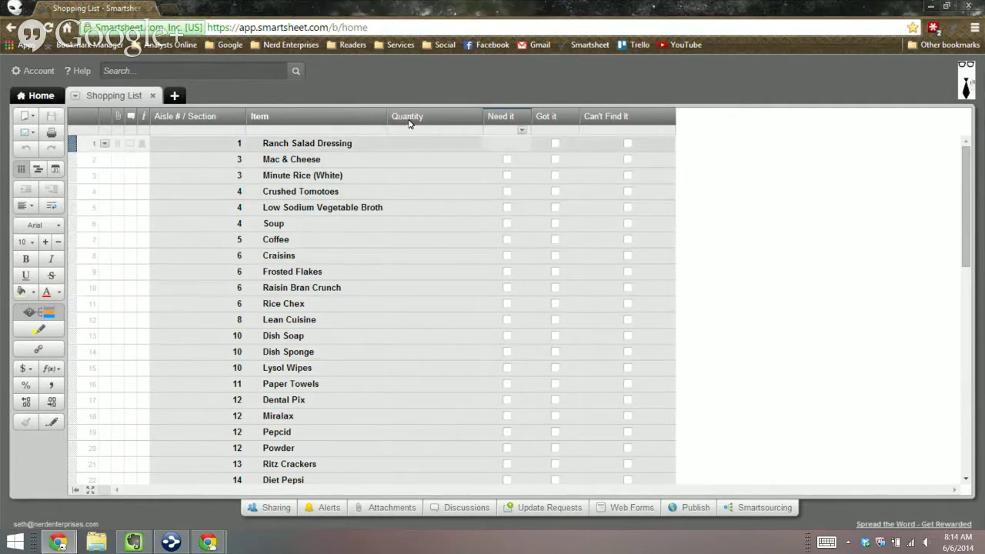
Step: Tick Need it for Ranch Salad Dressing and move down to the next item
key(space)
key(Down)
Step: Tick Need it for Mac & Cheese, Minute Rice, Crushed Tomatoes, Vegetable Broth, Soup and Coffee
key(space)
key(Down)
key(space)
key(Down)
key(space)
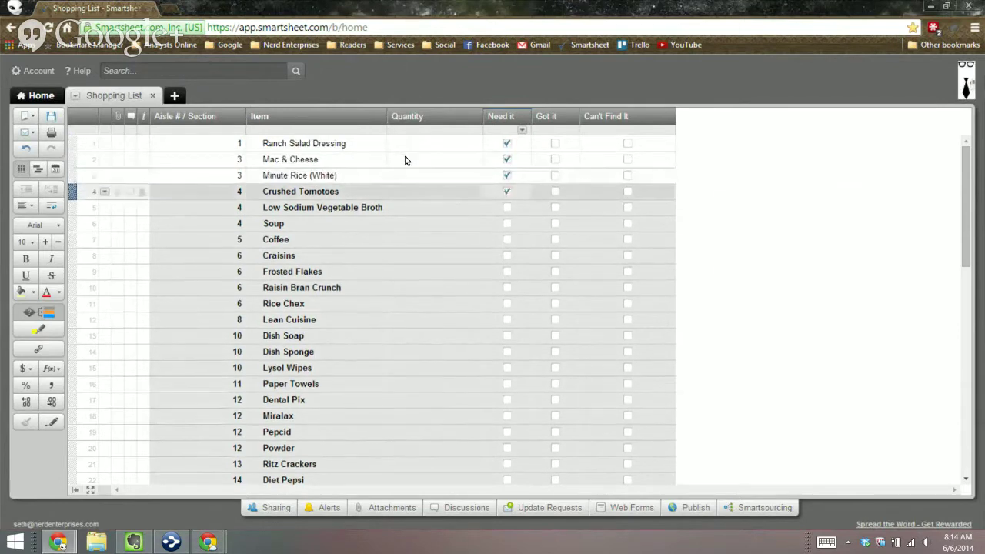
key(Down)
key(space)
key(Down)
key(space)
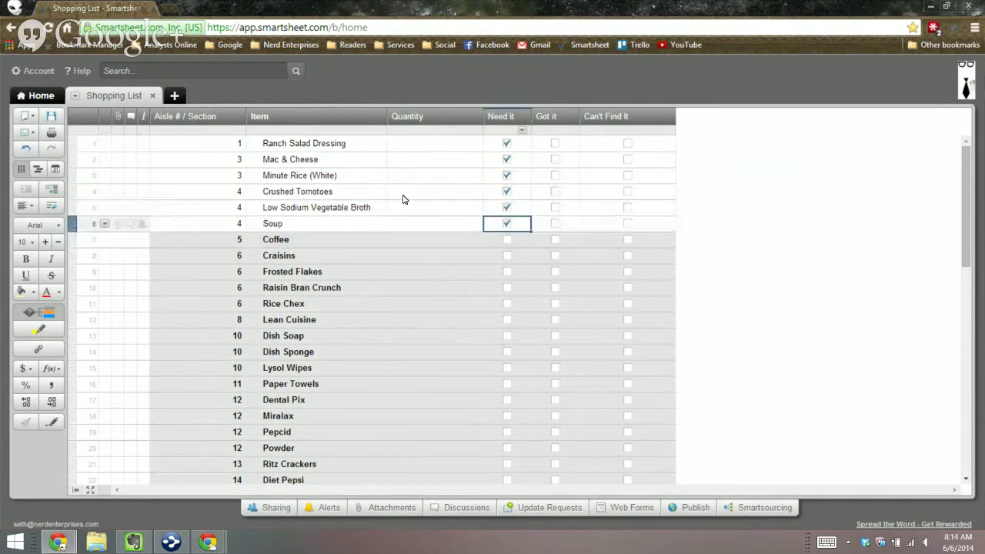
key(Down)
key(space)
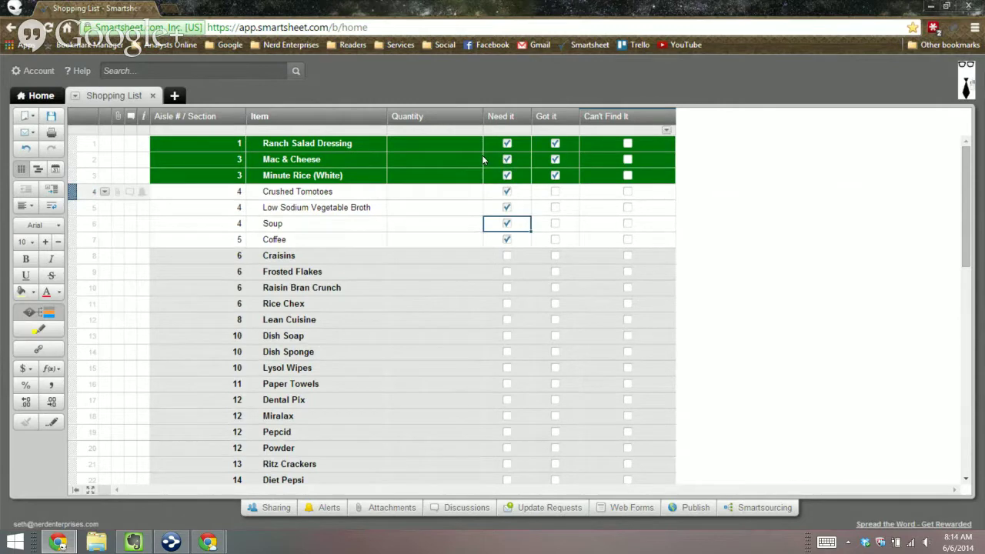
scroll(455, 226, down, 10)
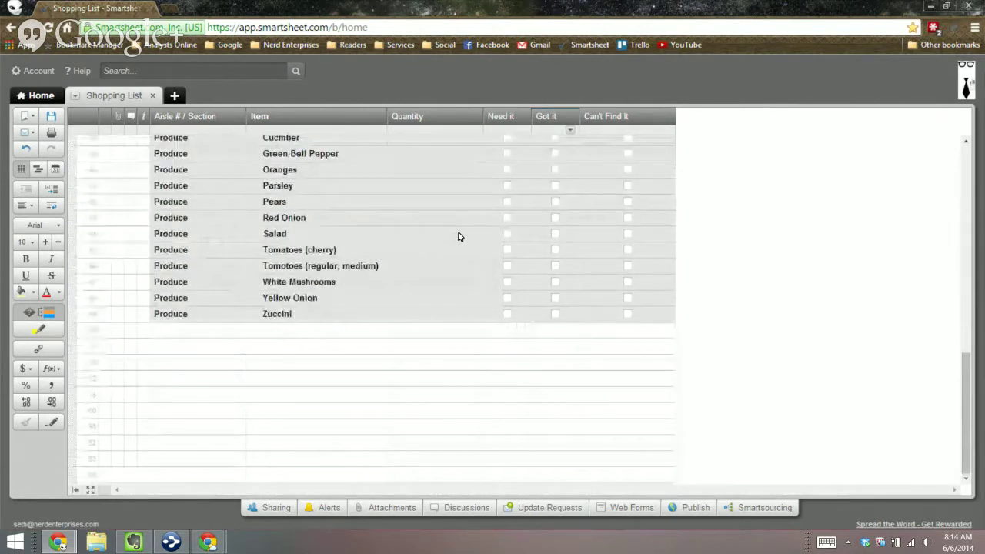
scroll(458, 237, up, 10)
scroll(458, 234, down, 3)
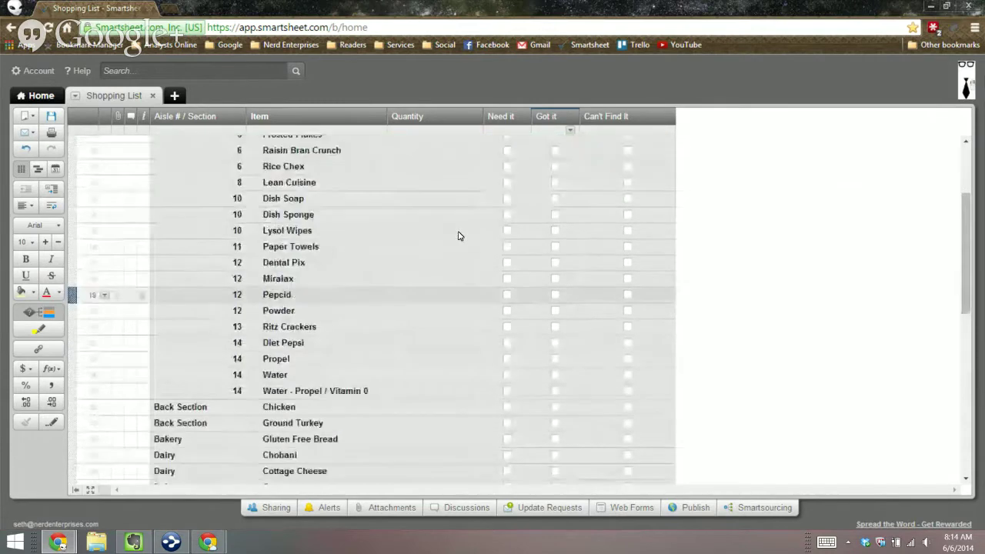
scroll(458, 235, down, 10)
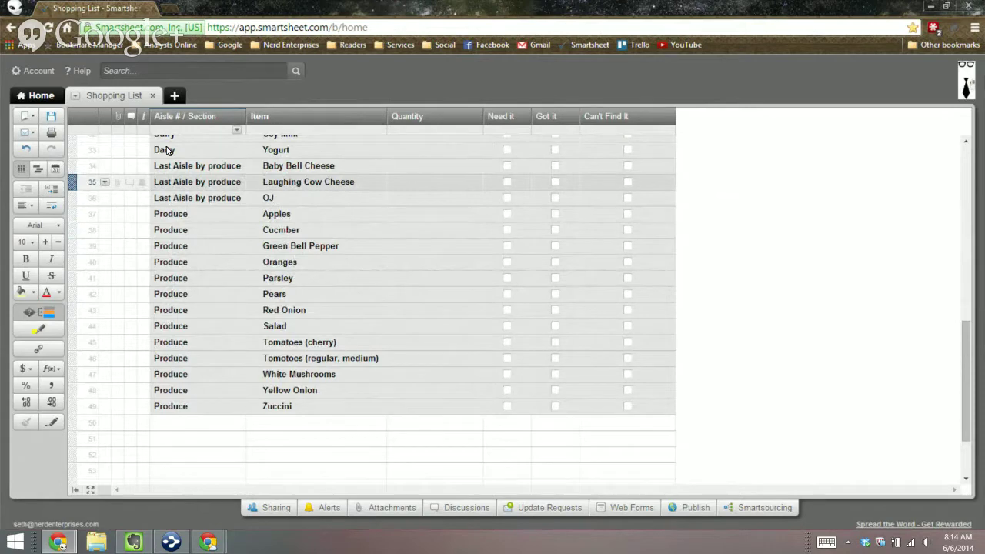
scroll(249, 193, up, 10)
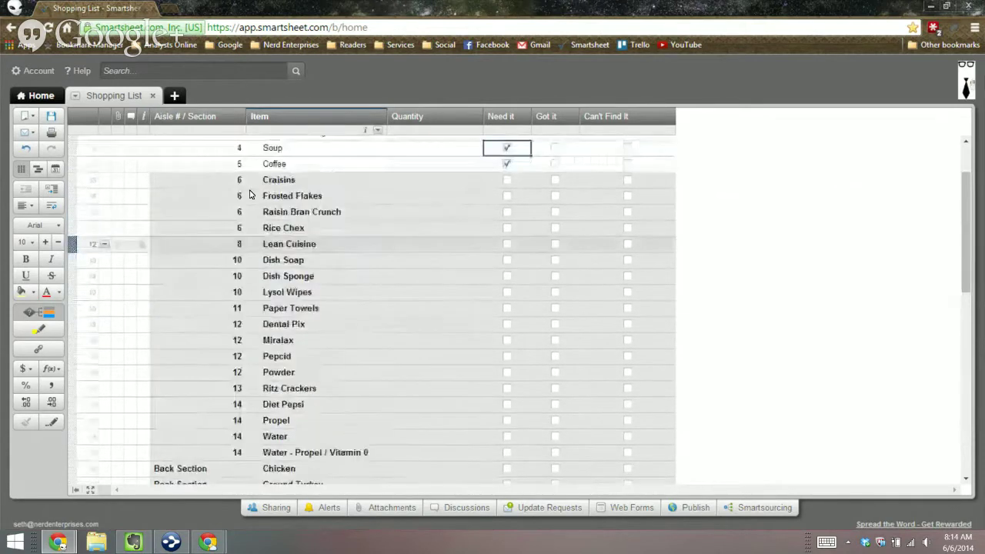
Step: Untick the Need it checkbox for Coffee
click(258, 206)
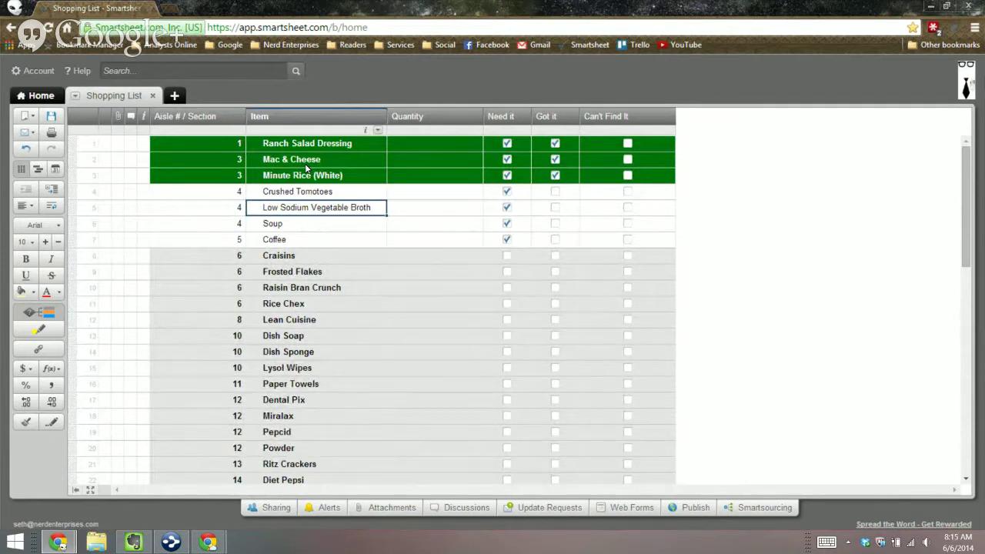
click(167, 191)
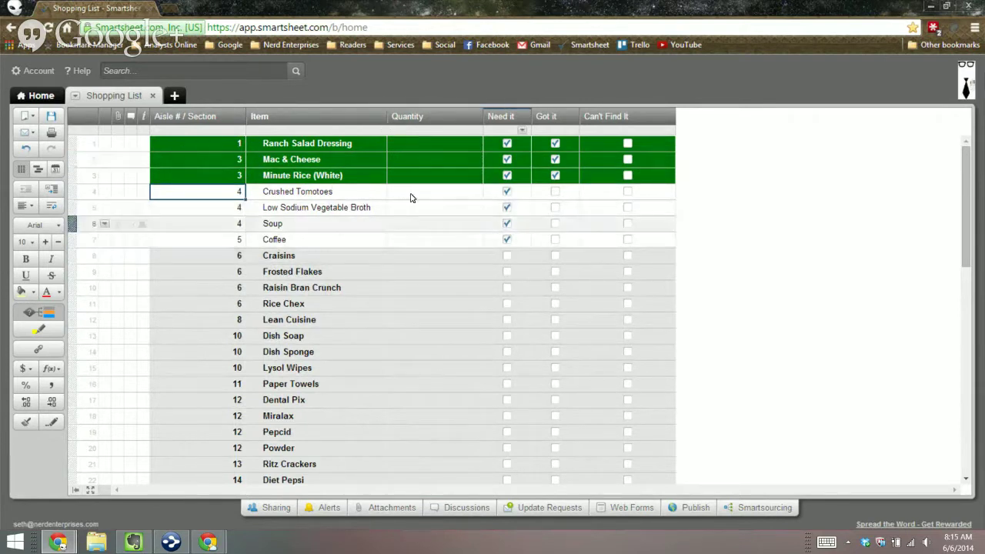
click(507, 239)
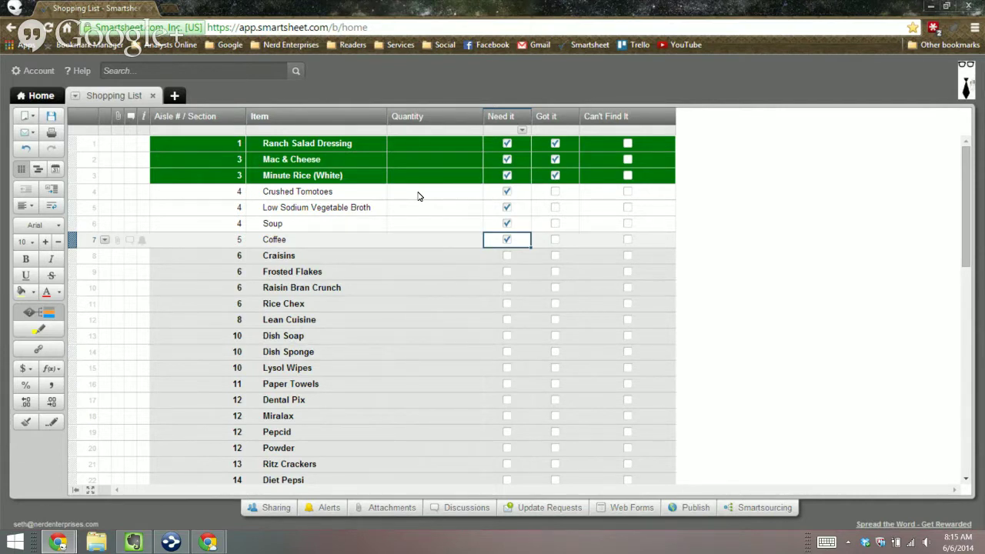
key(space)
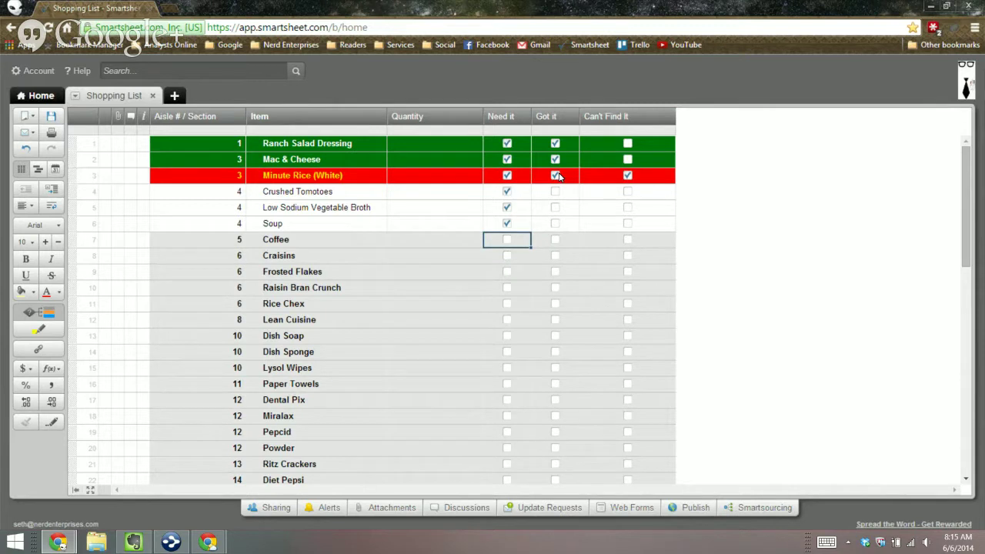
Step: Untick Can't Find It for Minute Rice (White) on row 3
click(555, 175)
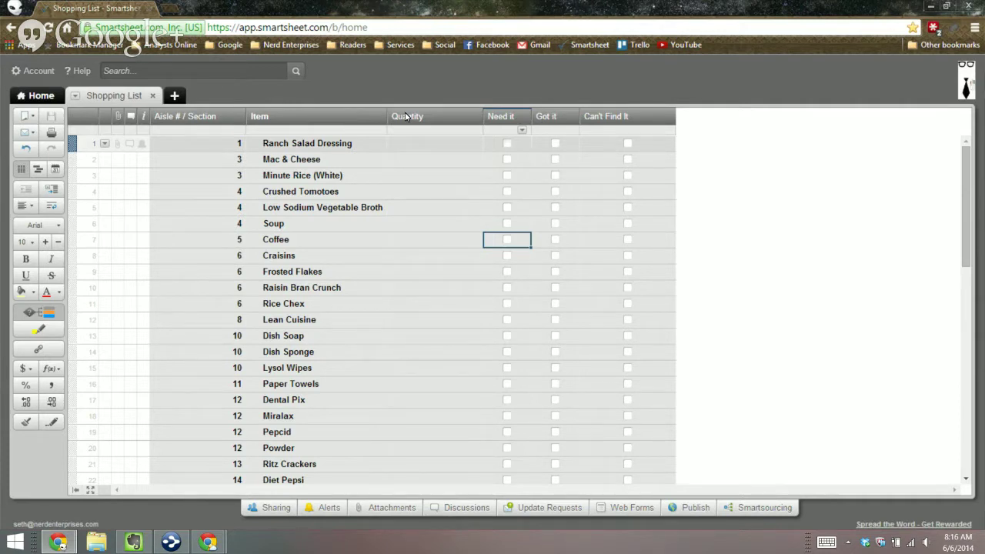
Step: Tick Need it for Ranch Salad Dressing, Mac & Cheese and Minute Rice, then open the Need it column menu
click(506, 143)
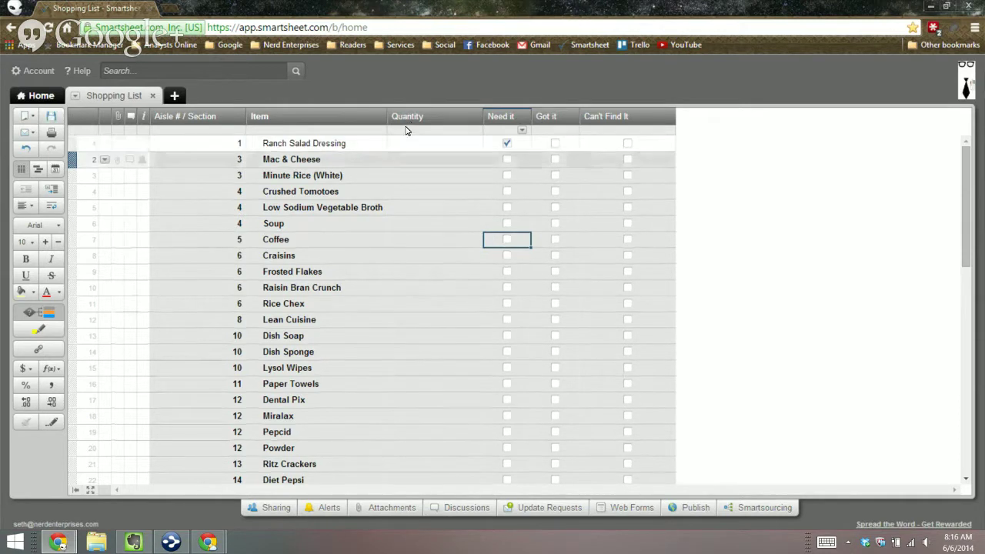
click(506, 159)
click(506, 175)
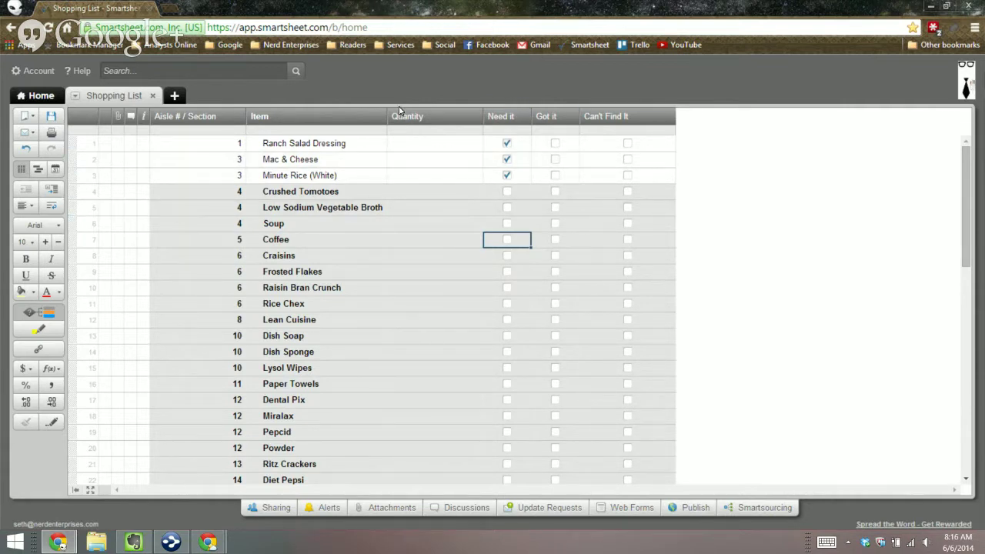
click(507, 117)
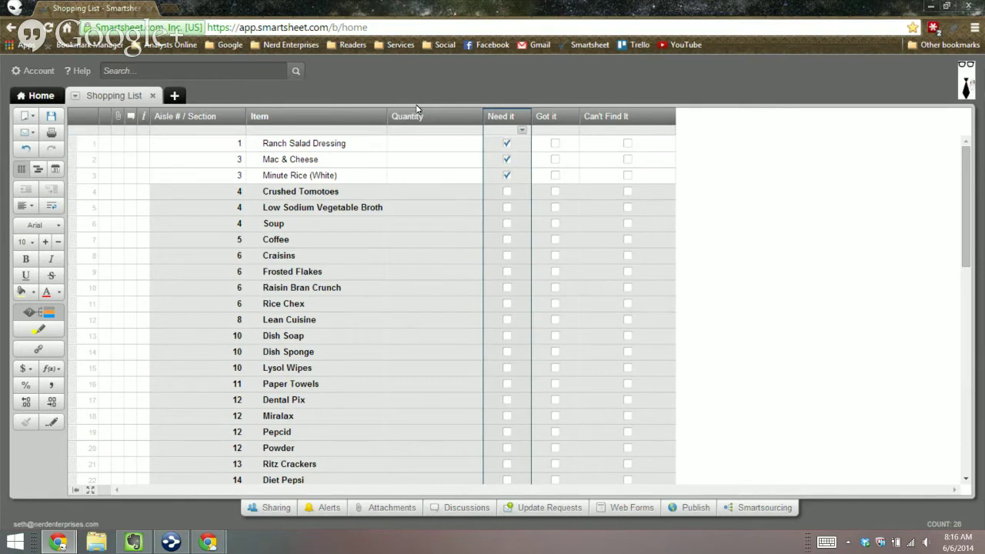
click(522, 130)
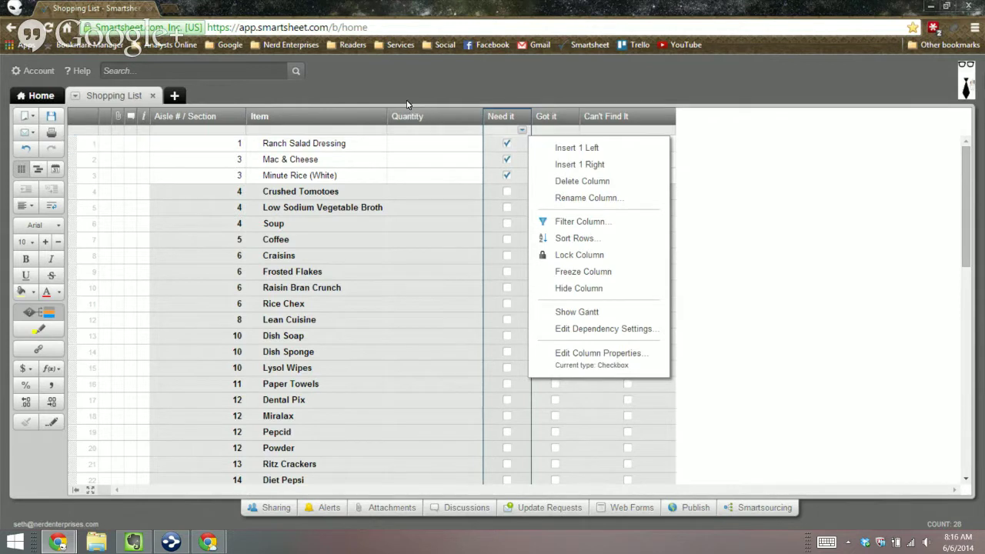
Step: Dismiss the Need it column menu and untick Need it for rows 1–3
right_click(515, 144)
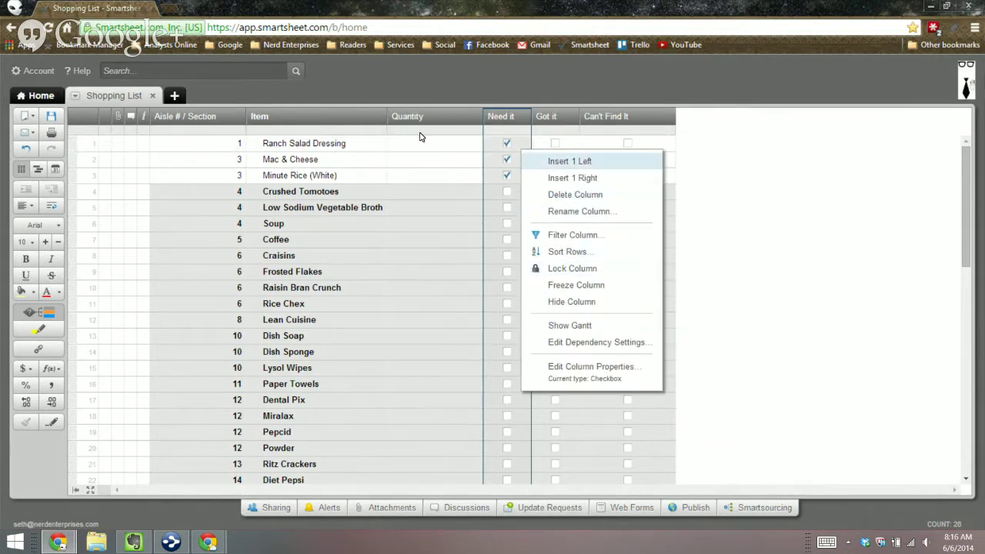
right_click(507, 116)
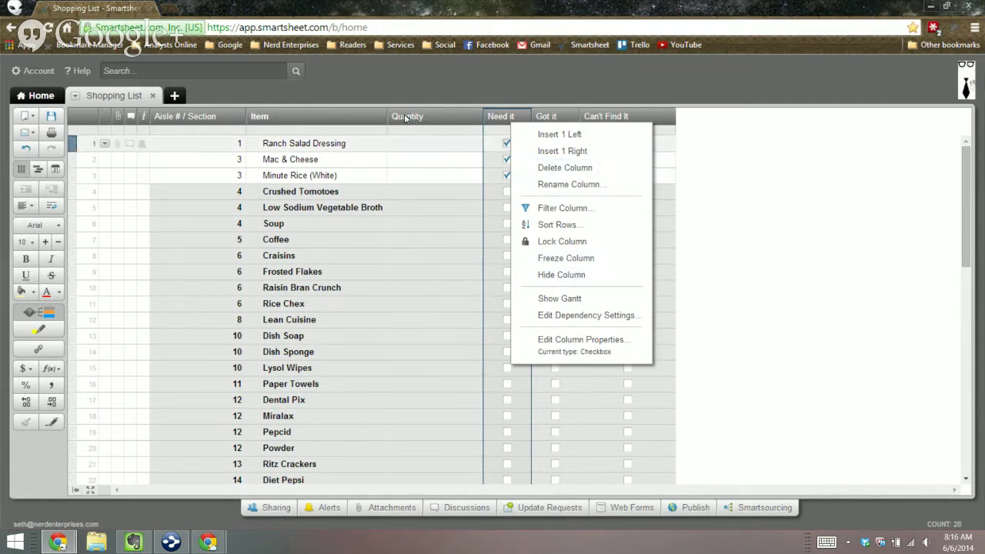
key(Escape)
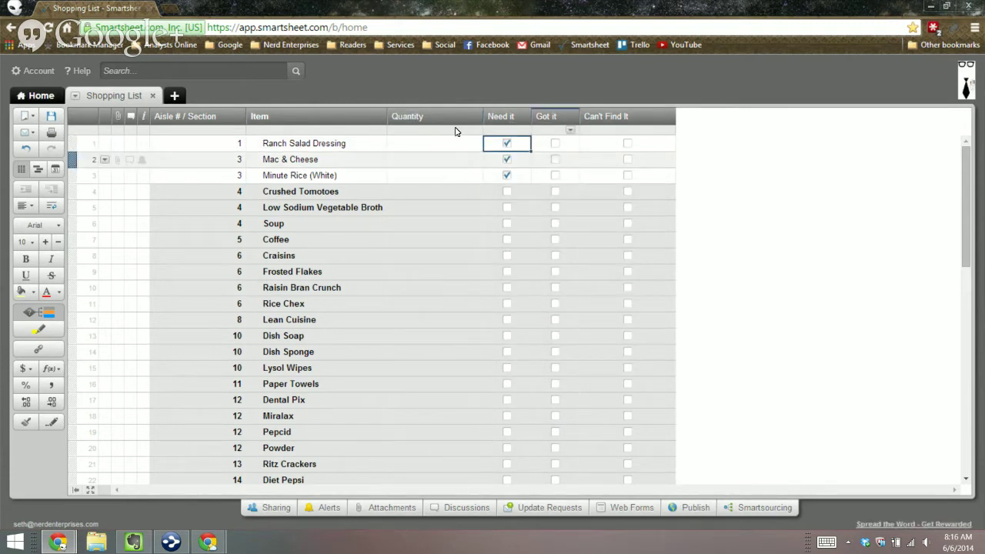
key(Down)
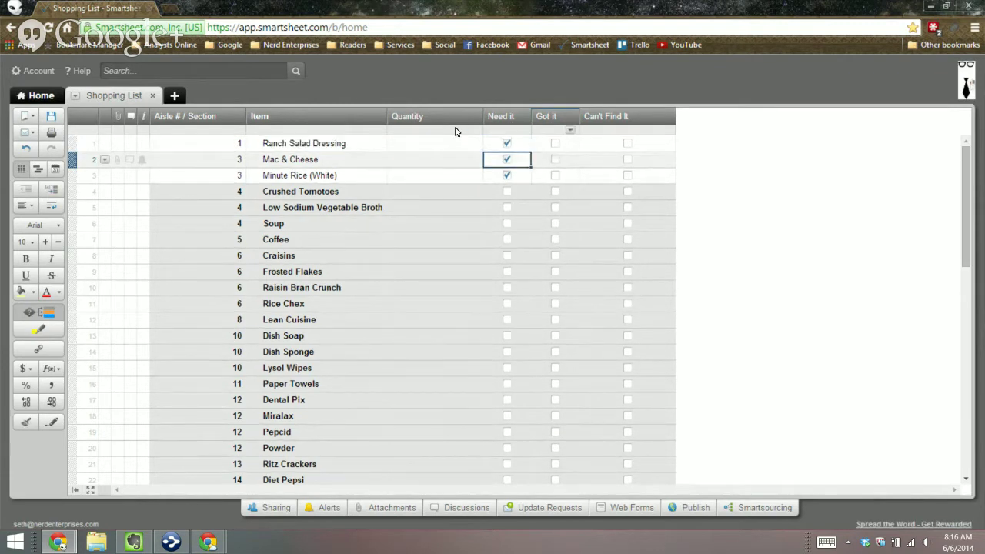
key(Up)
key(space)
key(Down)
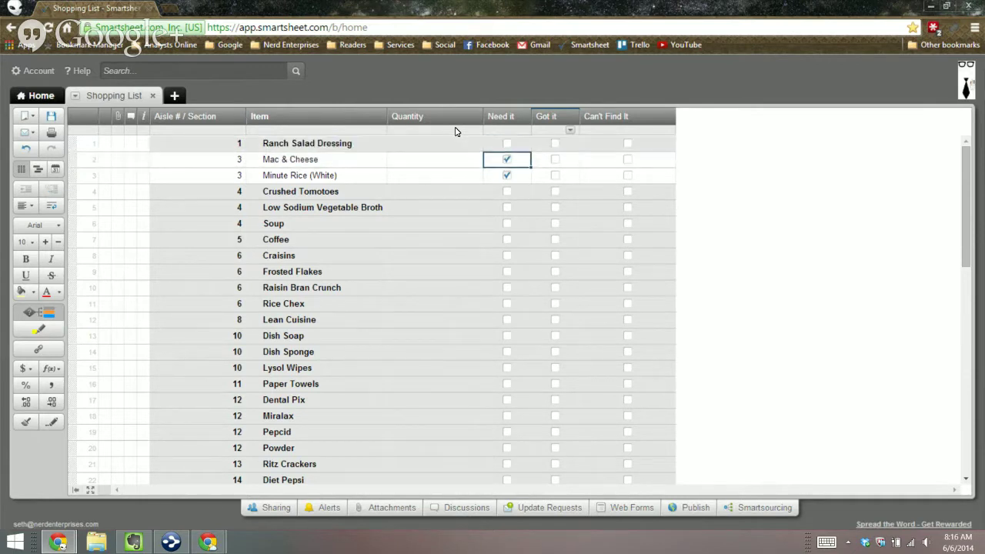
key(space)
key(Down)
key(space)
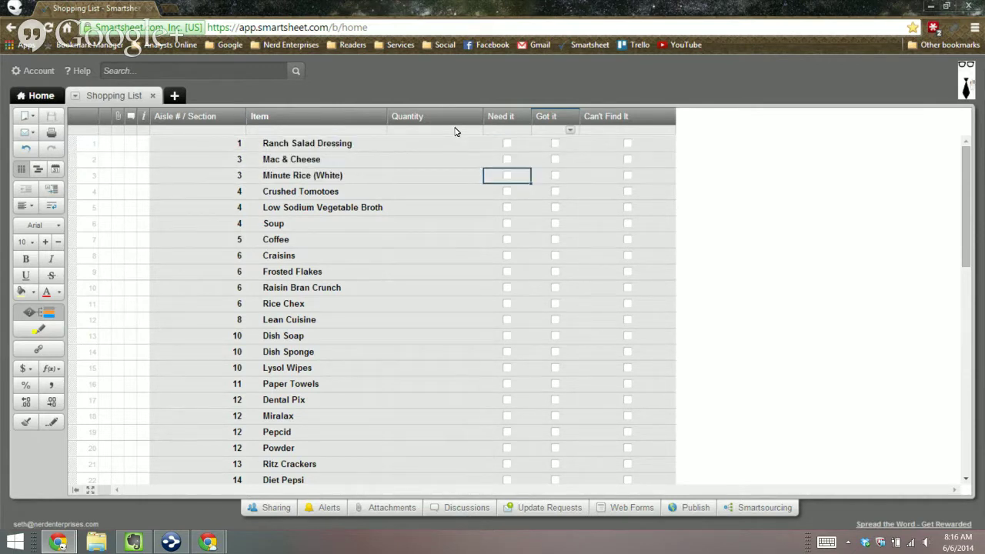
Step: Bring up the context menus for the Item and Aisle # / Section columns and a Need it cell
right_click(247, 110)
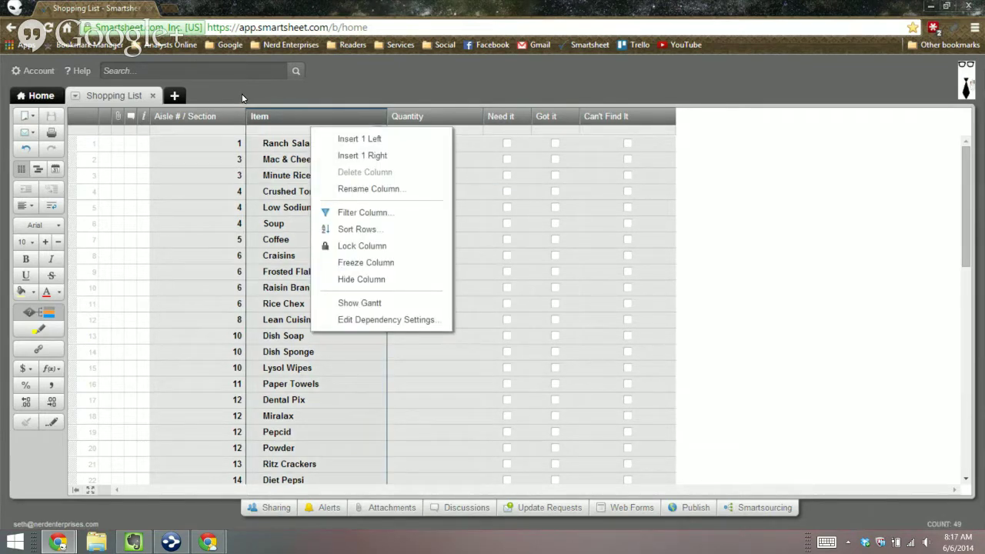
right_click(216, 121)
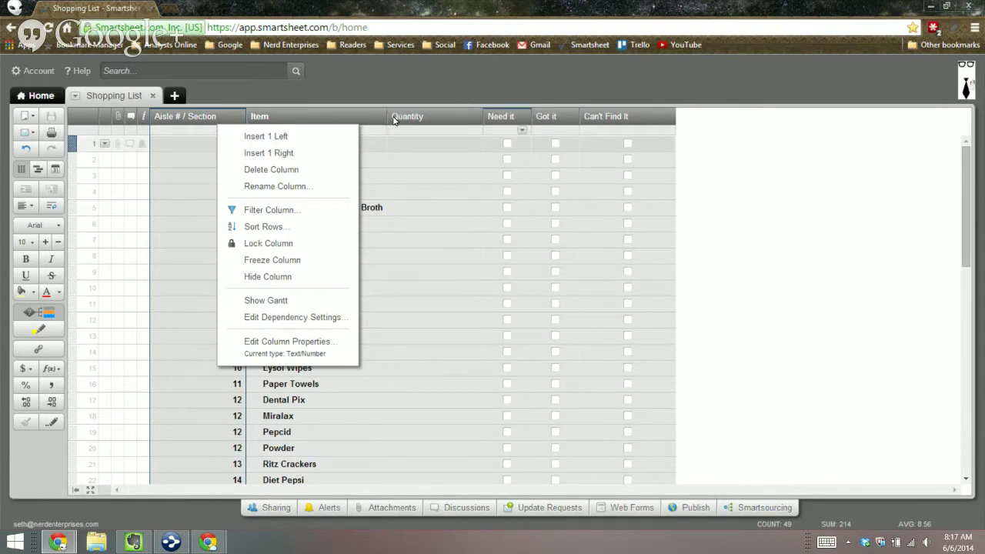
right_click(499, 150)
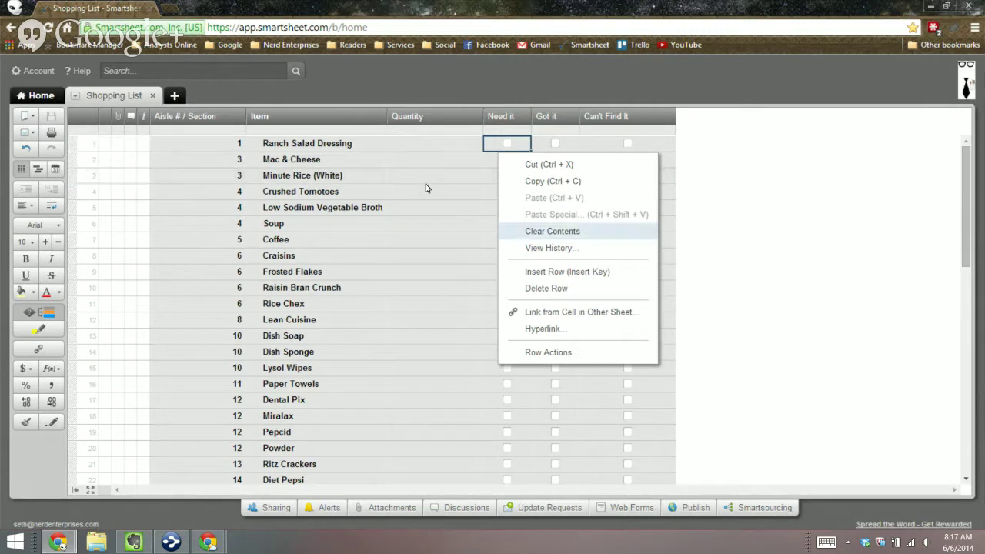
Step: Clear the Need it cell, then tick Need it for rows 1–3
key(Return)
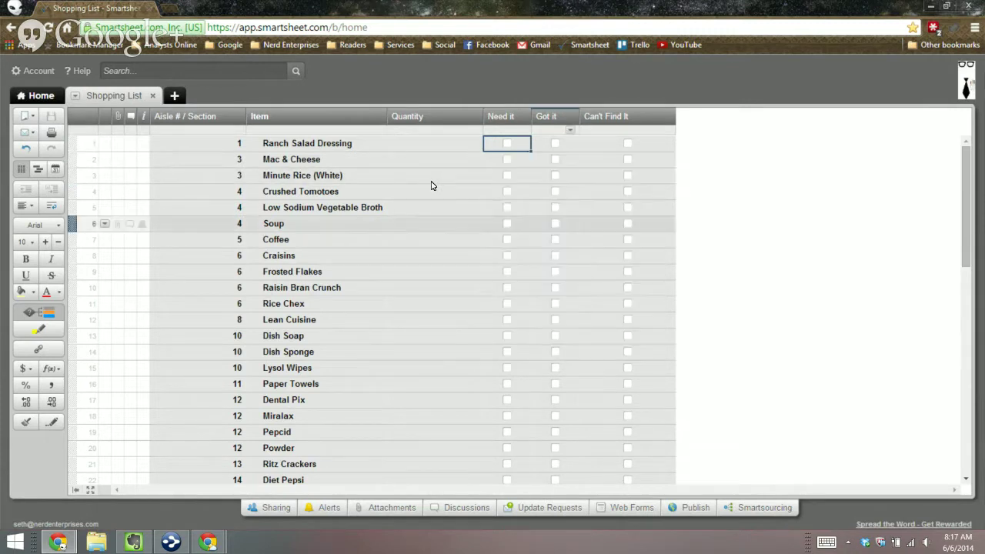
click(507, 143)
click(507, 160)
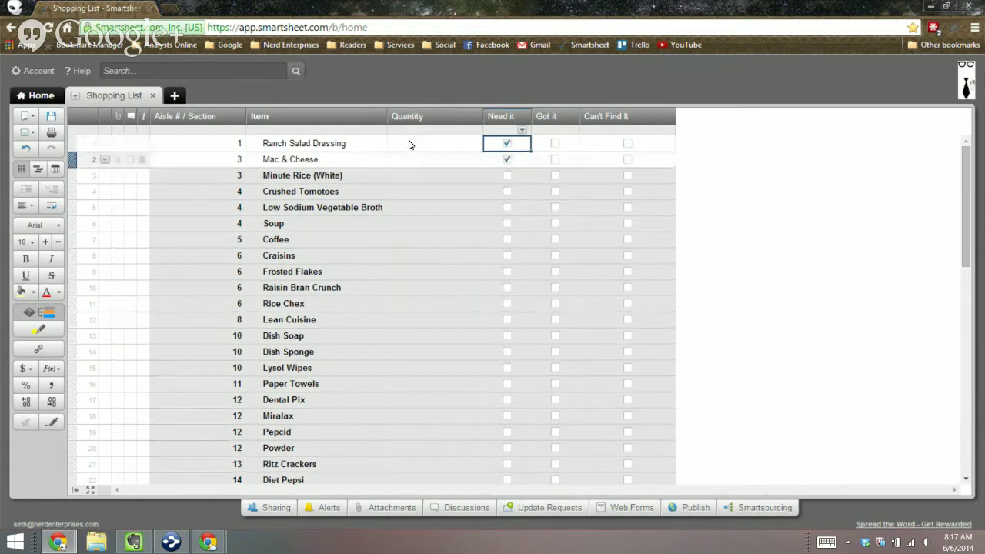
click(507, 176)
Step: Untick Ranch Salad Dressing and clear the Need it checks for rows 2–3 with Clear Contents
right_click(507, 143)
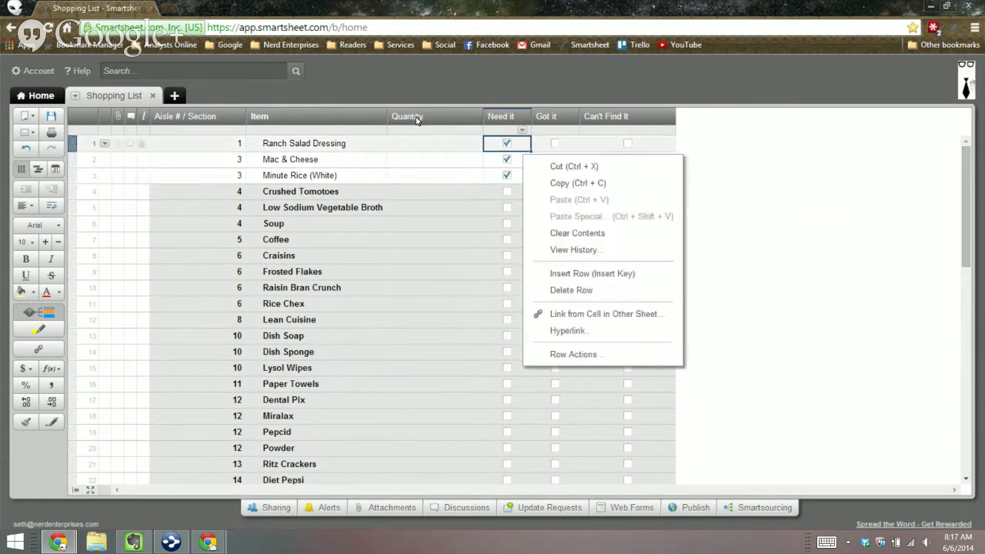
key(space)
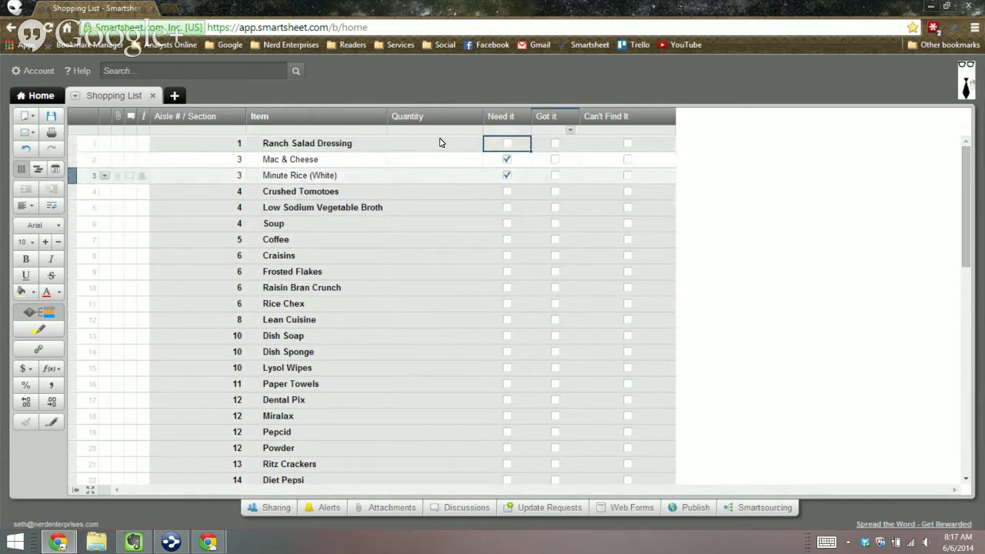
key(Down)
key(shift+Down)
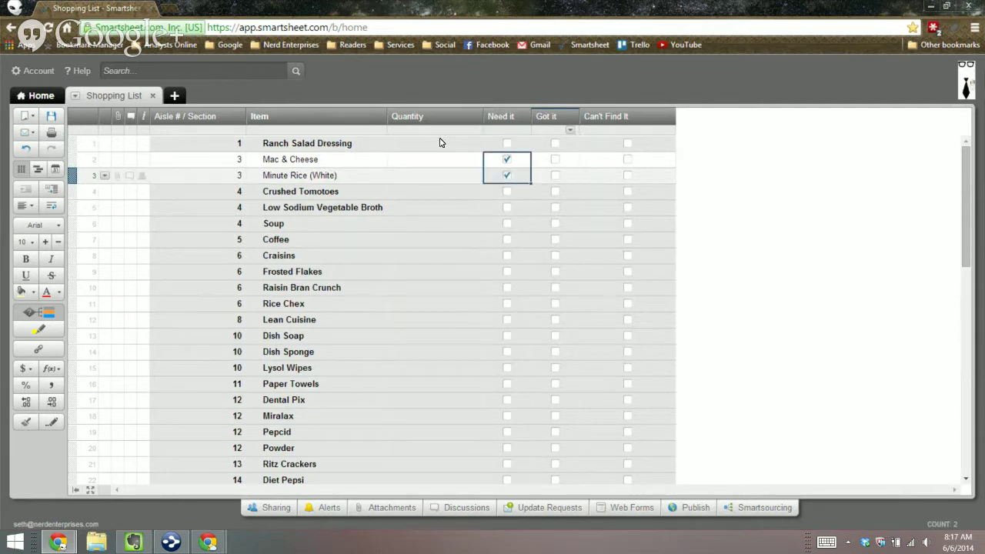
right_click(528, 166)
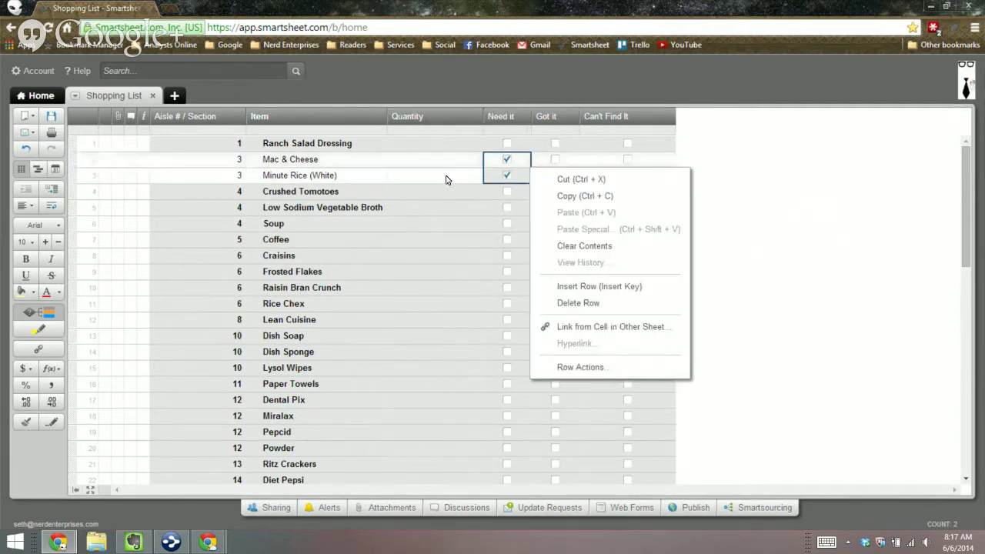
click(584, 245)
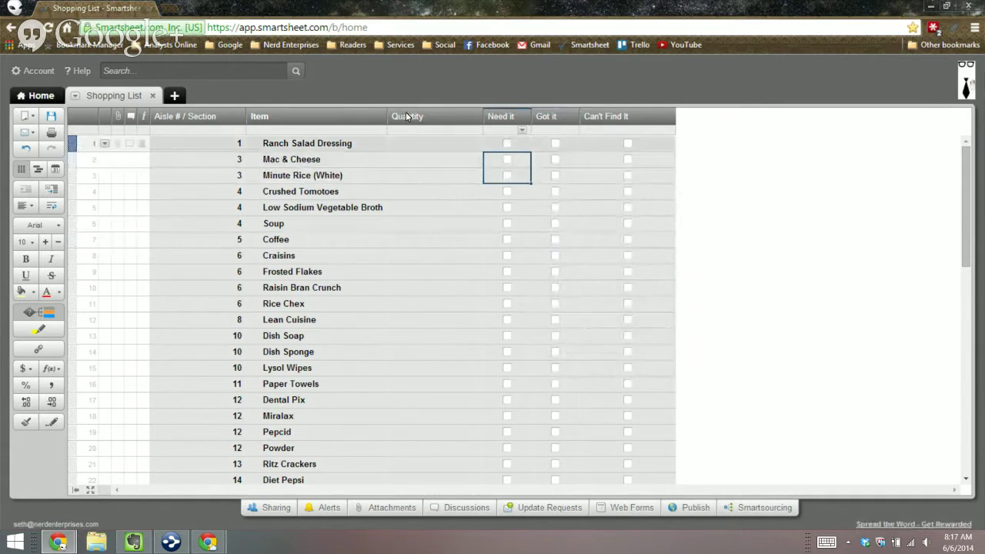
Step: Re-tick Need it for Ranch Salad Dressing and Mac & Cheese
click(507, 144)
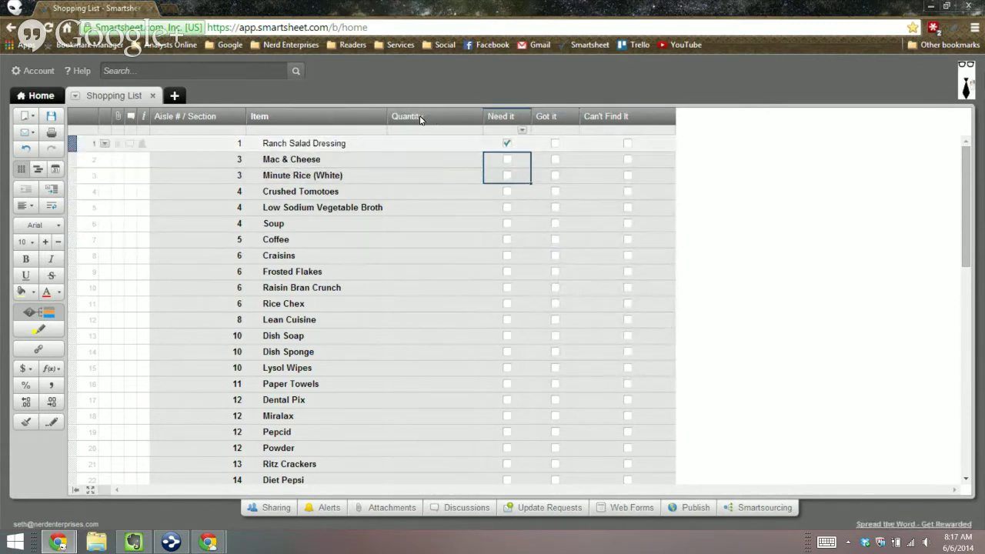
key(Down)
key(space)
Step: Tick Need it for Minute Rice through Frosted Flakes, rows 3–9
key(Down)
key(space)
key(Down)
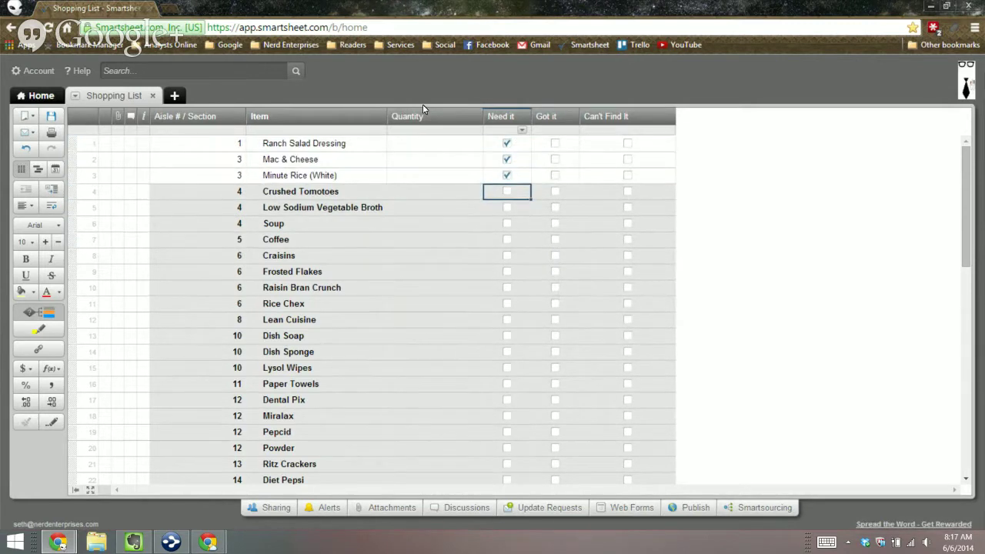
key(space)
key(Down)
key(space)
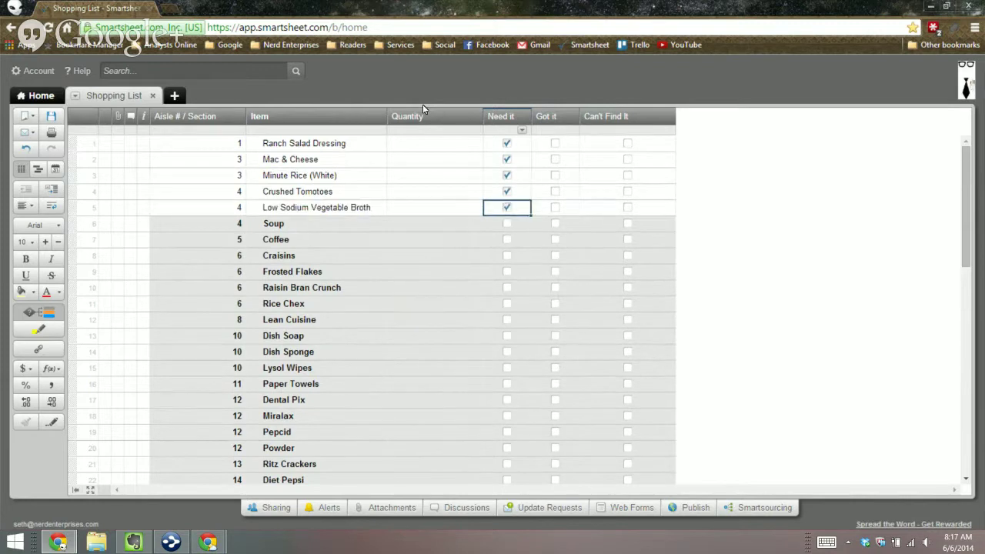
key(Down)
key(space)
key(Down)
key(space)
key(Down)
key(Down)
key(space)
key(Up)
key(space)
key(Up)
key(Up)
key(Up)
key(Up)
key(Up)
key(Up)
key(Up)
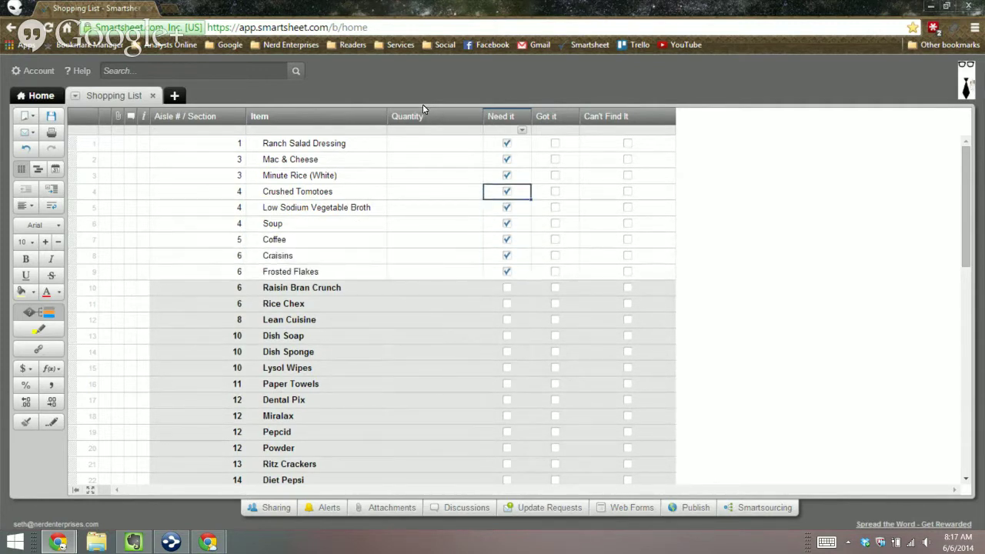
key(shift+Down)
key(shift+Down)
key(shift+Down)
Step: Tick Got it for rows 1–9, Ranch Salad Dressing through Frosted Flakes, turning them green
key(Right)
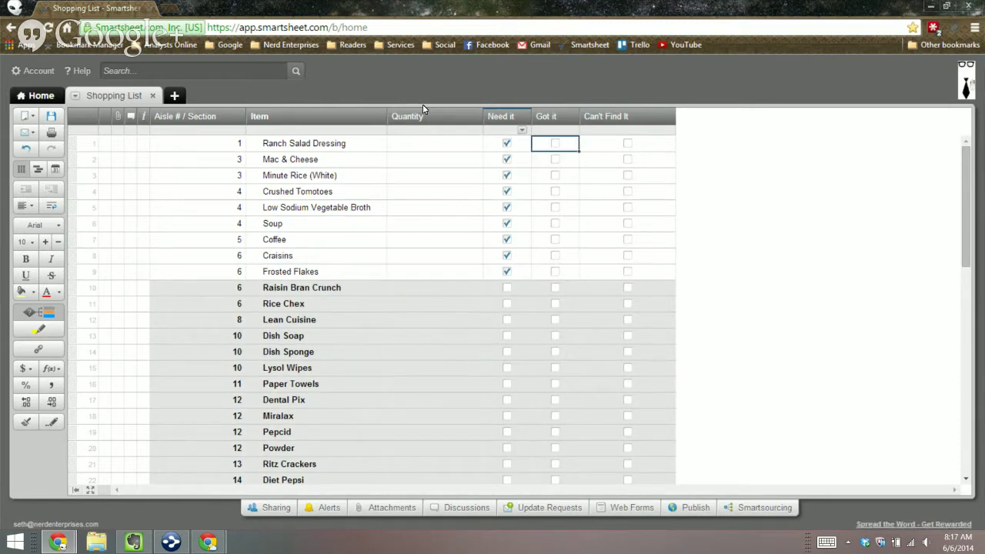
key(space)
key(Down)
key(Down)
key(Up)
key(space)
key(Down)
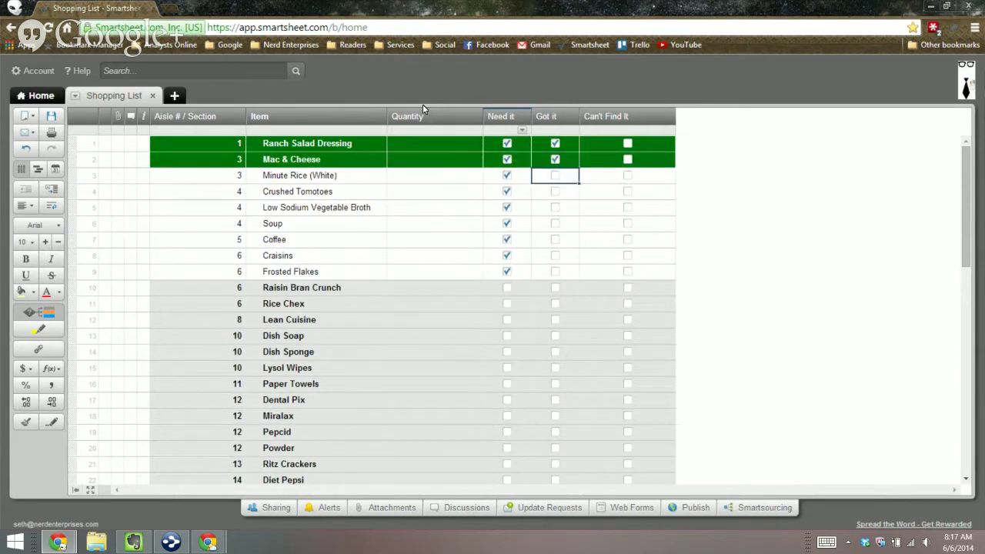
key(space)
key(Down)
key(space)
key(Down)
key(space)
key(Down)
key(space)
key(space)
key(Down)
key(space)
key(space)
key(Up)
key(space)
key(Down)
key(space)
key(Down)
key(space)
key(Down)
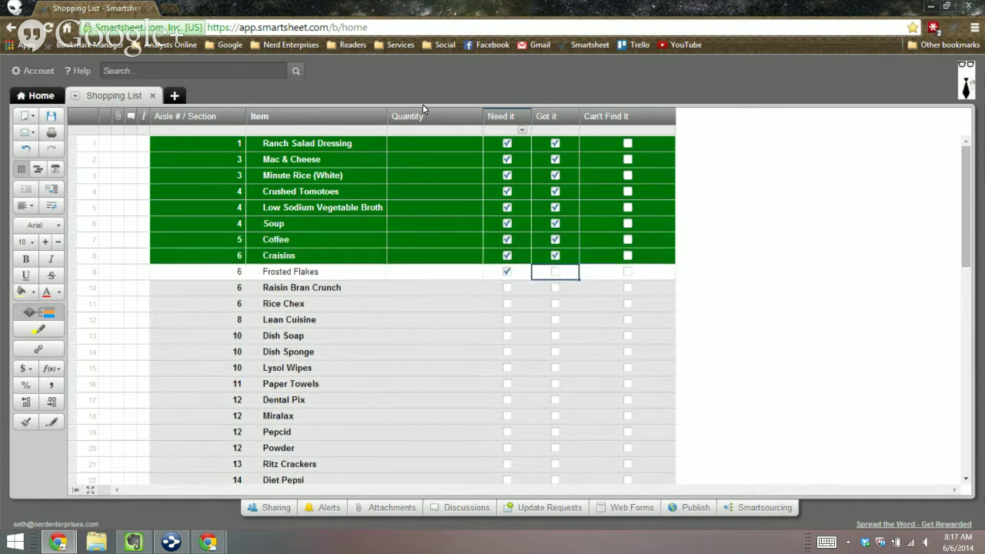
key(space)
Step: Select the Need it and Got it cells from row 1 down through row 9
key(Left)
key(Up)
key(Up)
key(Up)
key(Up)
key(Up)
key(Up)
key(Up)
key(Up)
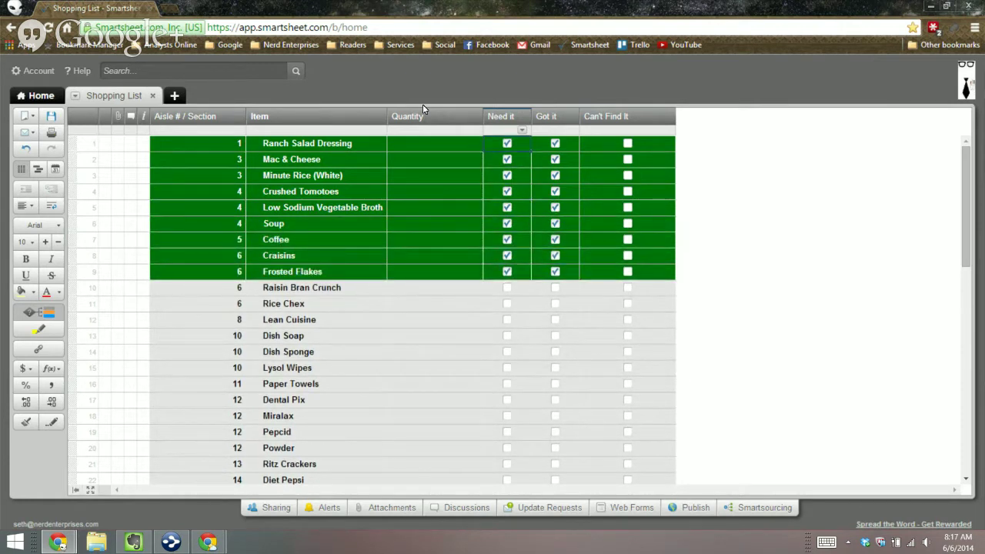
key(shift+Right)
key(shift+Down)
key(shift+Down)
key(shift+Down)
key(shift+Down)
key(shift+Down)
key(shift+Down)
key(shift+Down)
key(shift+Down)
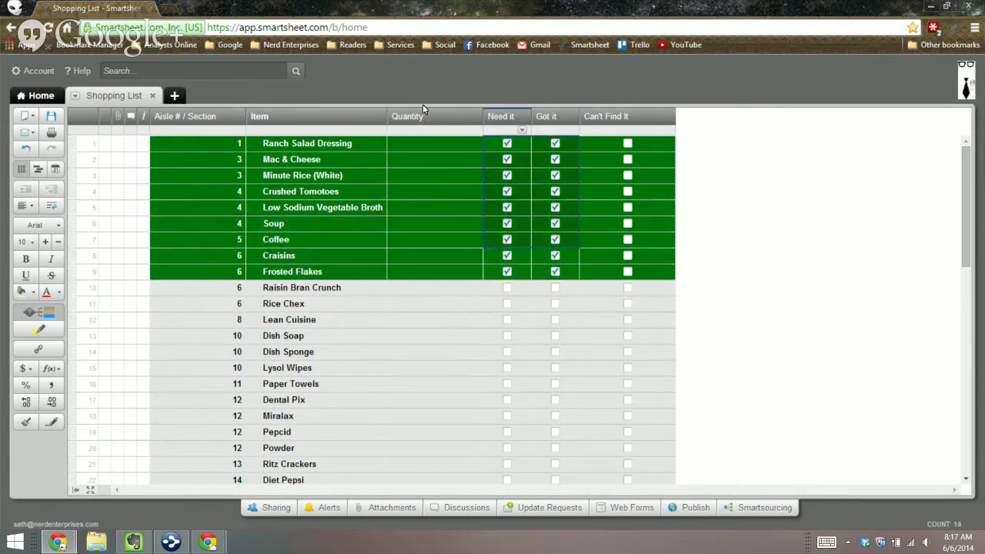
Step: Clear the first Need it checkbox using Clear Contents
click(522, 130)
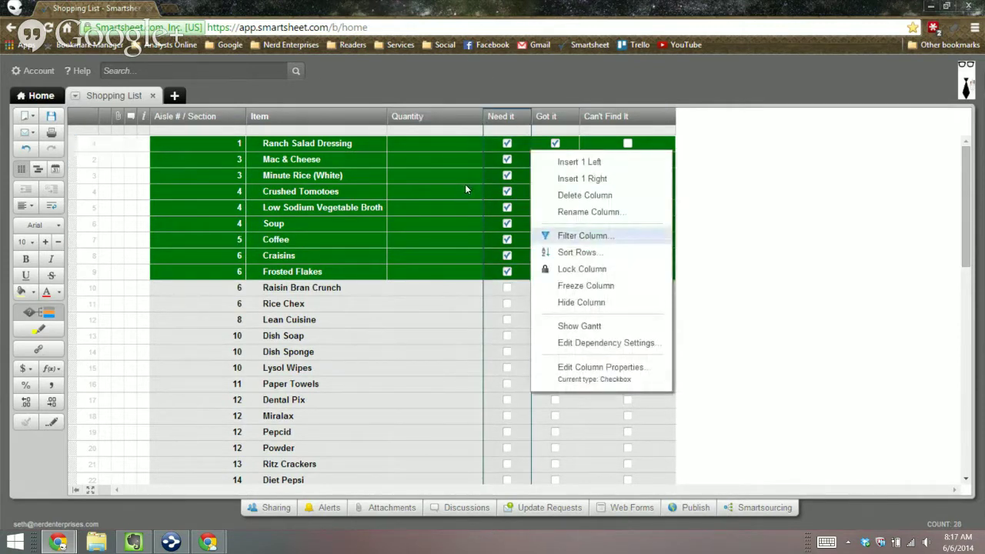
right_click(412, 117)
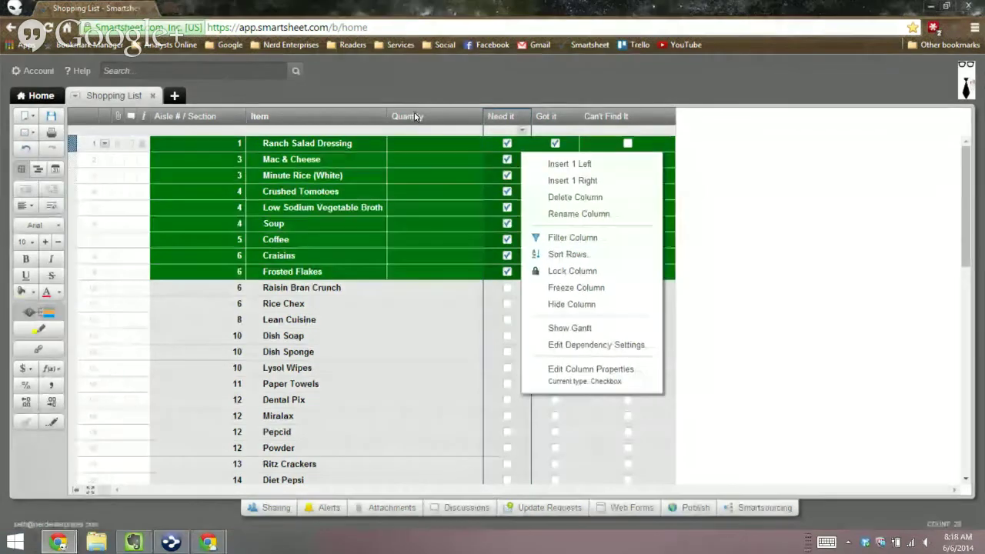
click(415, 117)
right_click(418, 117)
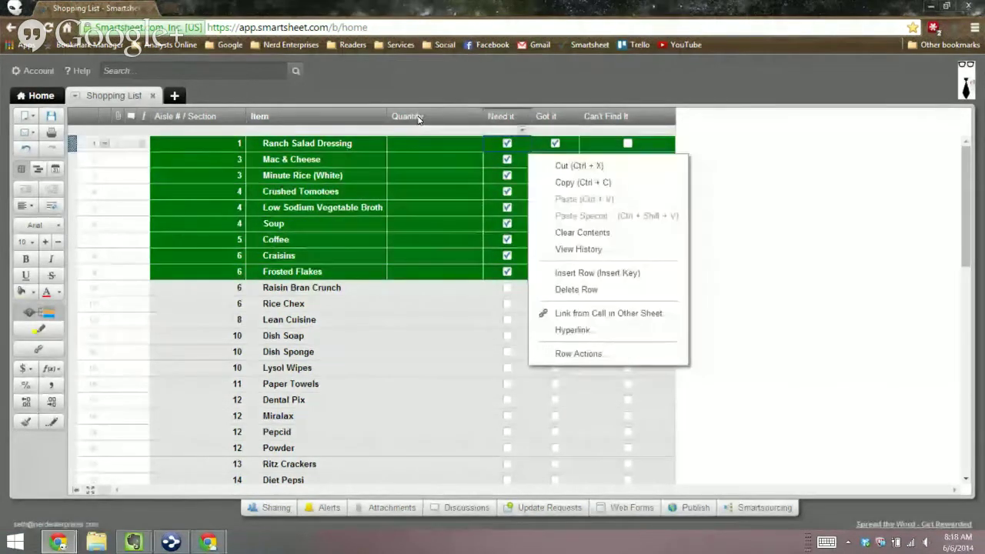
click(506, 143)
mouse_move(506, 143)
mouse_down()
mouse_move(554, 192)
mouse_move(555, 287)
mouse_up()
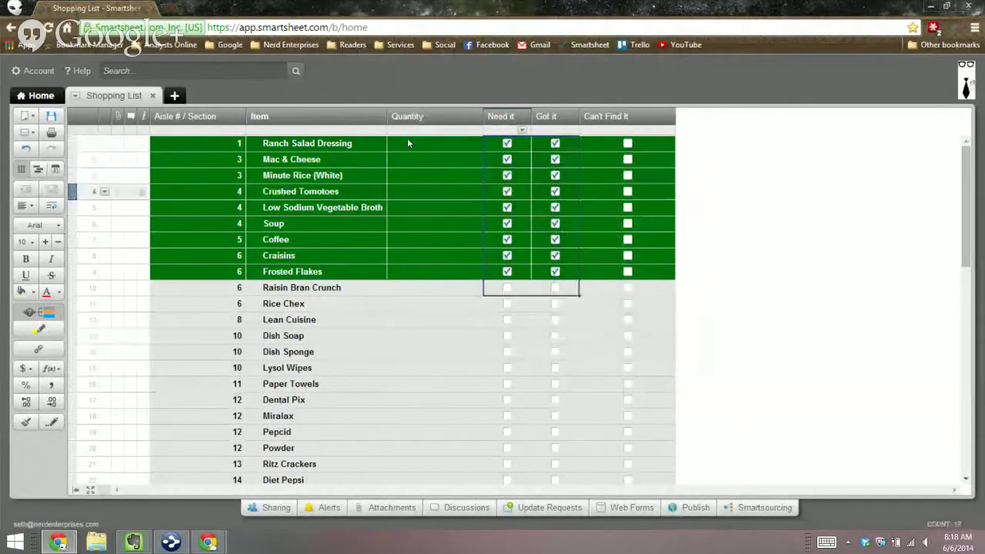
click(528, 146)
right_click(529, 147)
click(577, 229)
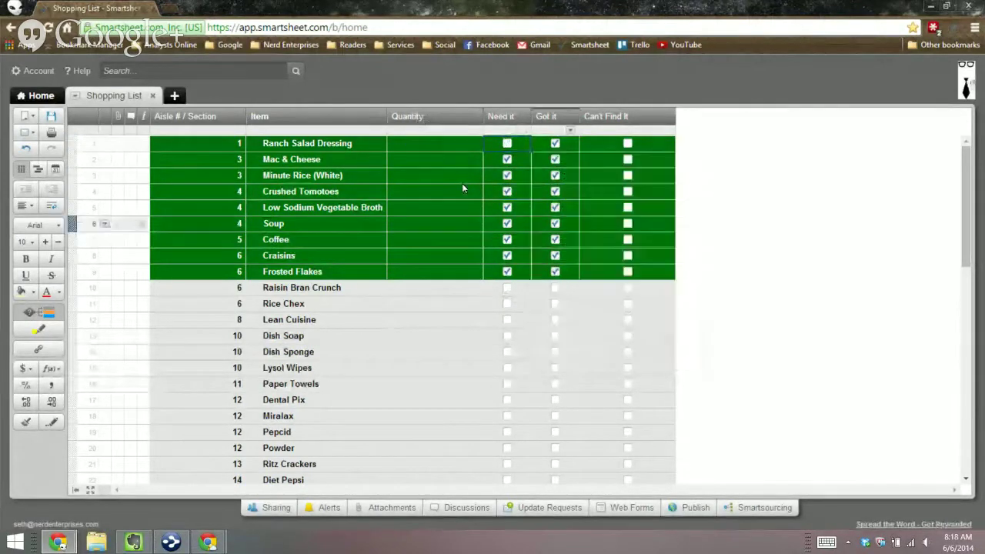
Step: Clear all remaining Need it and Got it ticks in the selected block
key(shift+Right)
key(shift+Down)
key(shift+Down)
key(shift+Down)
key(shift+Down)
key(shift+Down)
key(shift+Down)
key(shift+Down)
key(shift+Down)
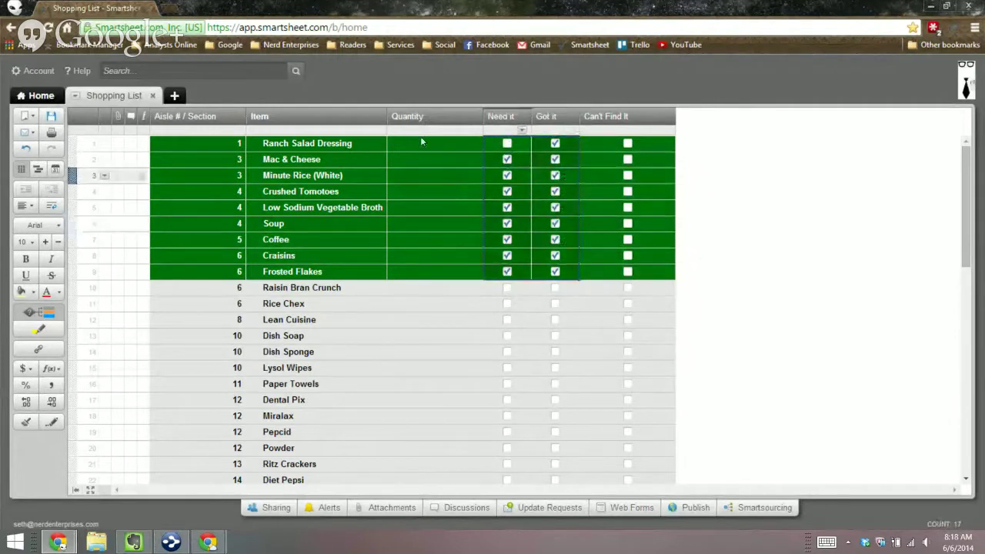
right_click(524, 161)
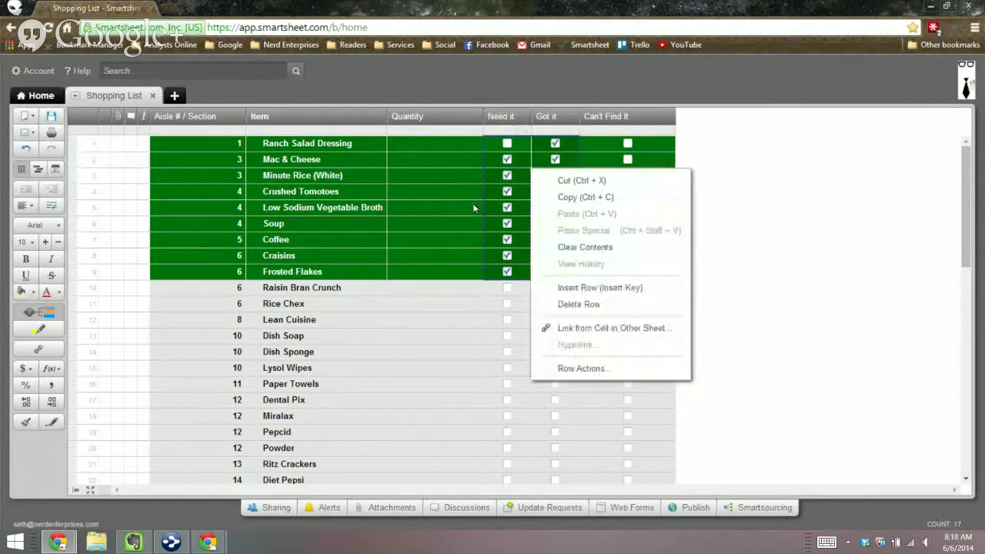
click(585, 247)
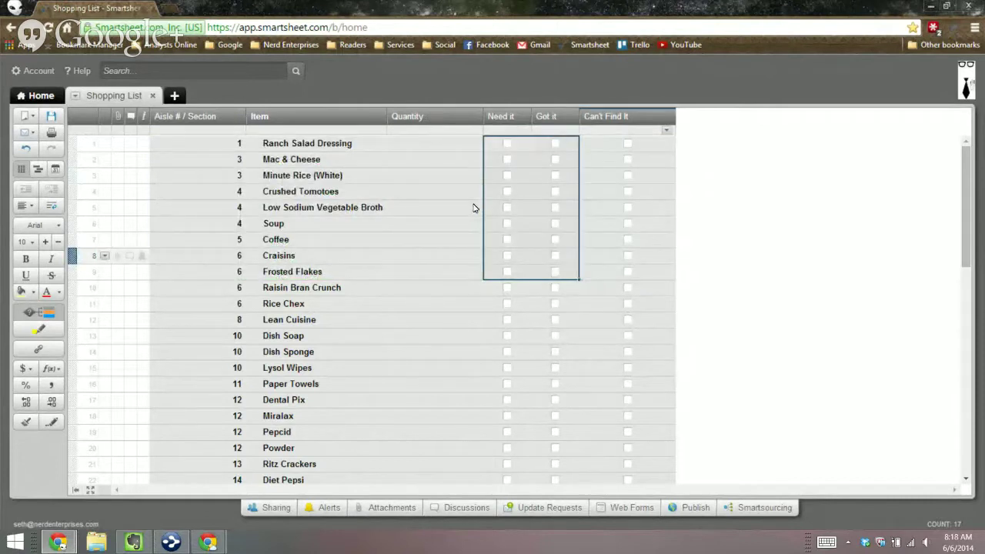
Step: Reselect the Need it and Got it columns to confirm they're empty, then save with Ctrl+S
click(507, 144)
key(shift+Right)
key(shift+Down)
key(shift+Down)
key(shift+Down)
key(shift+Down)
key(shift+Down)
key(shift+Down)
key(shift+Down)
key(Left)
key(Right)
key(Right)
key(Left)
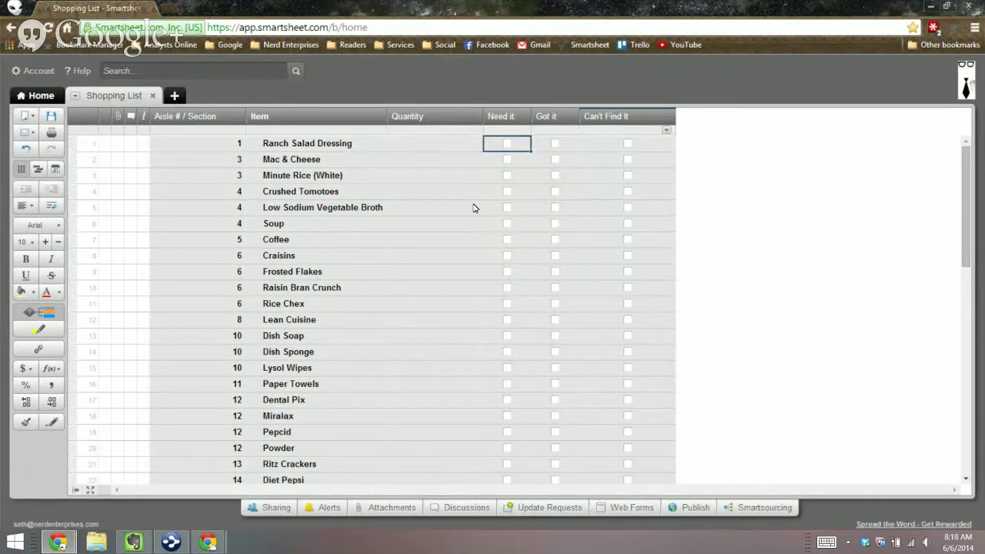
key(ctrl+shift+Down)
key(ctrl+shift+Up)
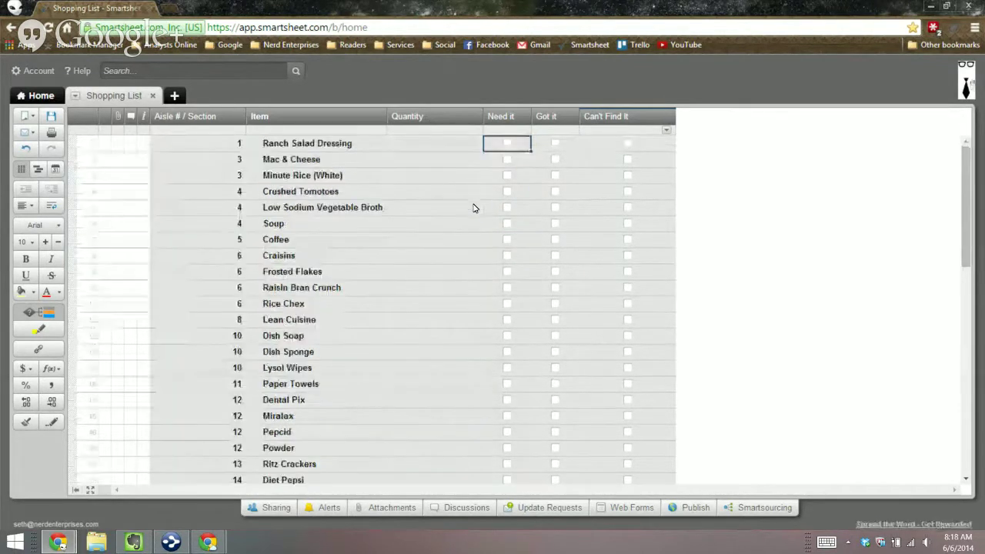
key(ctrl+s)
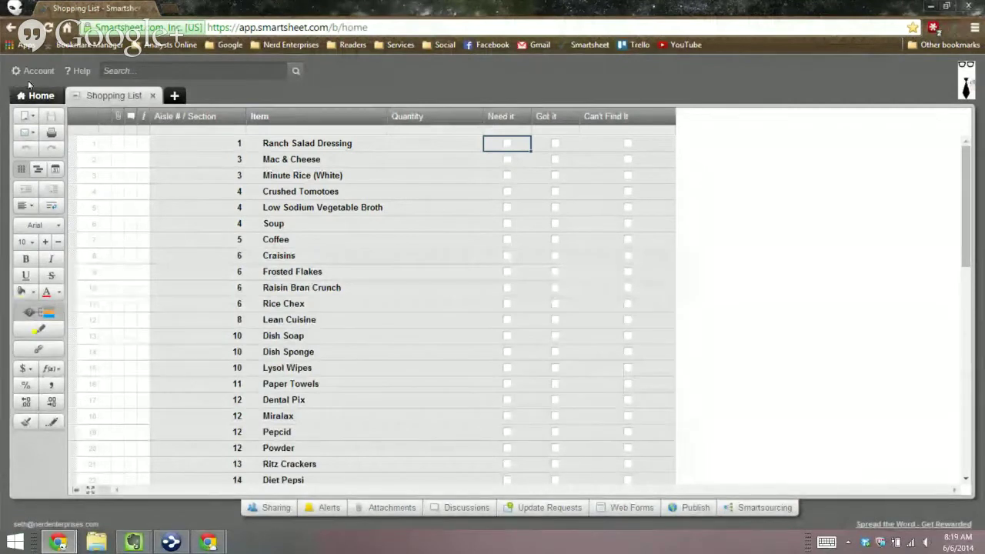
Step: Browse to the Admin folder and try dragging My Smartsheet Wishlist onto Education and Training
click(31, 93)
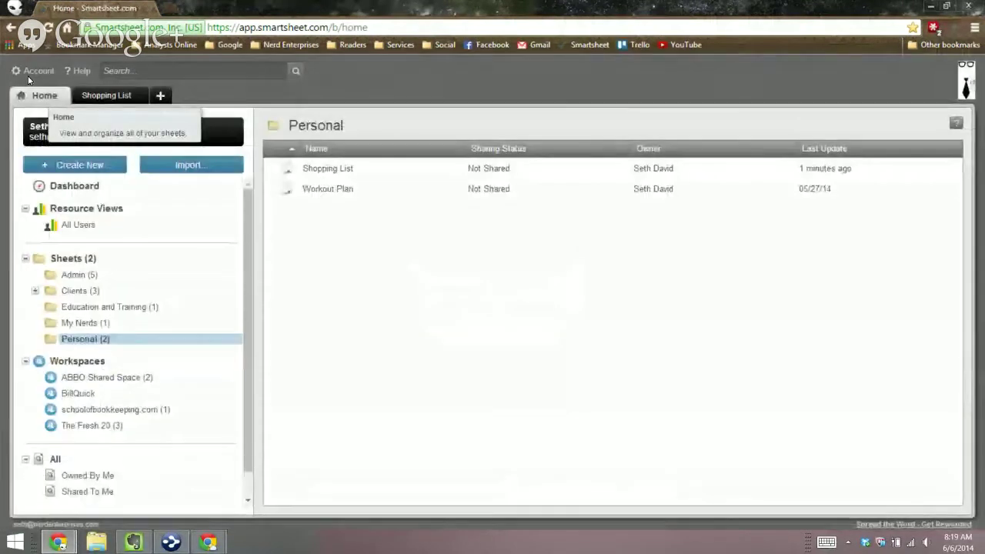
click(69, 258)
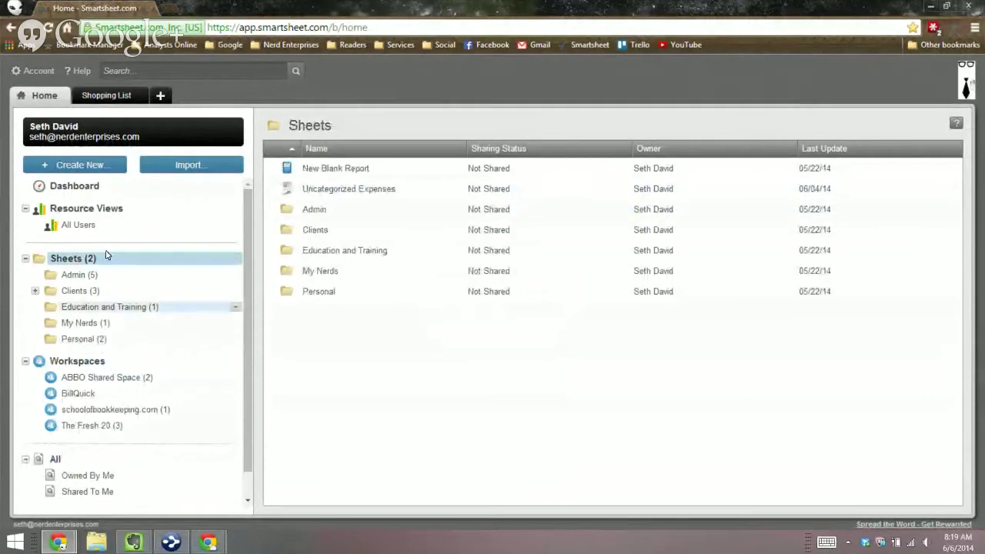
click(77, 275)
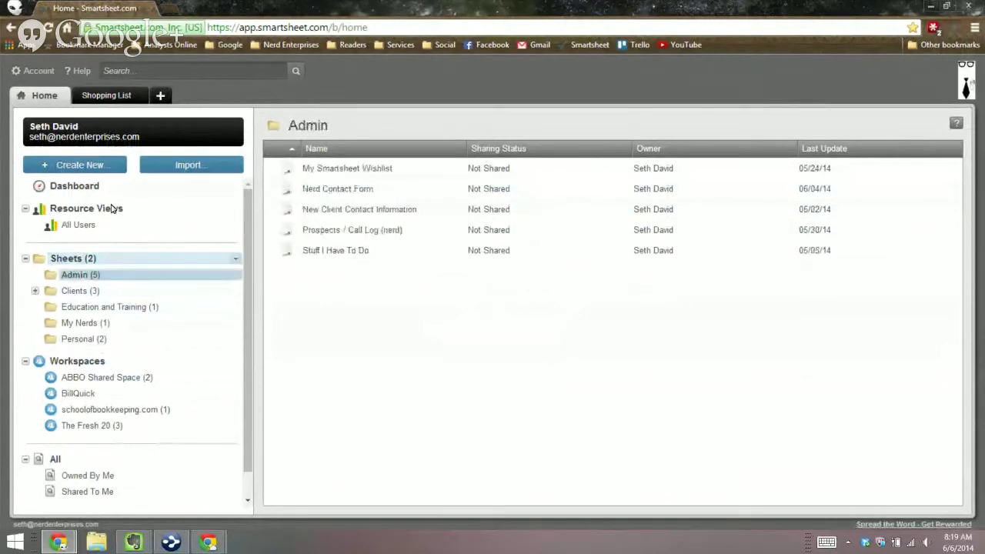
drag(307, 168, 80, 304)
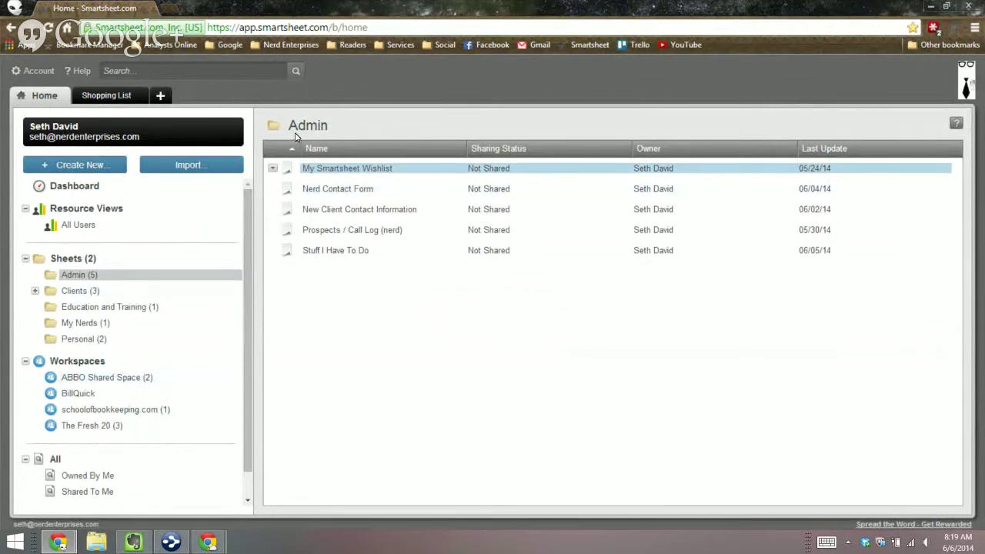
drag(292, 167, 285, 134)
drag(277, 167, 293, 137)
drag(346, 167, 71, 303)
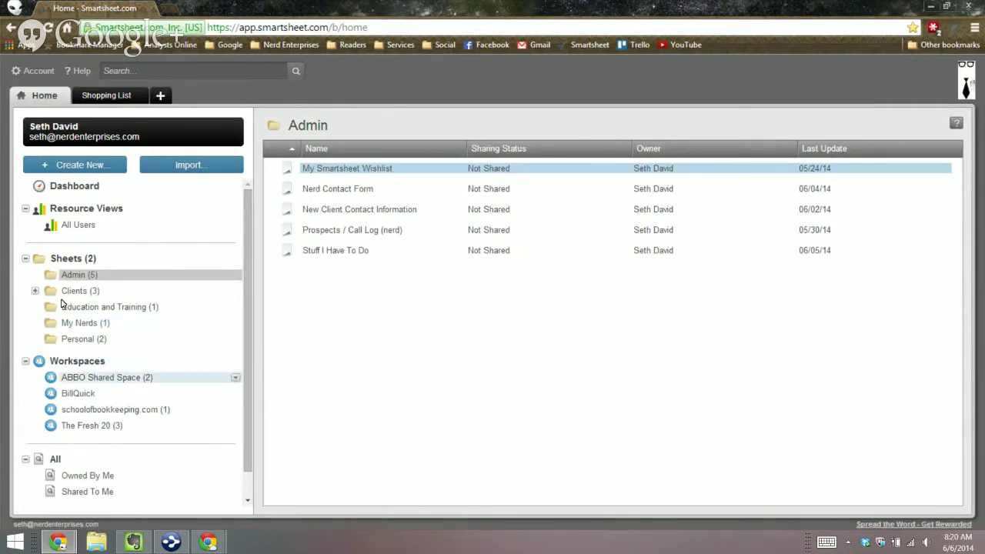
Step: Visit ABBO Shared Space, return to Admin and open My Smartsheet Wishlist
click(107, 378)
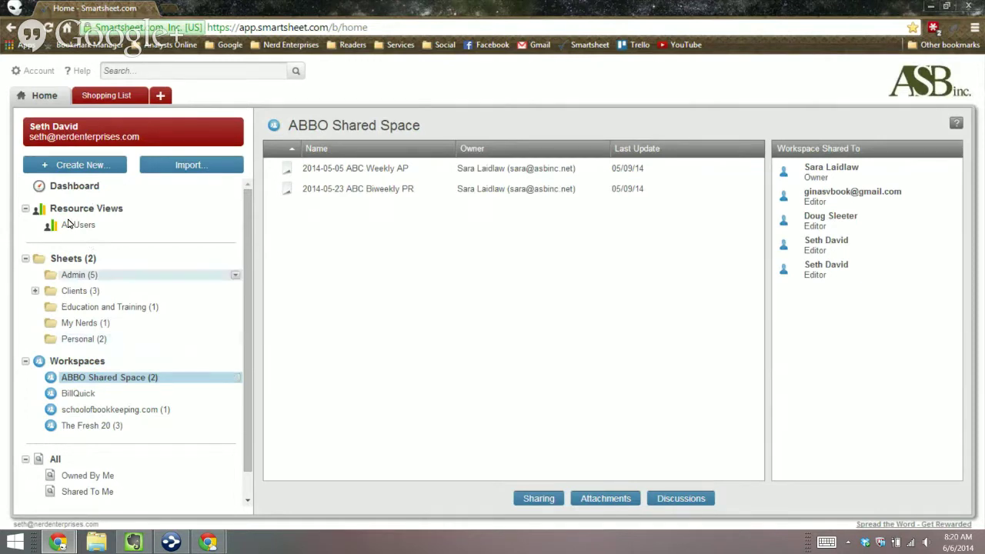
click(83, 275)
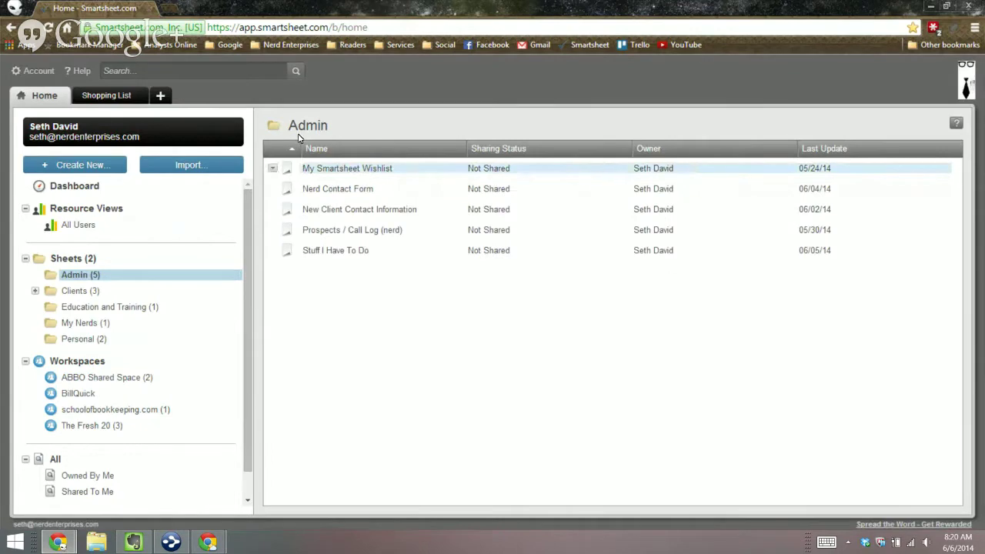
click(369, 168)
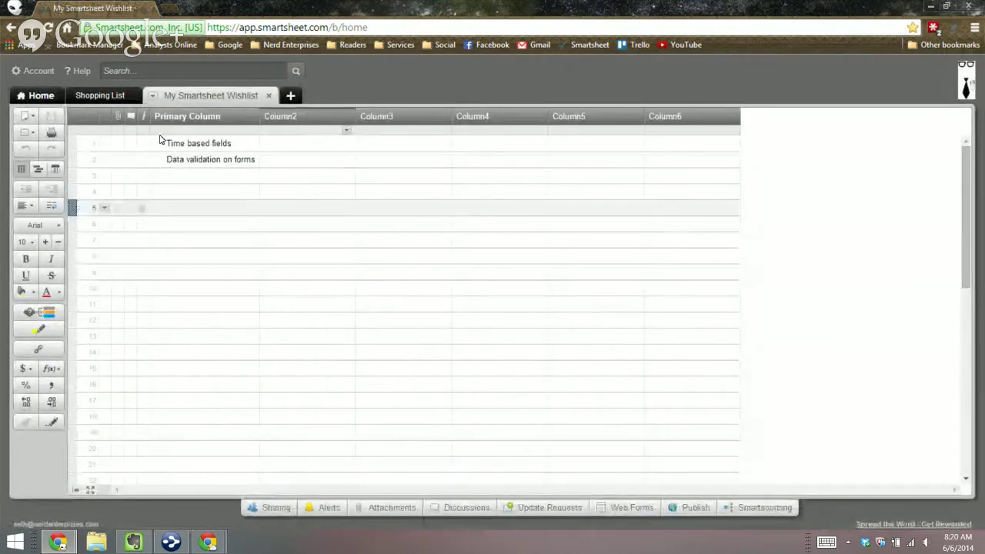
Step: Enter Mobile App, Filters and Sorting in rows 3–5 of the wishlist
text(Mobil)
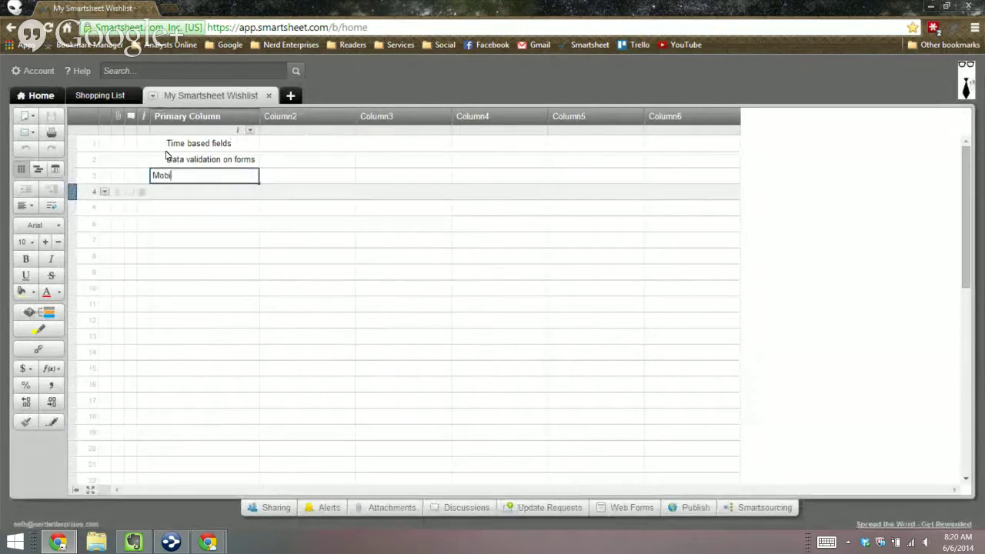
text(e App)
key(Return)
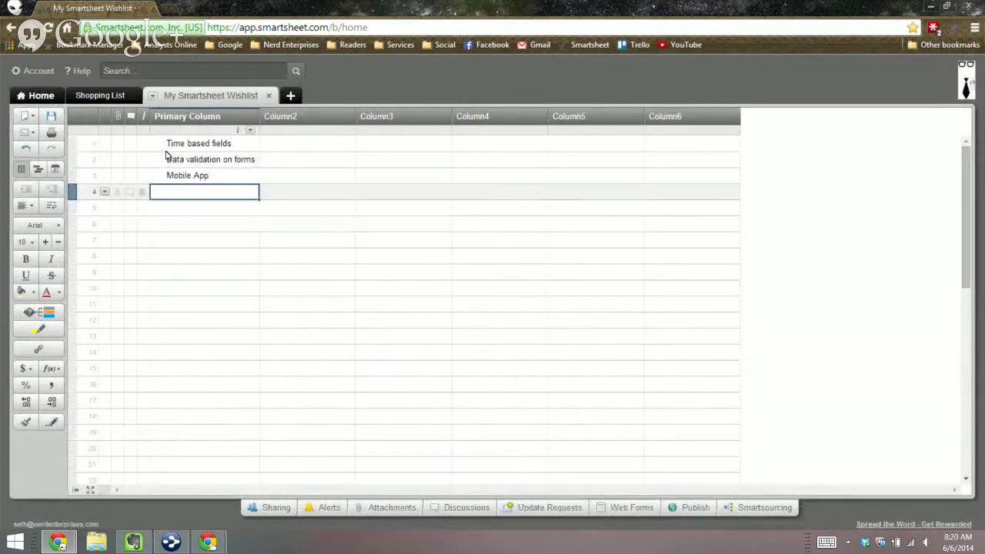
text(Filters)
key(Return)
text(Sorting)
key(Return)
Step: Indent Filters and Sorting under Mobile App, then open a new browser tab
key(Up)
key(shift+Up)
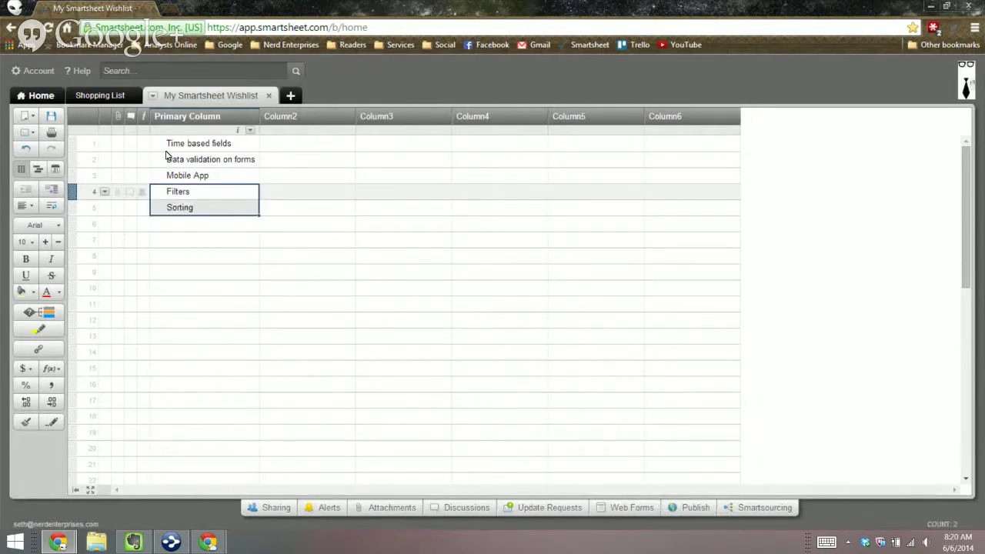
key(ctrl+bracketright)
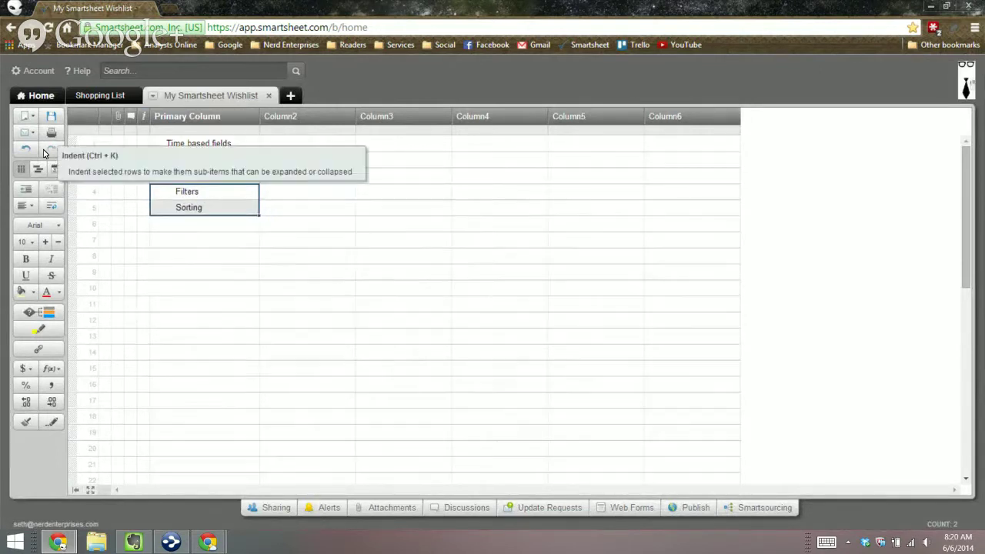
click(205, 224)
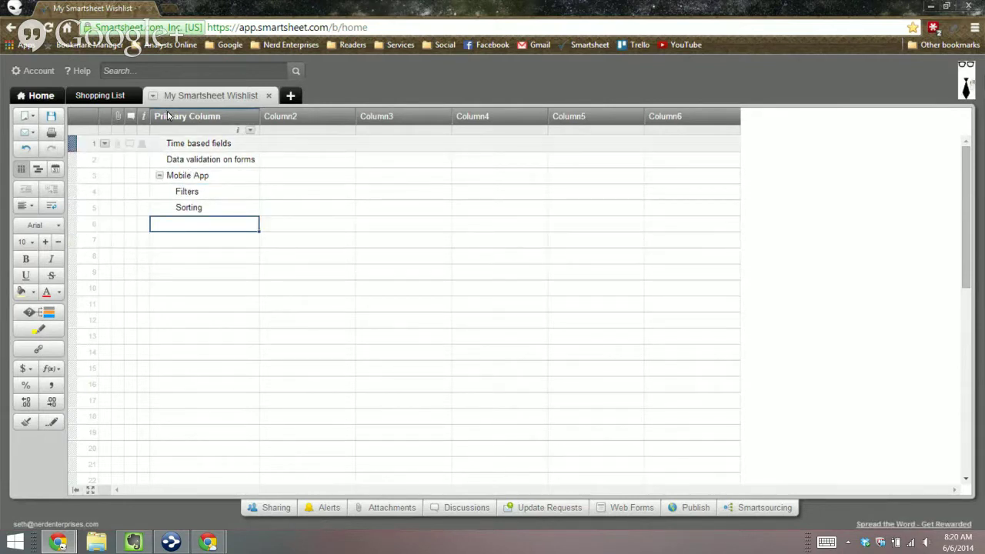
key(Up)
key(Up)
key(Up)
key(Up)
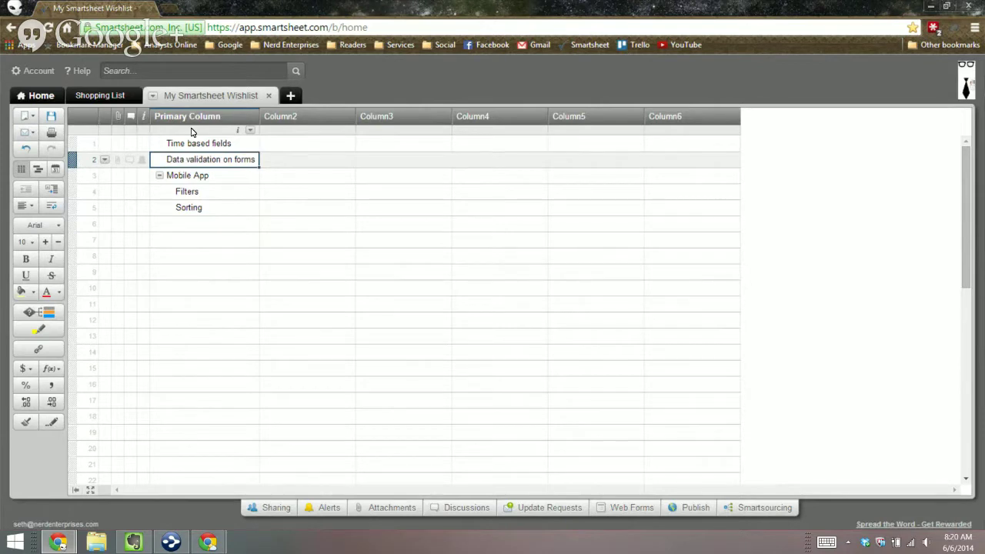
click(169, 9)
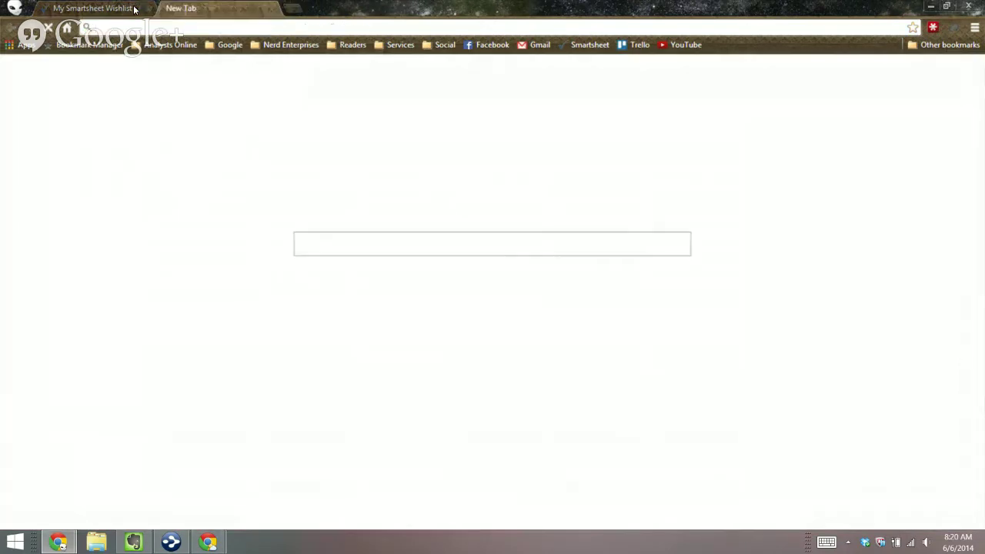
Step: Load nerdenterprises.com from 'nerd' and look over its Contact page form
text(ne)
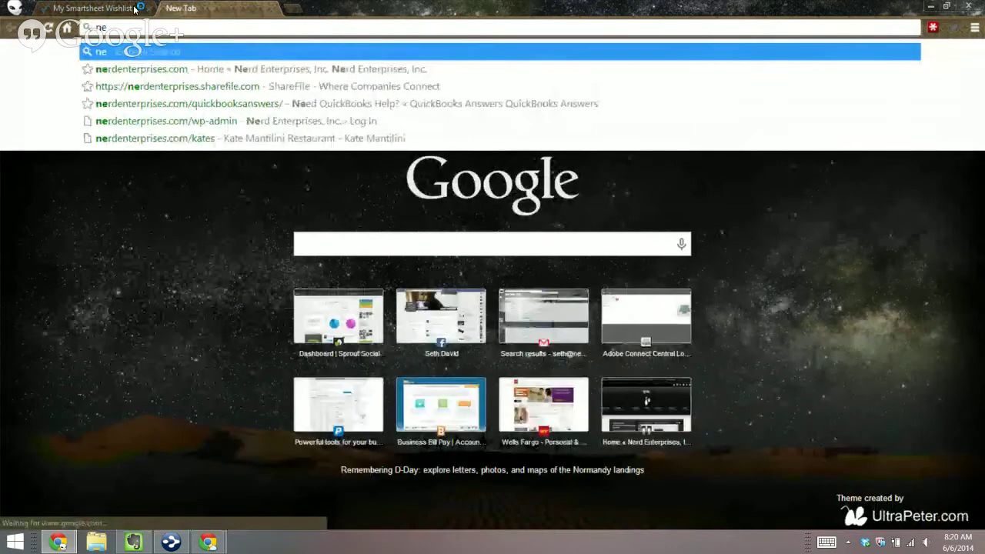
text(rd)
key(Return)
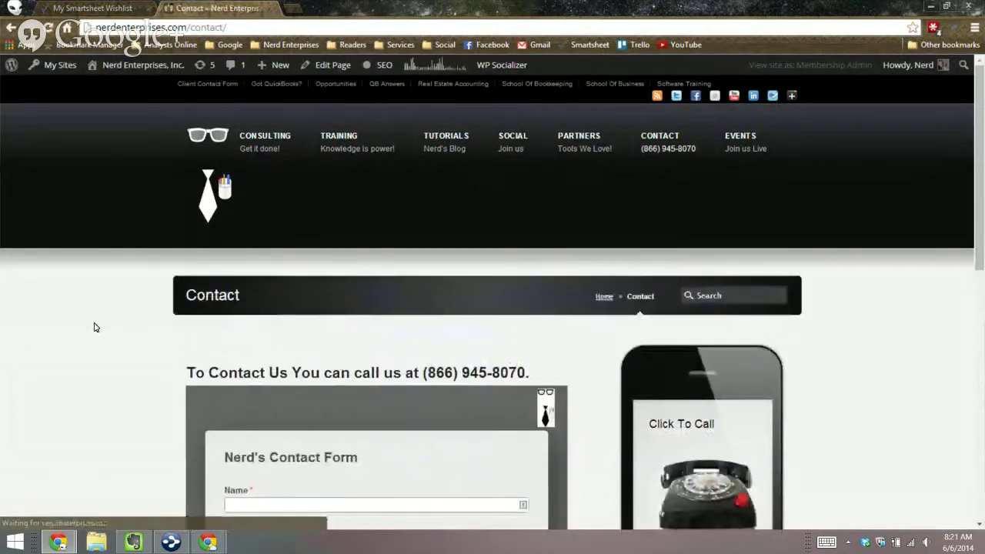
scroll(94, 325, down, 3)
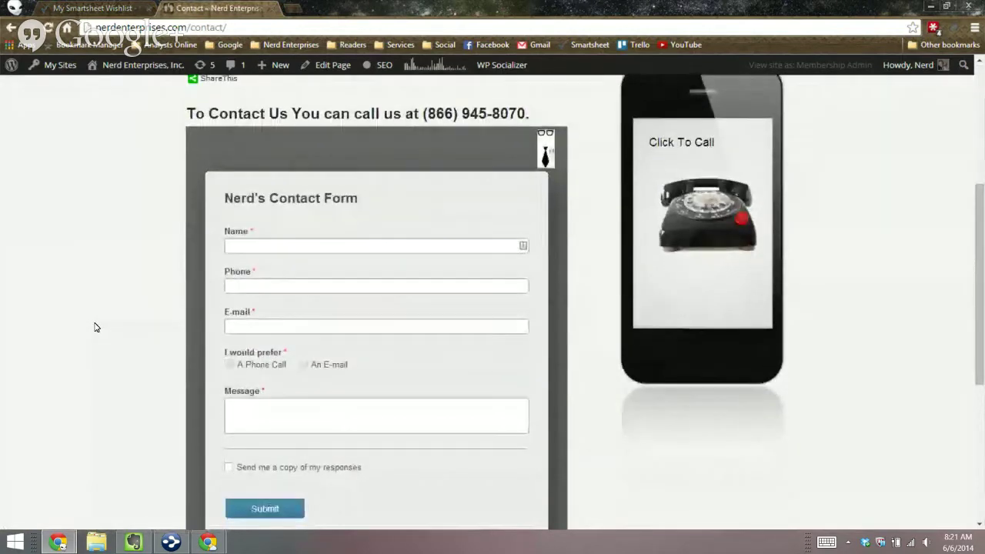
scroll(95, 327, down, 1)
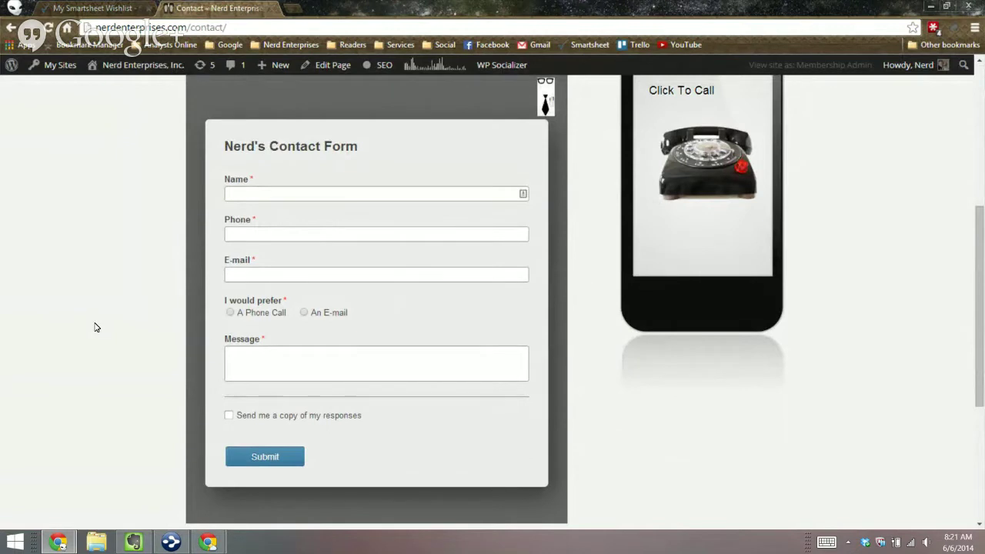
scroll(95, 327, up, 5)
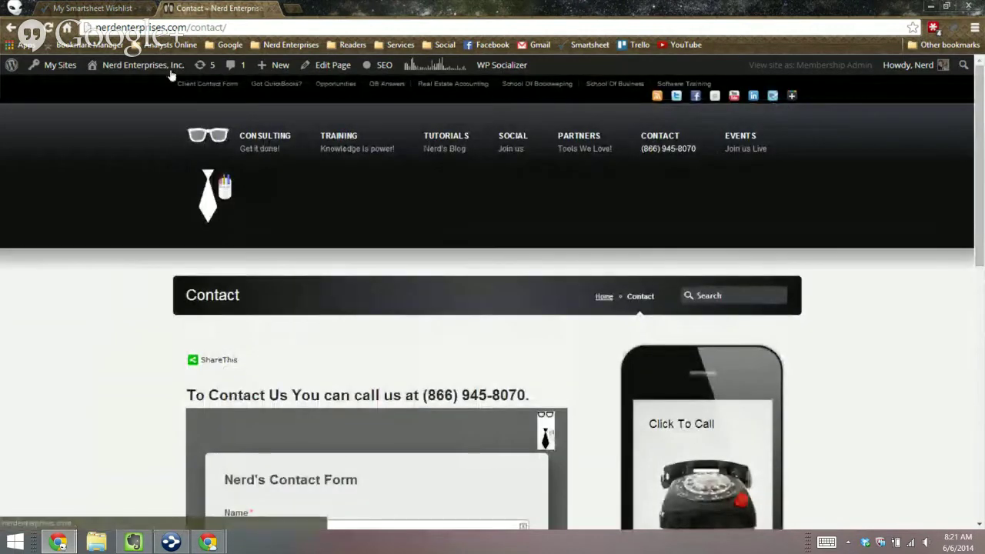
Step: Go to the Client Contact Form page and review its fields, including the QuickBooks Version list
click(166, 66)
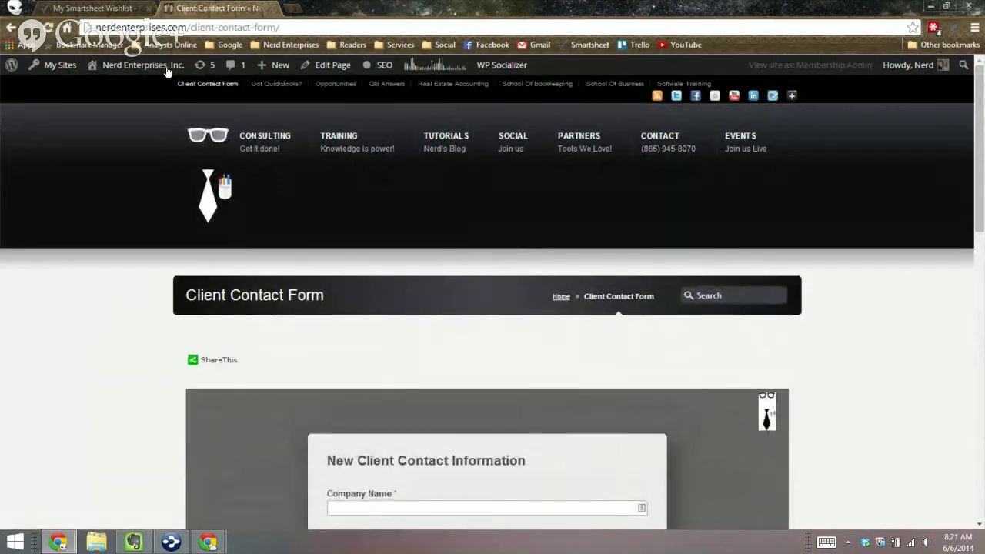
scroll(66, 290, down, 5)
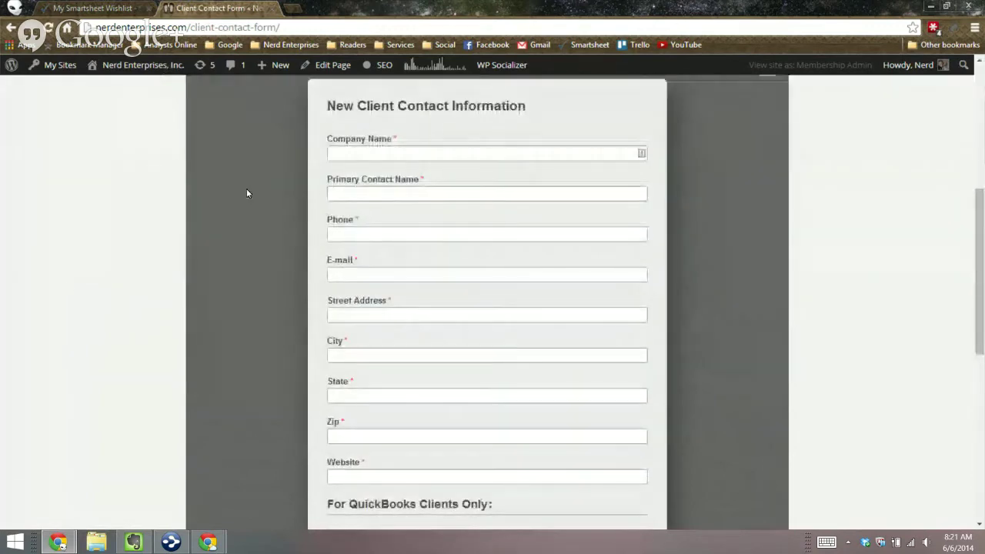
scroll(103, 247, down, 3)
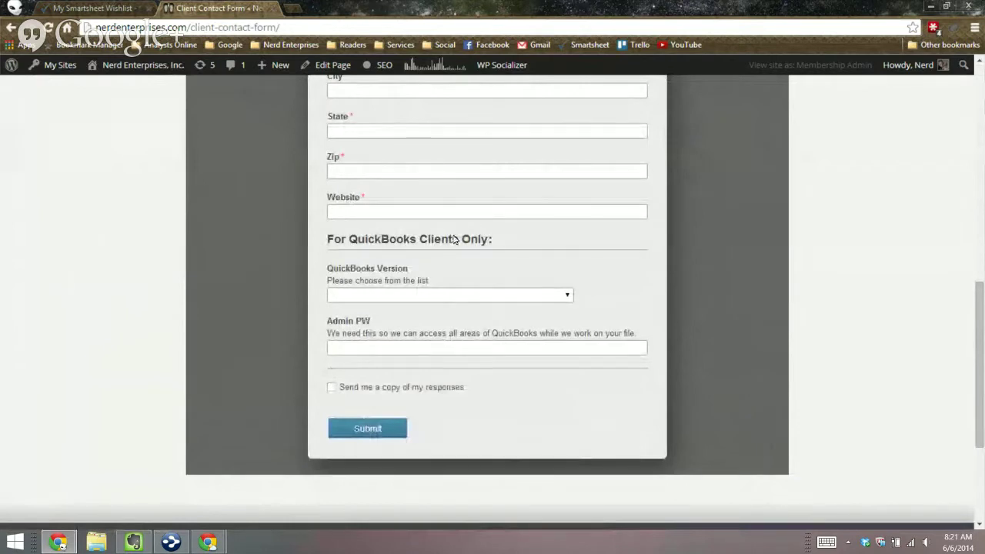
click(452, 295)
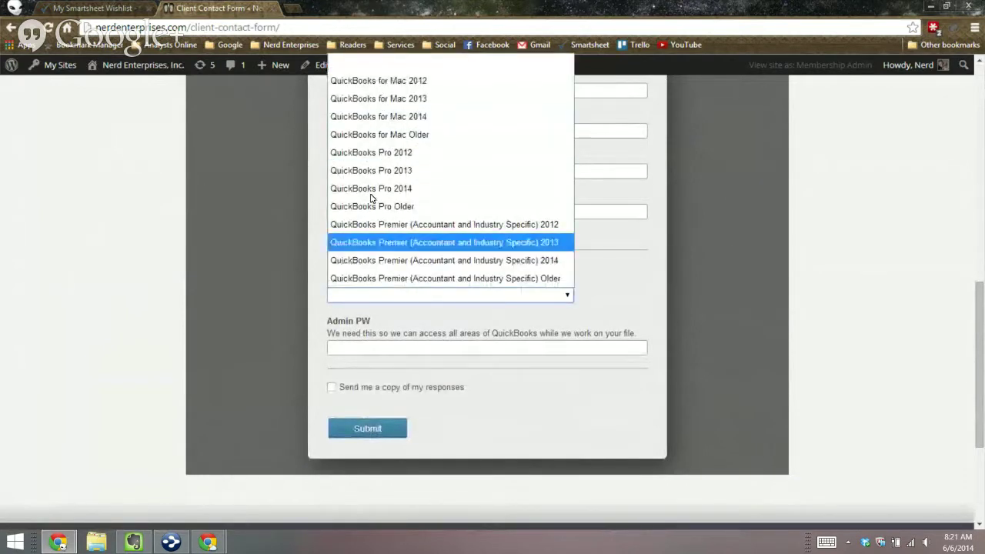
key(Tab)
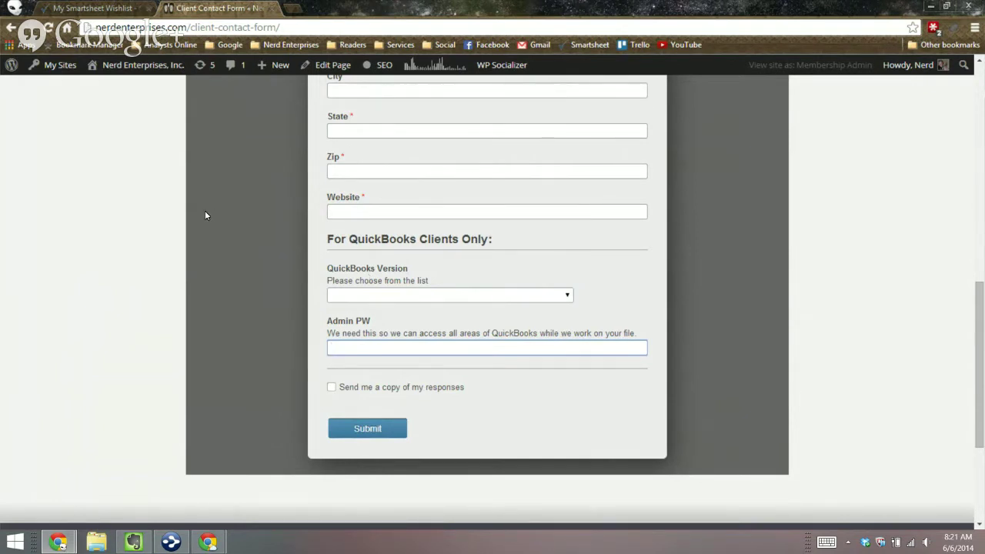
scroll(205, 215, up, 10)
scroll(205, 215, down, 9)
scroll(205, 210, down, 3)
scroll(204, 210, up, 9)
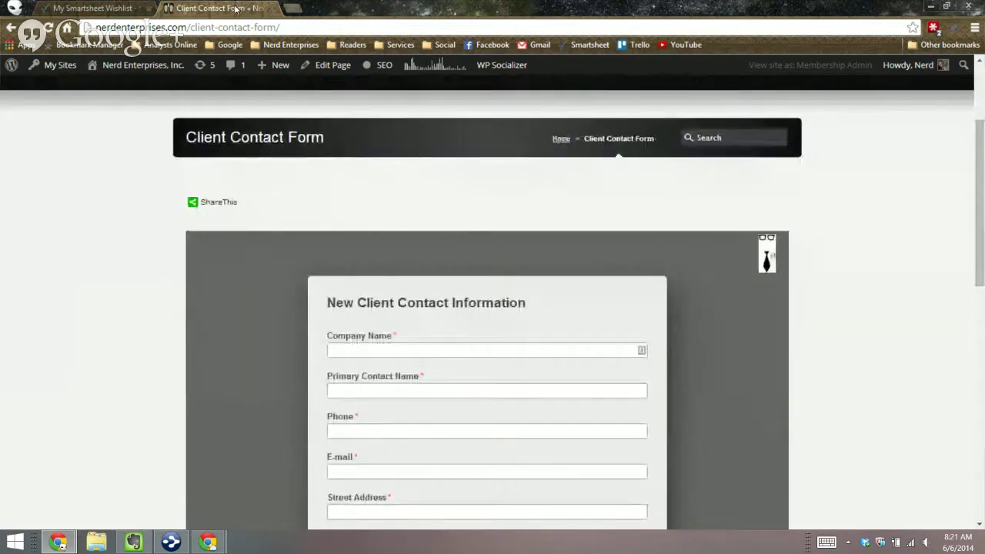
scroll(167, 325, down, 5)
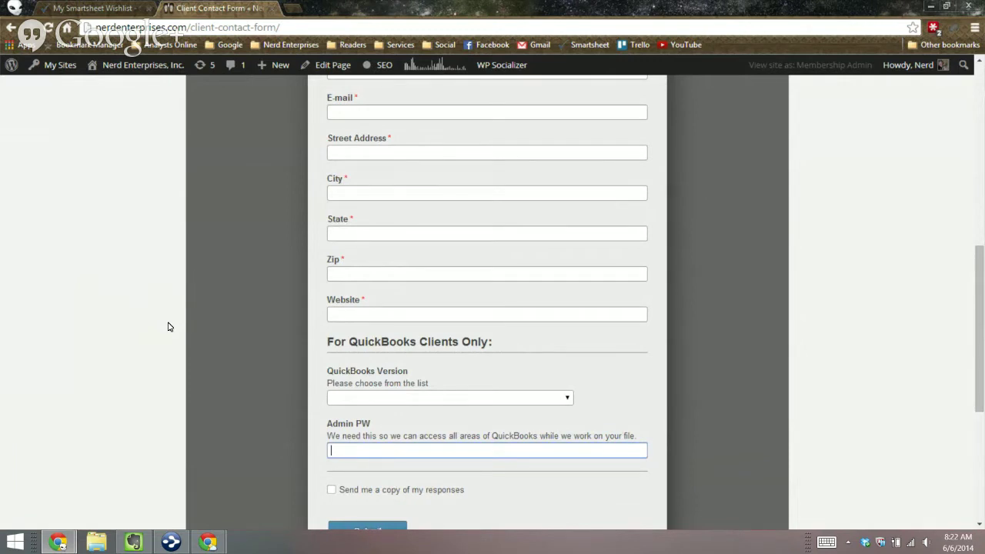
scroll(170, 327, up, 8)
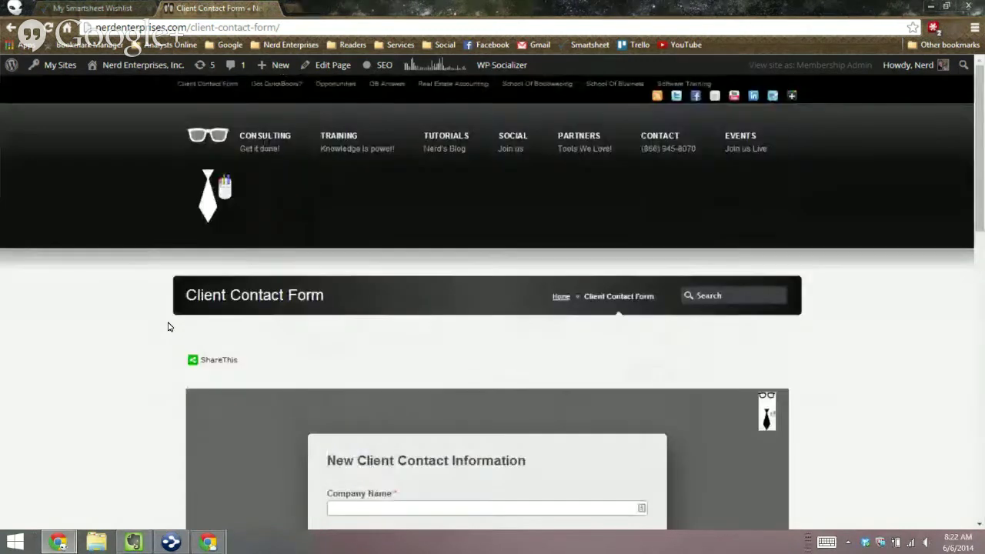
Step: Load nerdenterprises.com/kates in a new tab and go to its Reservations page
key(ctrl+t)
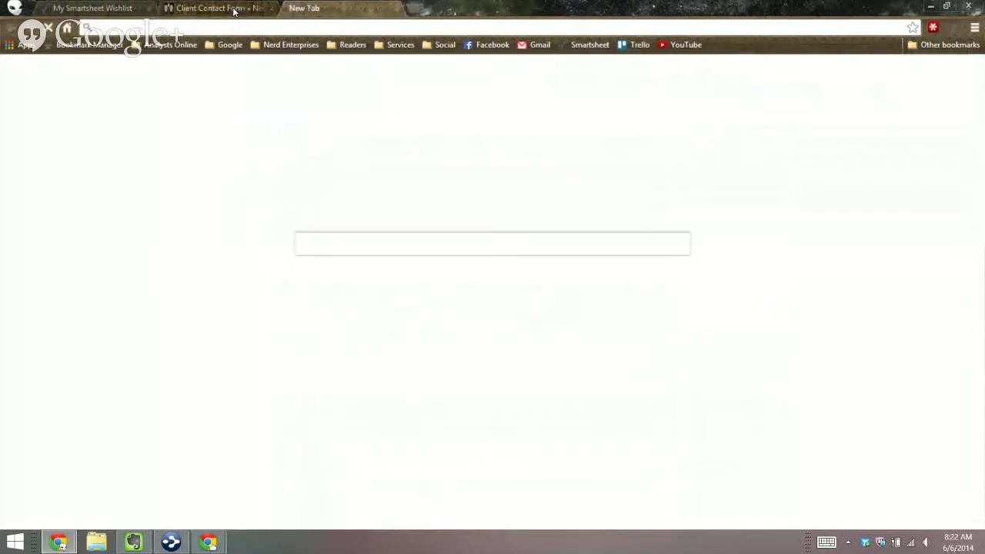
text(nerdenterprises.com/)
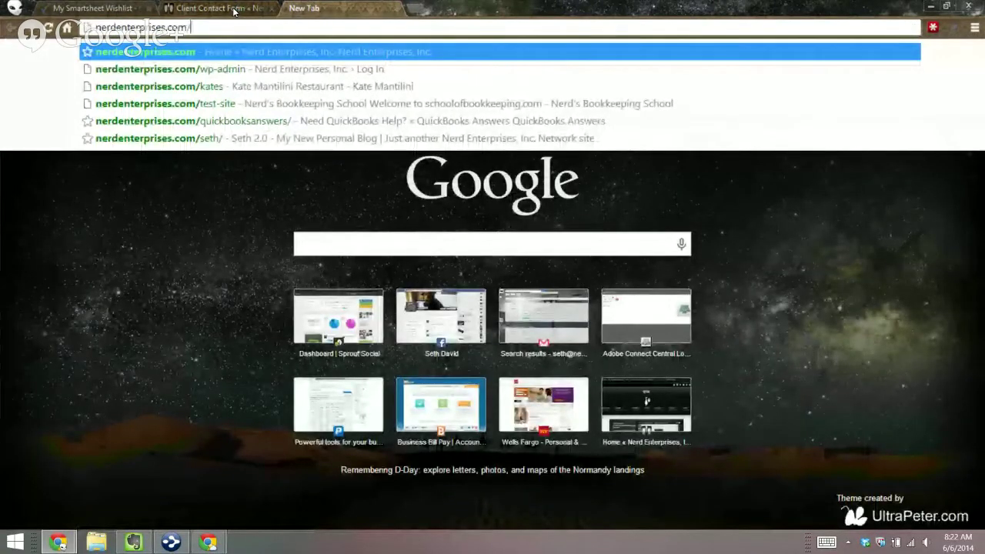
text(kates)
key(Return)
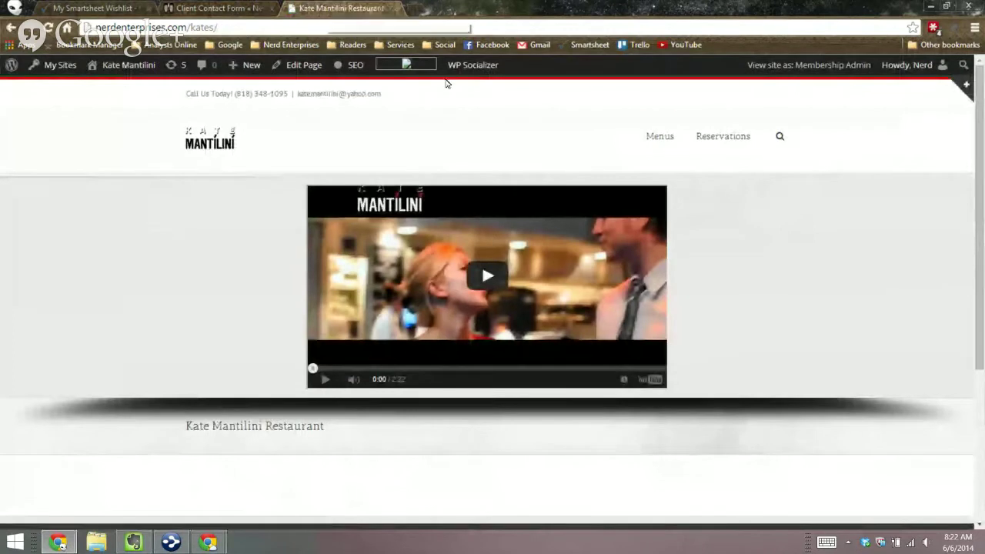
click(723, 136)
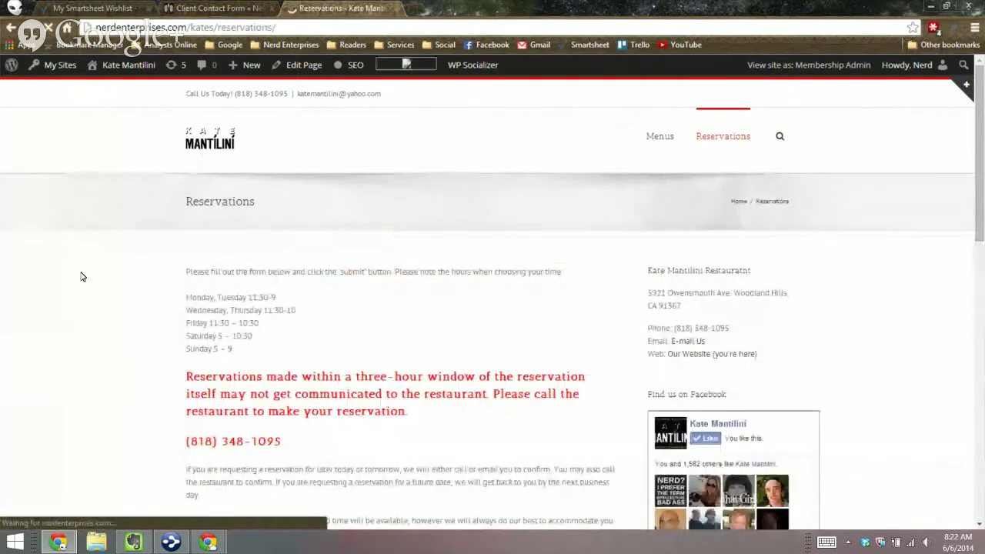
Step: Review the reservation form, checking the Time choices and the date picker
scroll(82, 275, down, 3)
scroll(81, 275, down, 2)
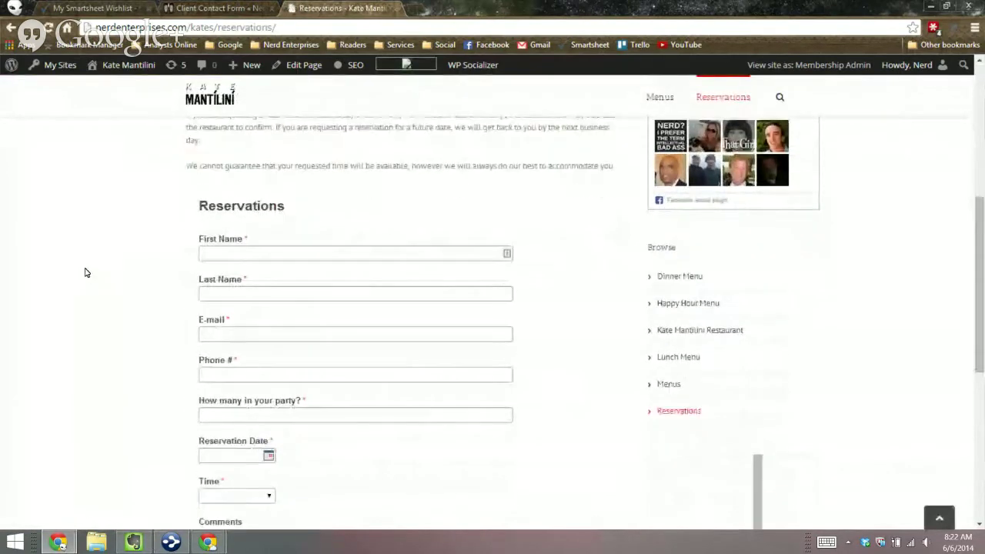
scroll(131, 288, down, 2)
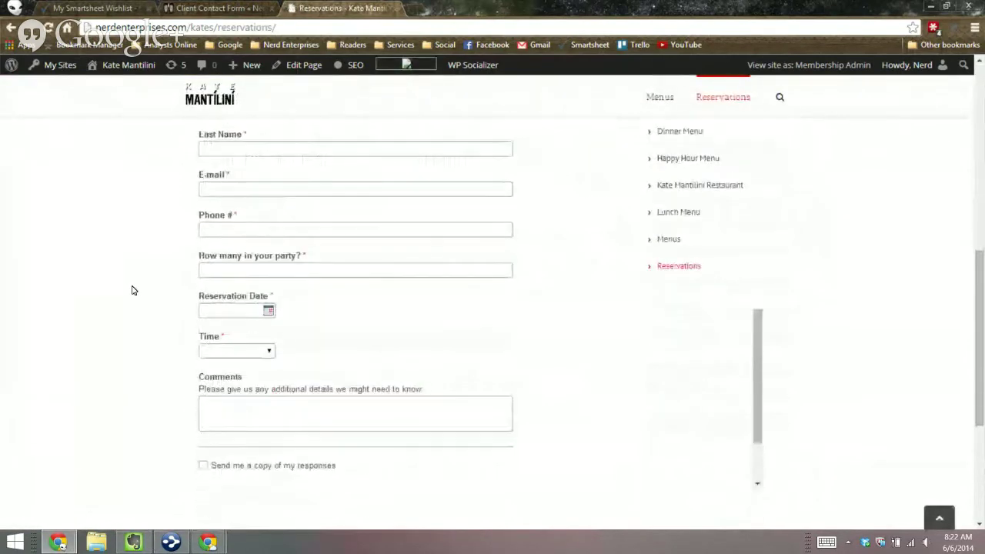
scroll(133, 291, up, 1)
scroll(132, 288, down, 1)
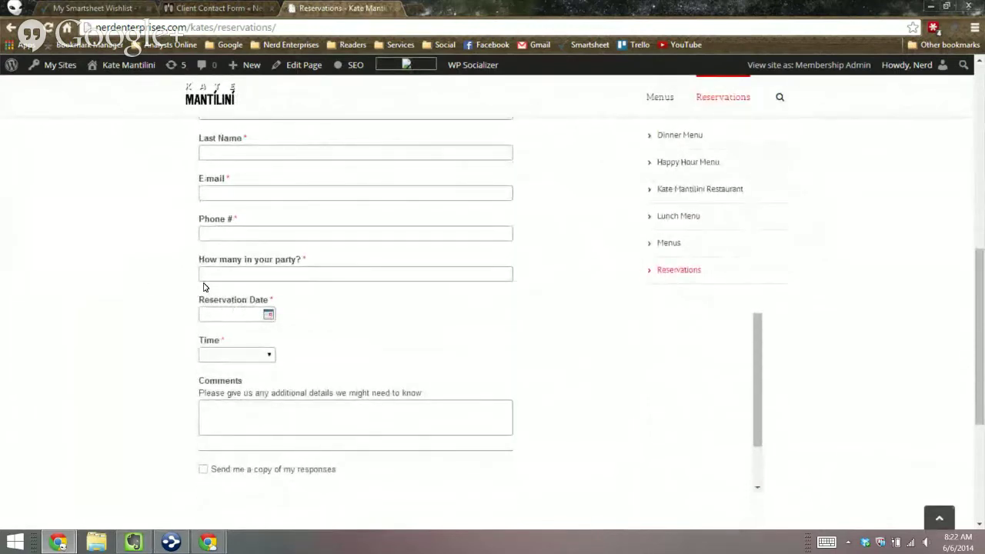
click(237, 355)
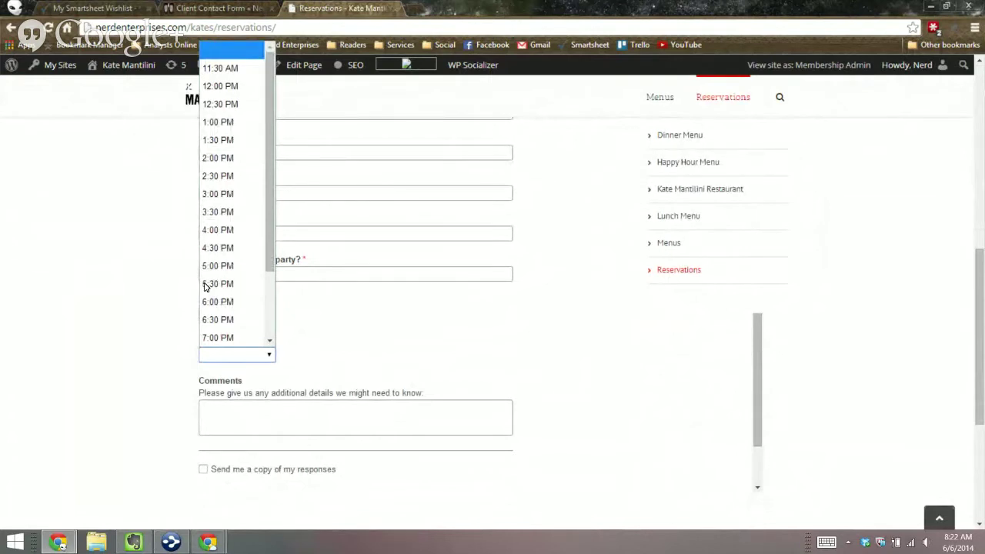
key(Escape)
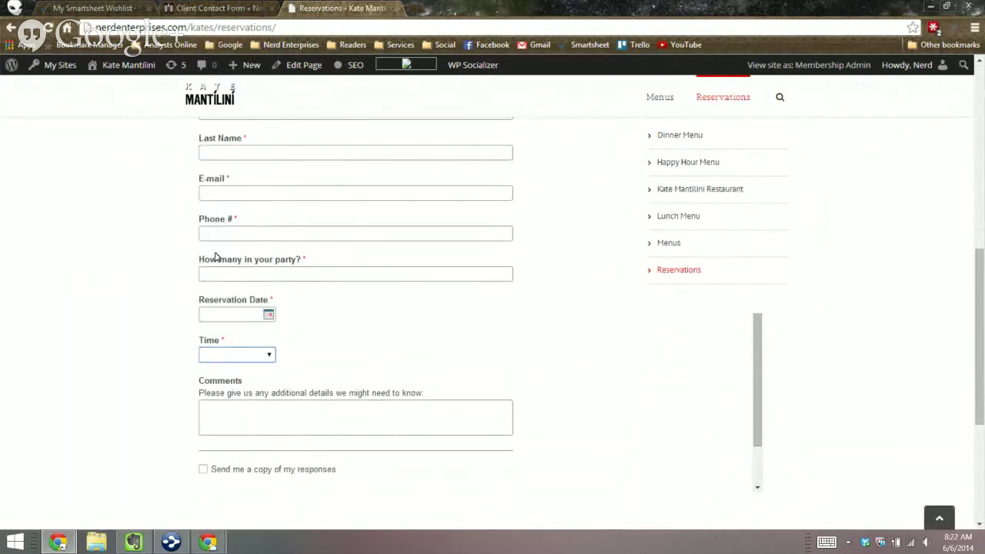
key(shift+Tab)
key(Escape)
scroll(130, 270, up, 5)
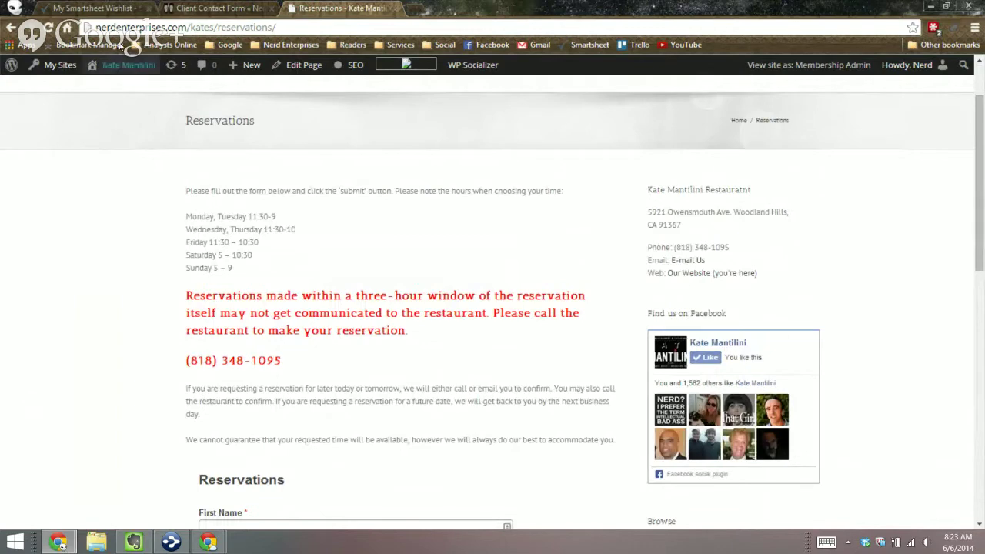
Step: Save the changes to the My Smartsheet Wishlist sheet
click(77, 7)
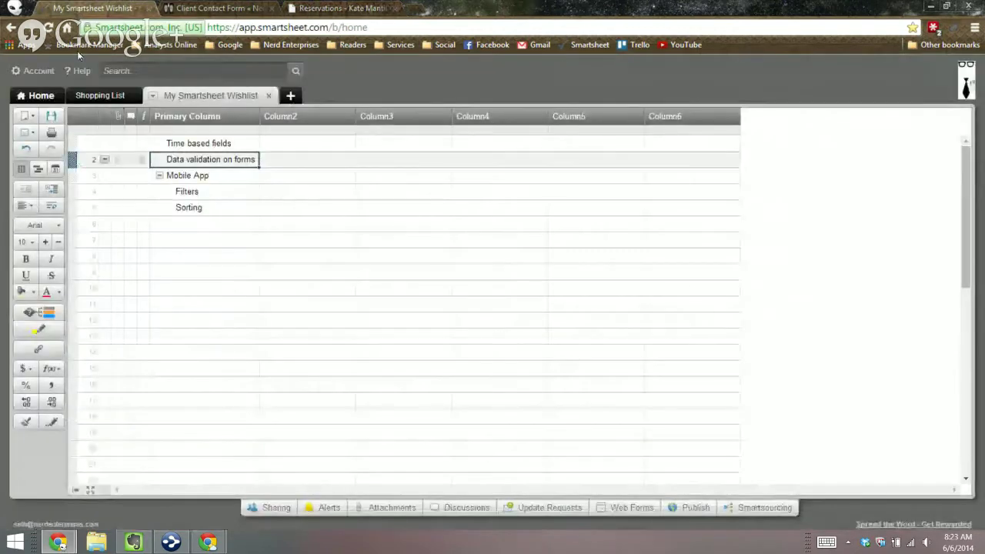
click(31, 75)
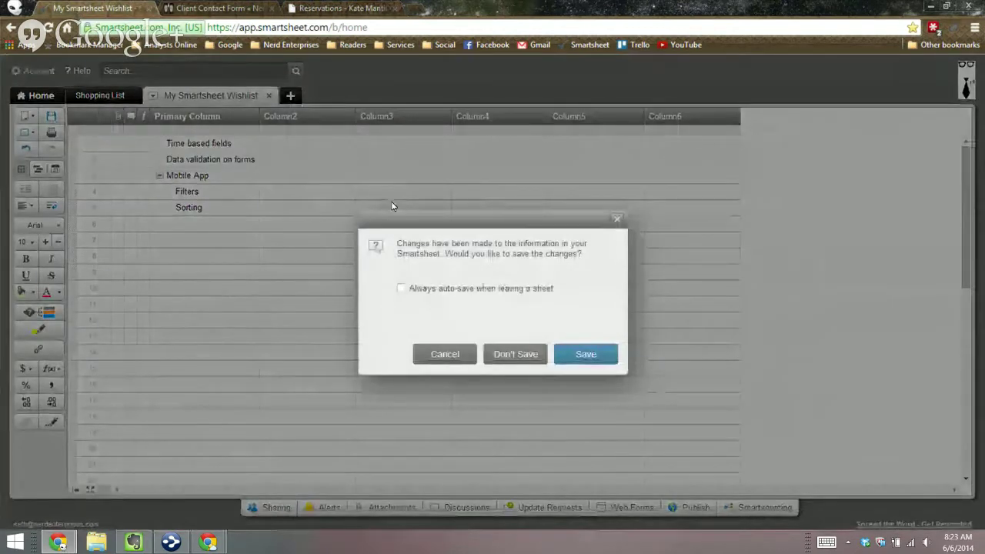
click(585, 354)
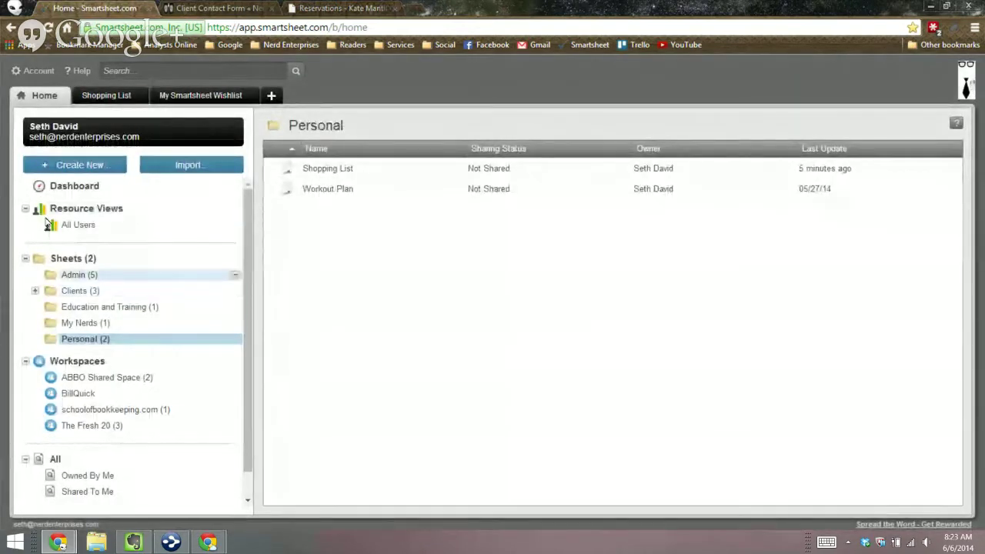
Step: Move the Wishlist sheet from Admin into ABBO Shared Space, accepting the sharing change
click(73, 259)
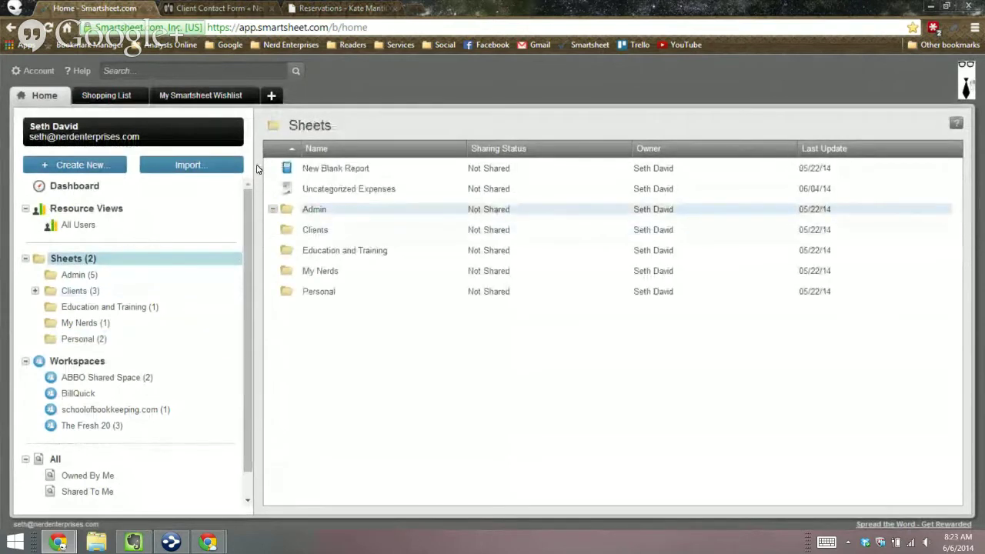
click(314, 210)
drag(287, 168, 73, 302)
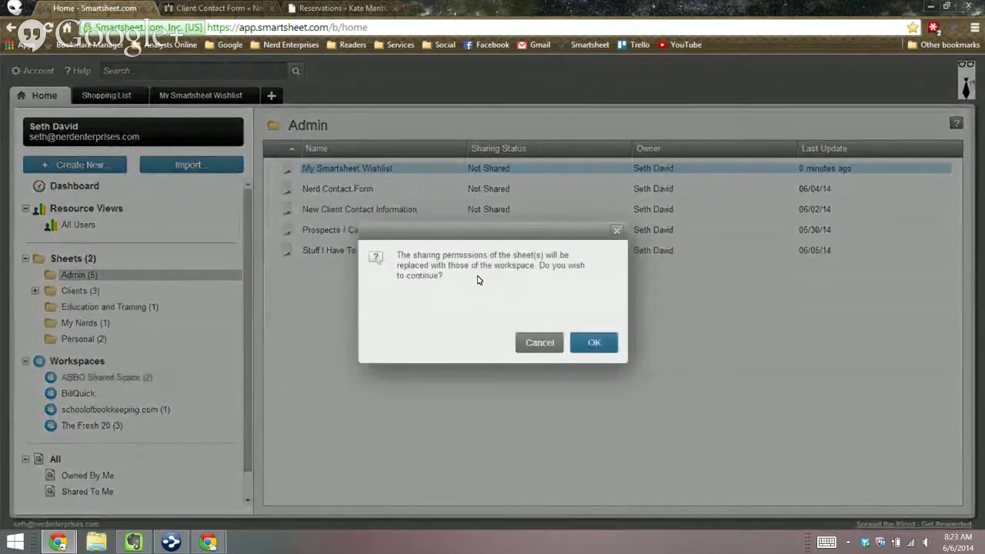
key(Return)
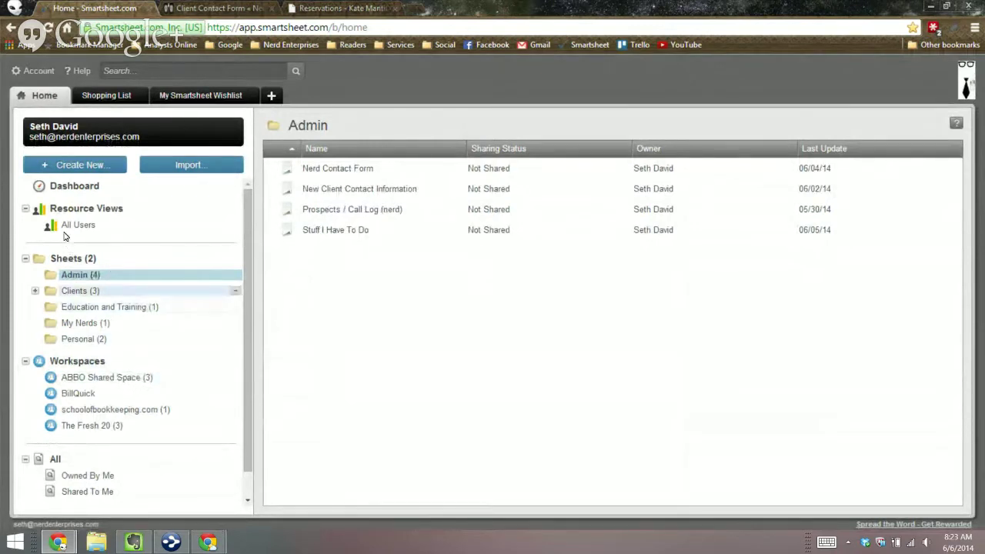
click(77, 291)
Step: Open Kate Mantilini Reservations in Kate Mantilini Restaurant, review its alerts, then close it
double_click(271, 229)
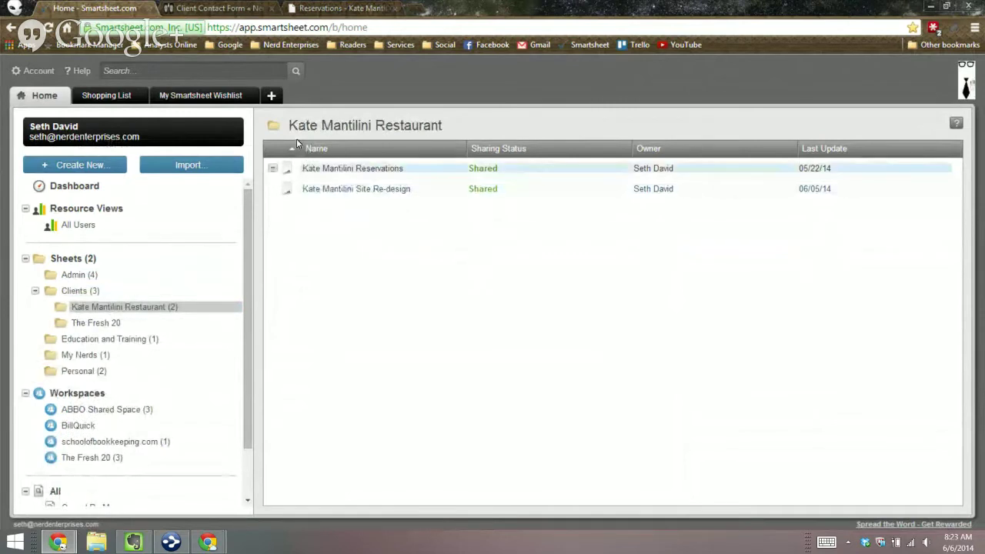
double_click(300, 167)
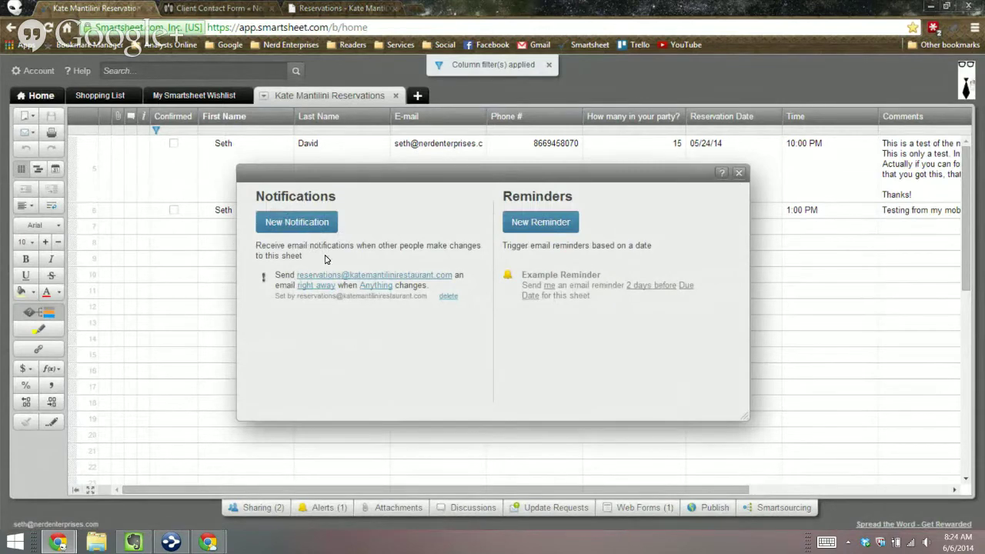
click(593, 143)
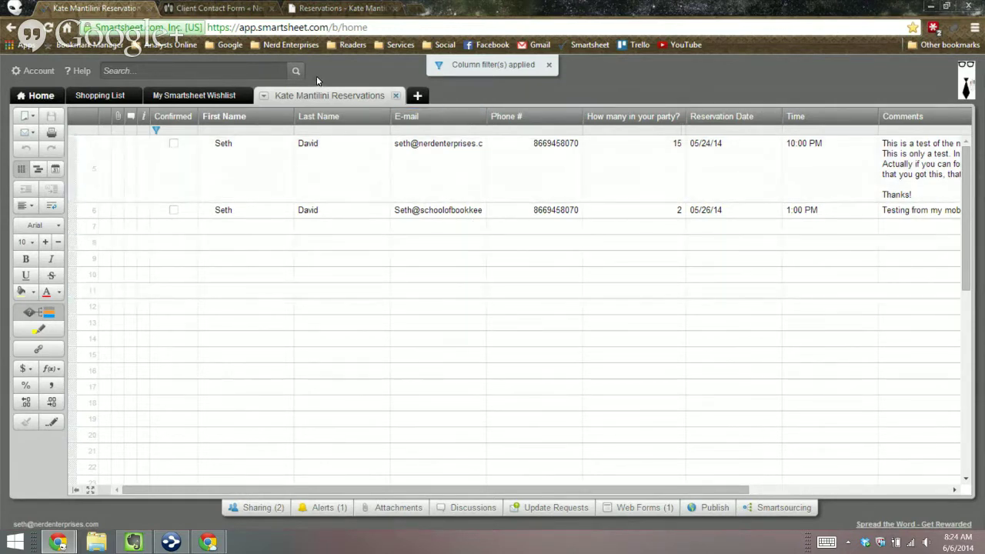
key(F5)
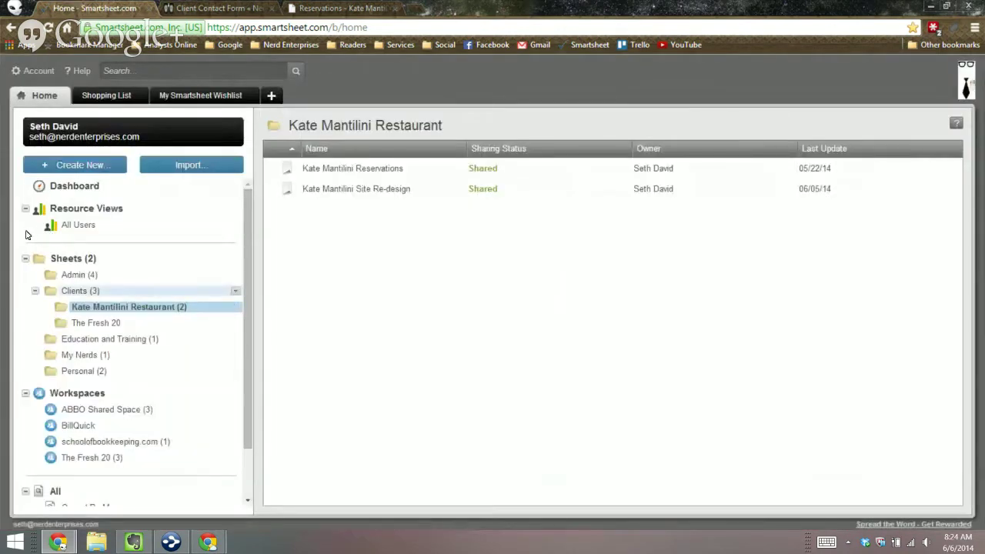
Step: Collapse Clients, show the Admin folder, and reopen the My Smartsheet Wishlist sheet
click(35, 291)
click(77, 275)
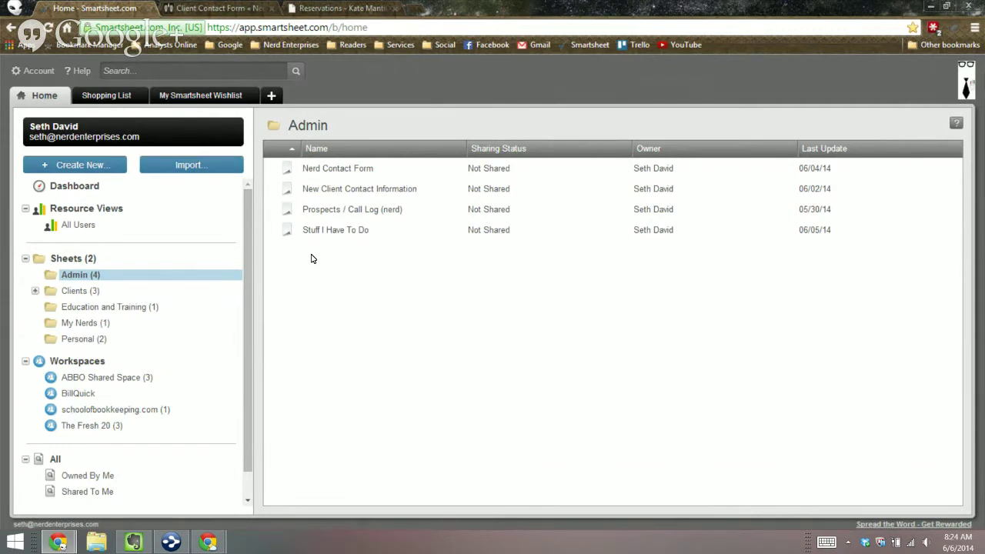
click(151, 79)
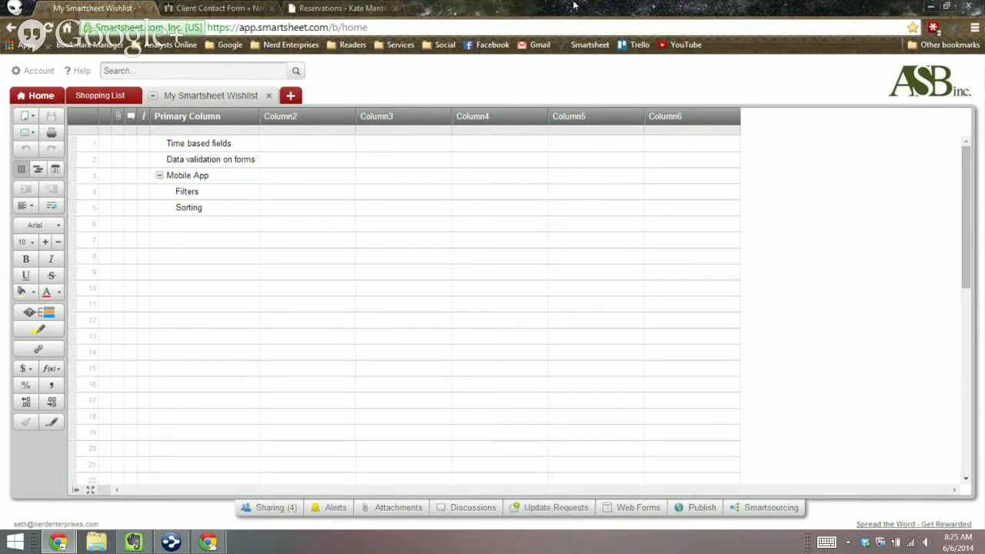
click(182, 224)
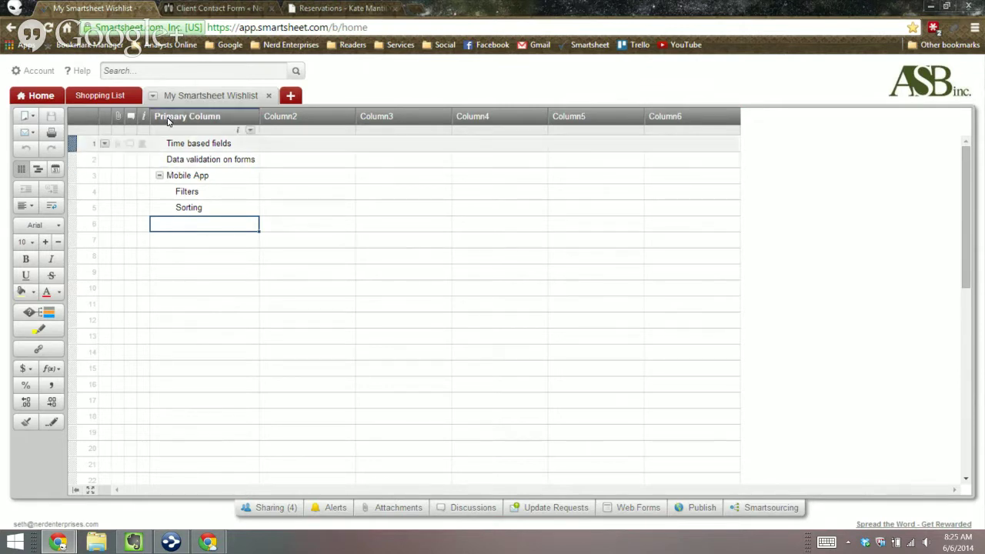
click(198, 175)
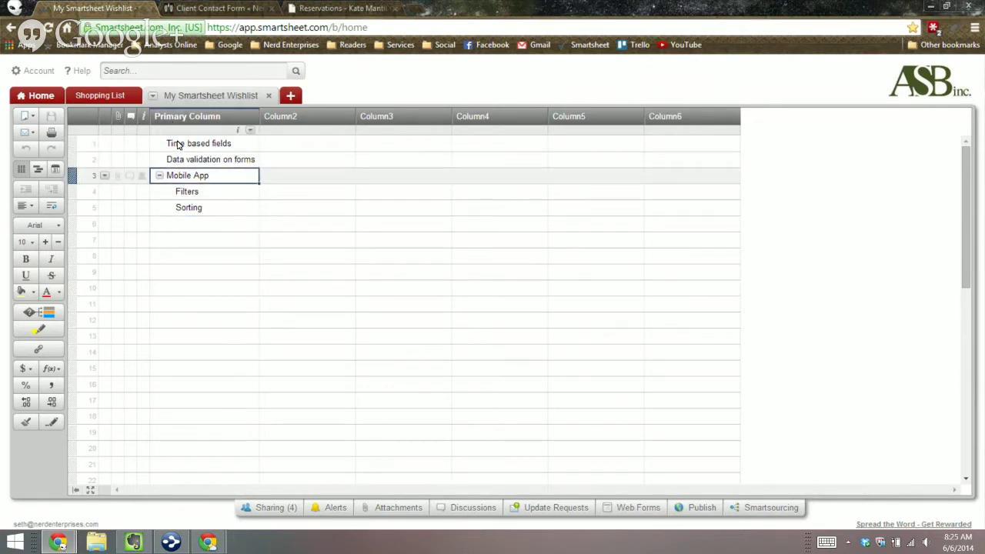
click(173, 192)
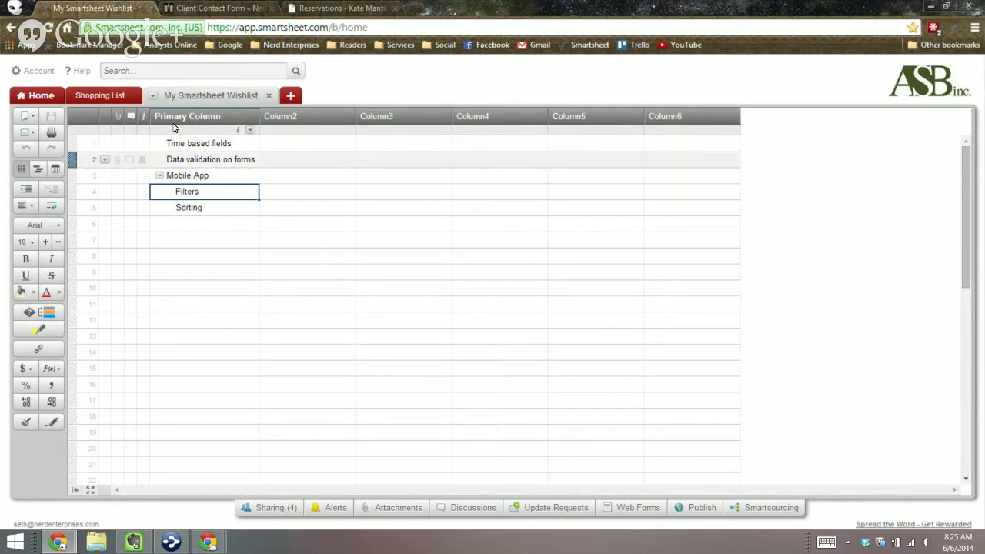
click(218, 224)
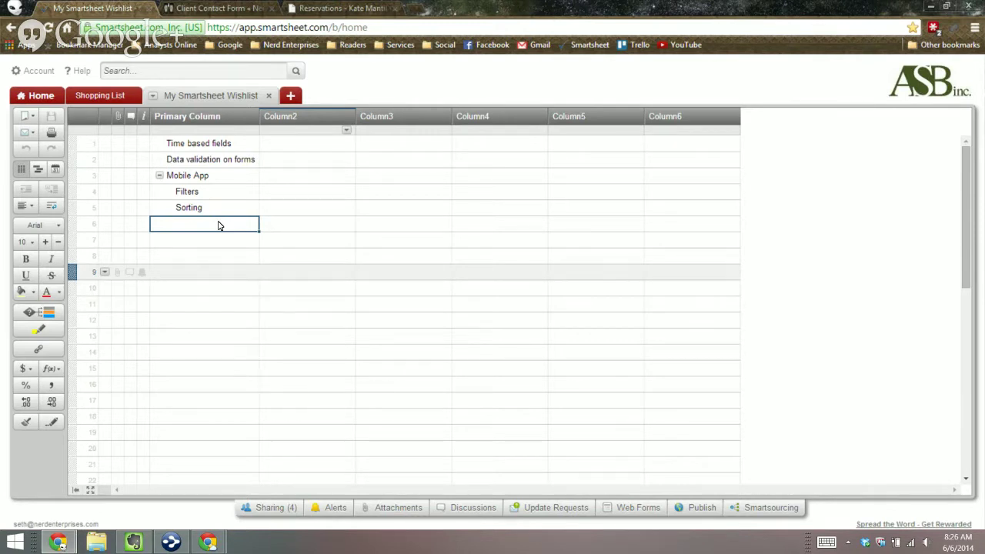
click(307, 272)
click(110, 66)
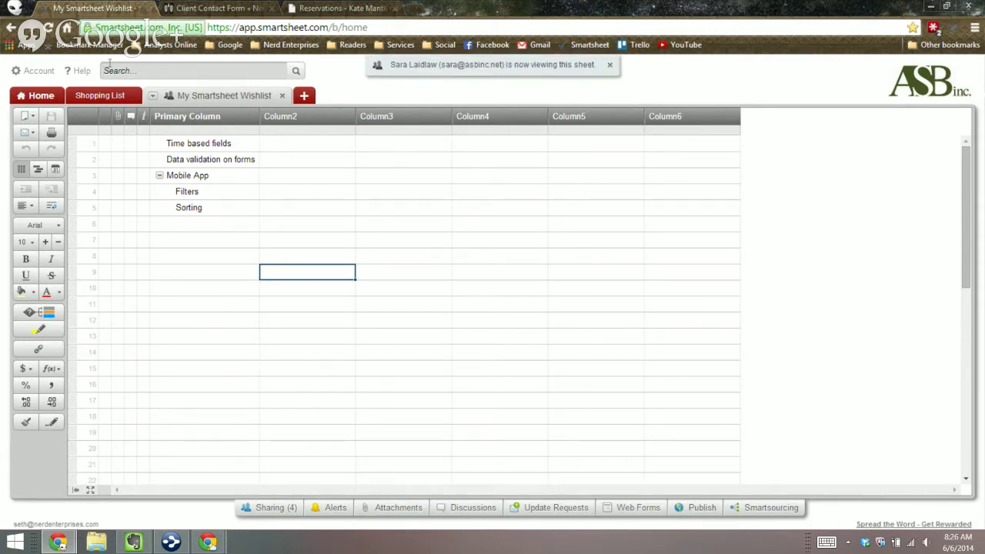
click(110, 65)
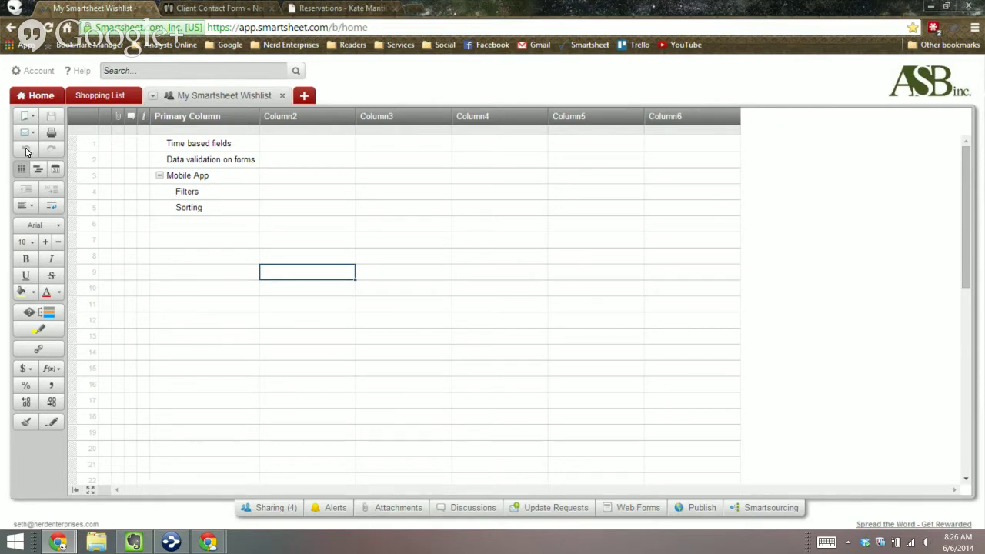
Step: Start an update request for row 6 addressed to the colleague's e-mail address
click(185, 224)
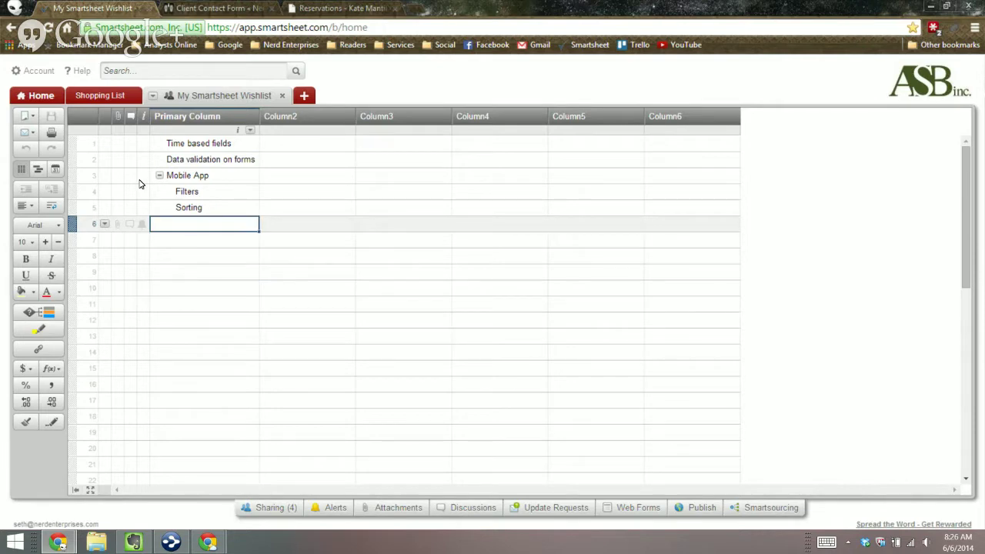
click(93, 224)
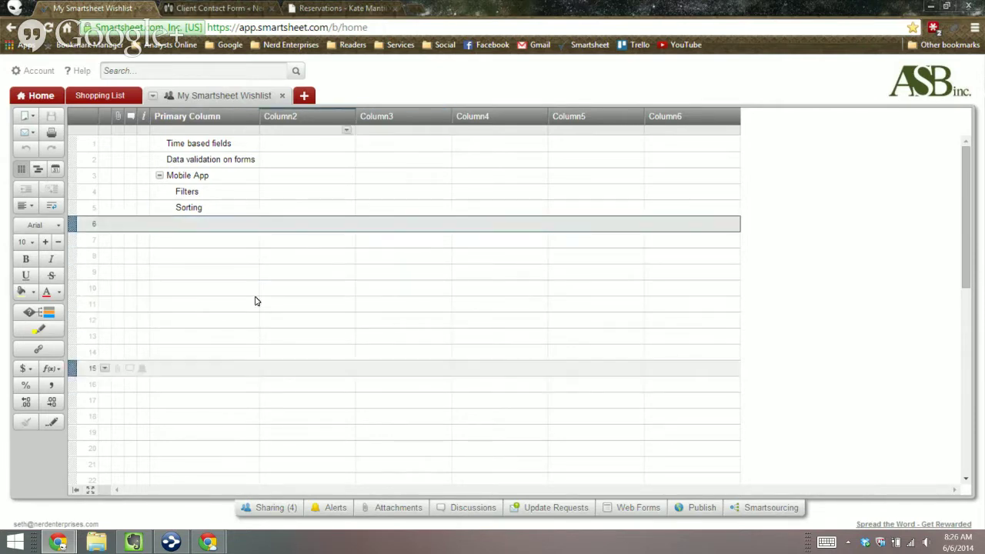
click(549, 508)
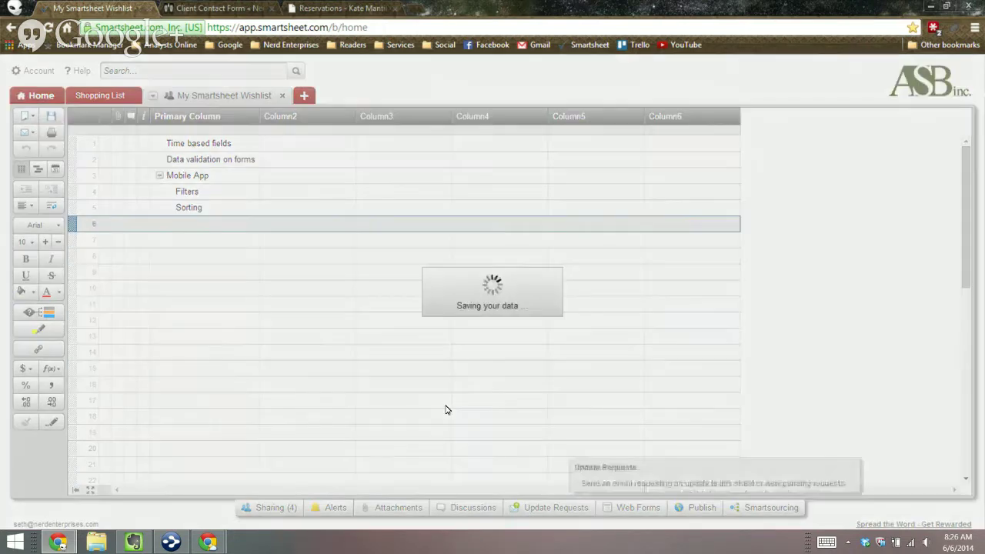
text(sara)
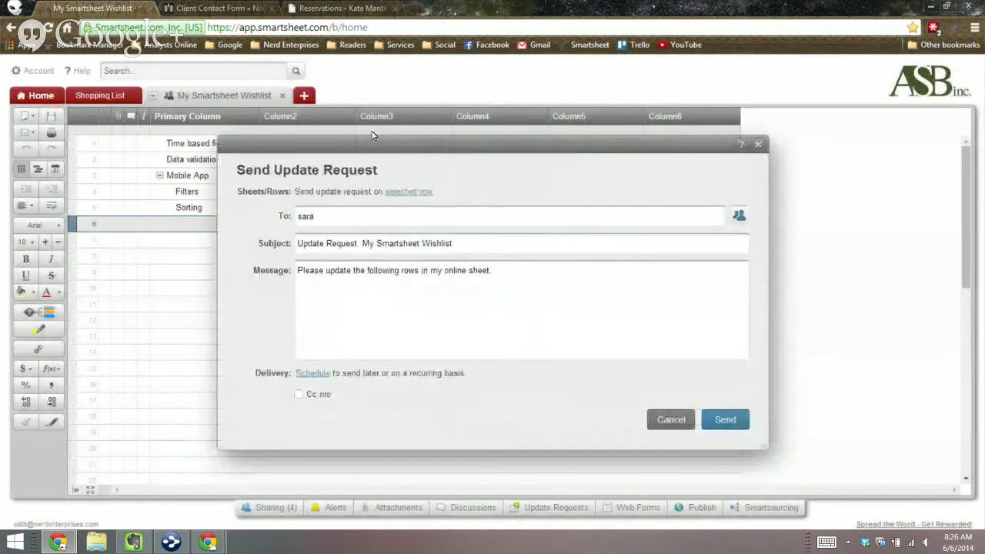
key(BackSpace)
key(BackSpace)
key(BackSpace)
text(Sar)
key(BackSpace)
key(BackSpace)
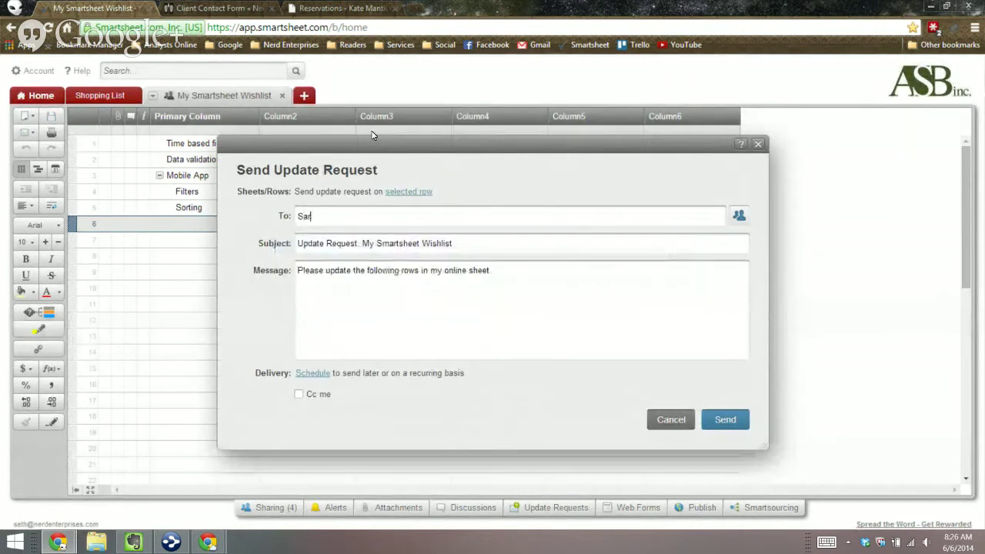
key(BackSpace)
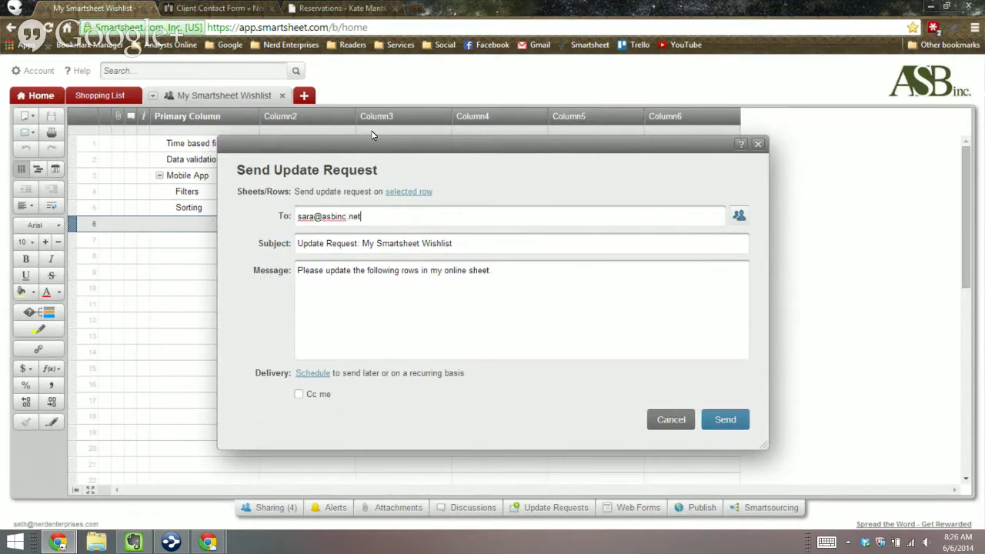
key(Return)
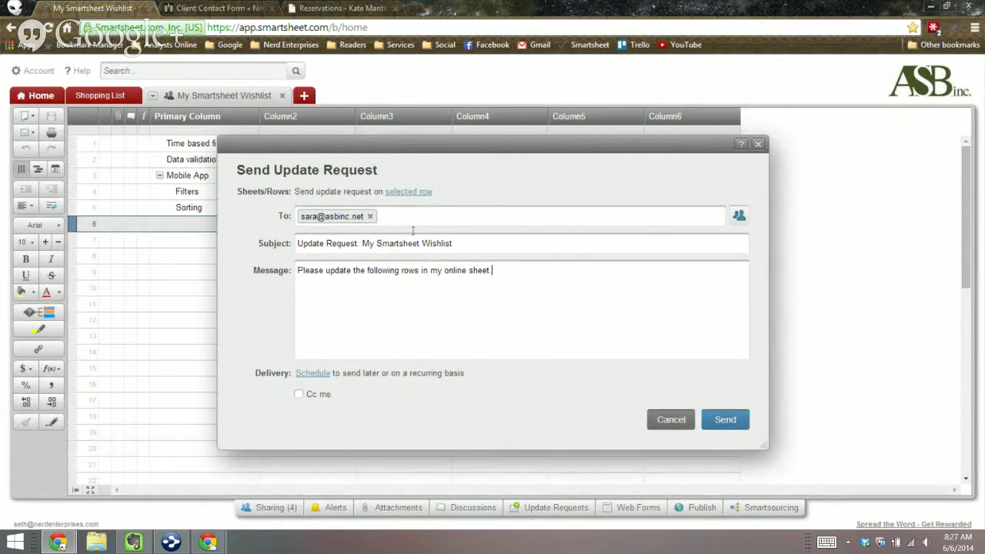
Step: Change the request message to 'Please add your items to this list starting here'
key(shift+Home)
key(shift+Right)
key(shift+Right)
key(shift+Right)
key(shift+Right)
key(shift+Right)
key(shift+Right)
key(shift+Right)
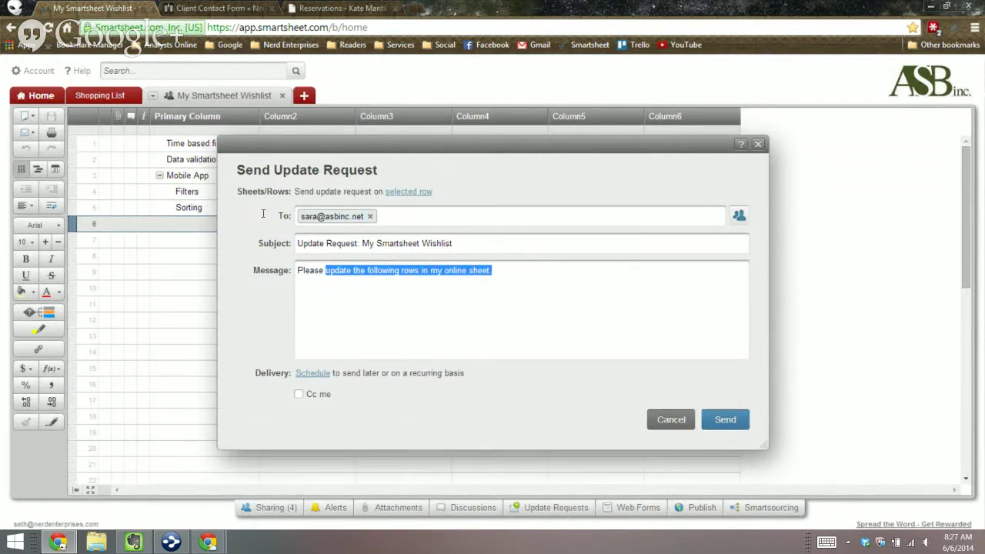
text(add your items to this list )
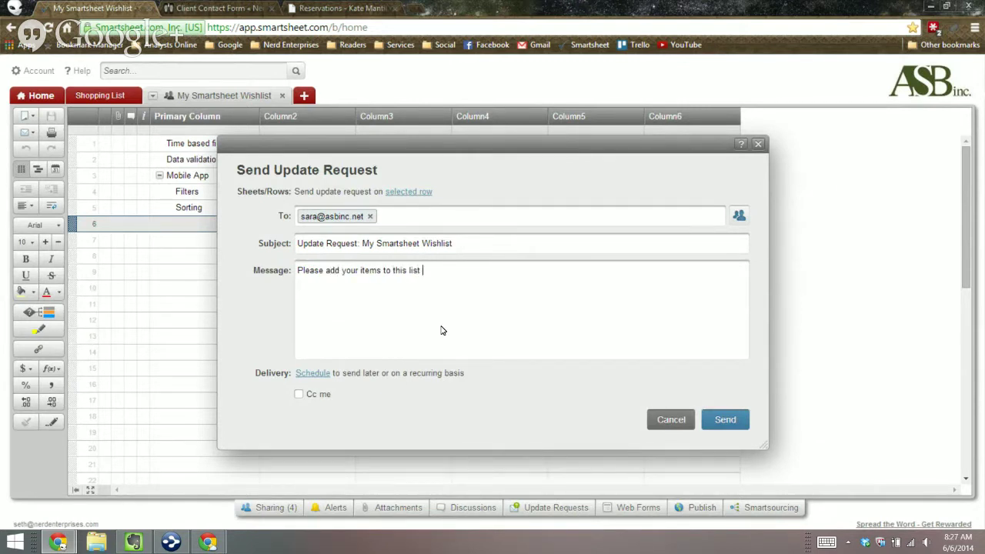
text(startin ghe)
key(BackSpace)
key(BackSpace)
key(BackSpace)
key(BackSpace)
text(g)
text(ere)
Step: Preview Daily recurrence, cancel it, and send the row 6 request immediately
click(312, 373)
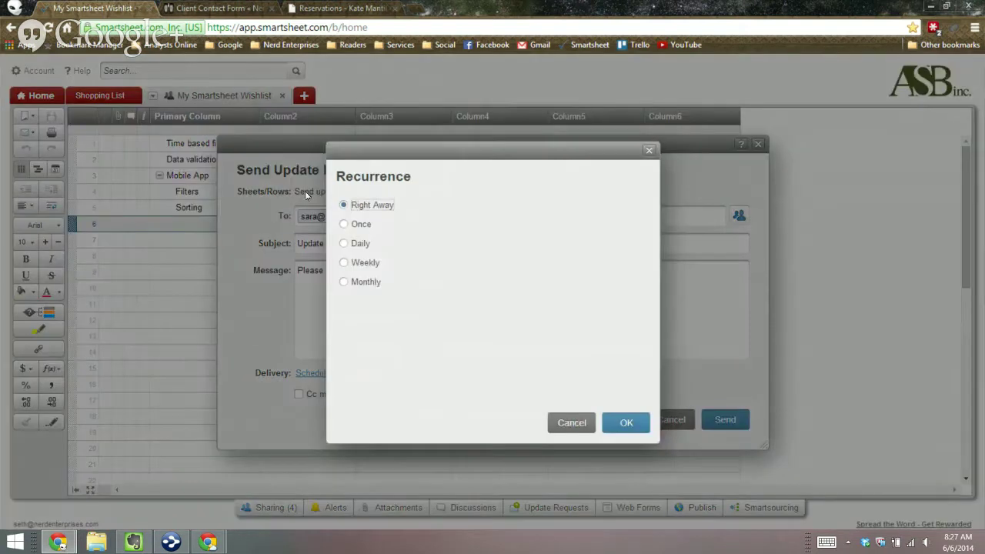
click(344, 243)
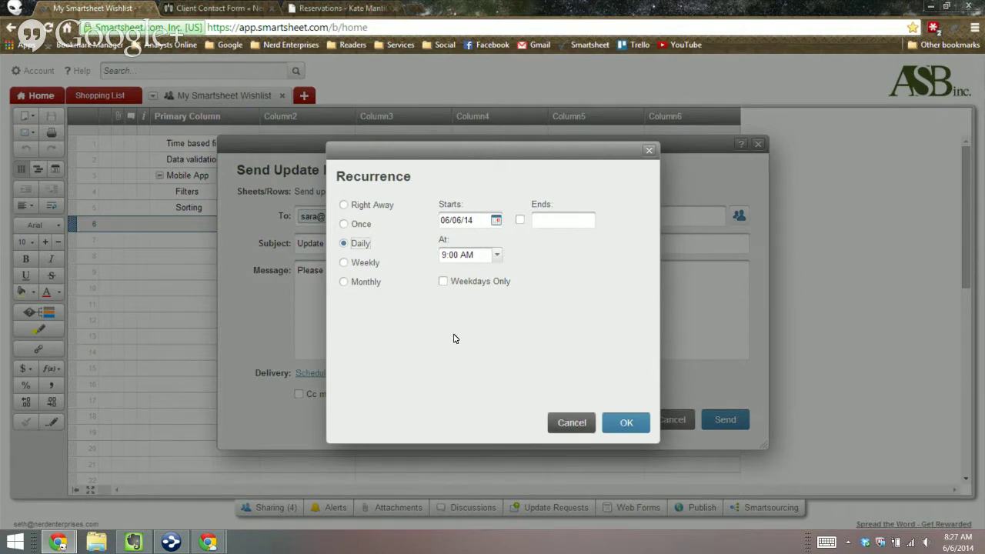
click(572, 422)
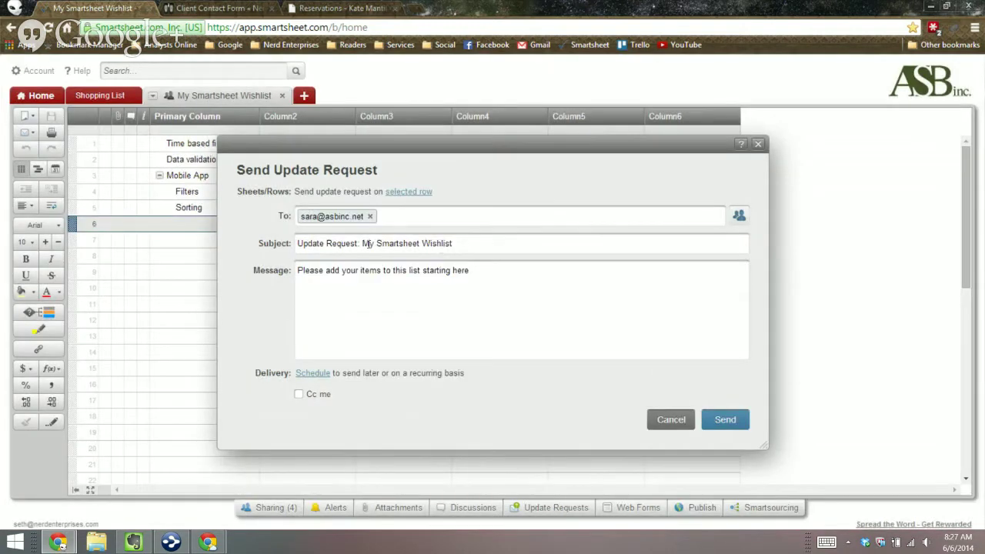
click(725, 419)
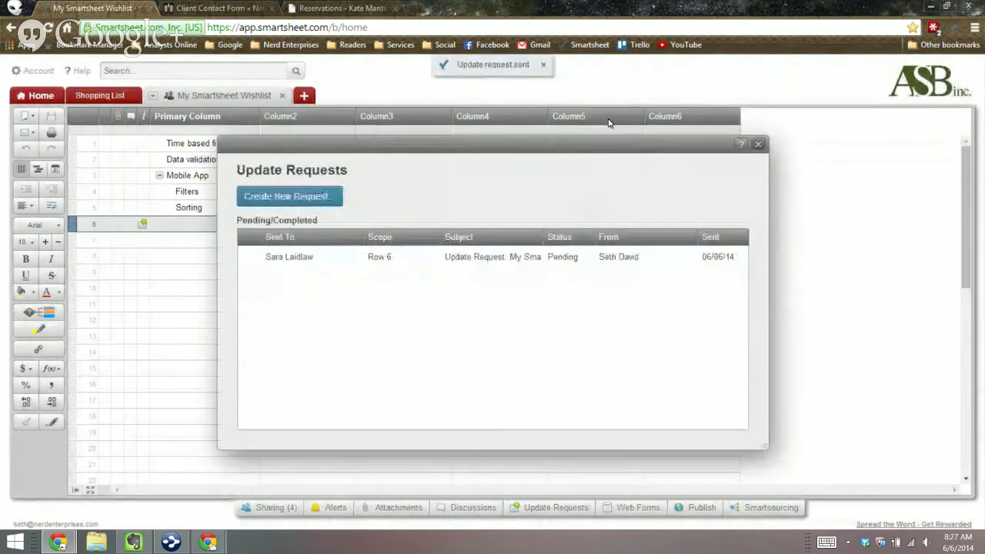
click(611, 121)
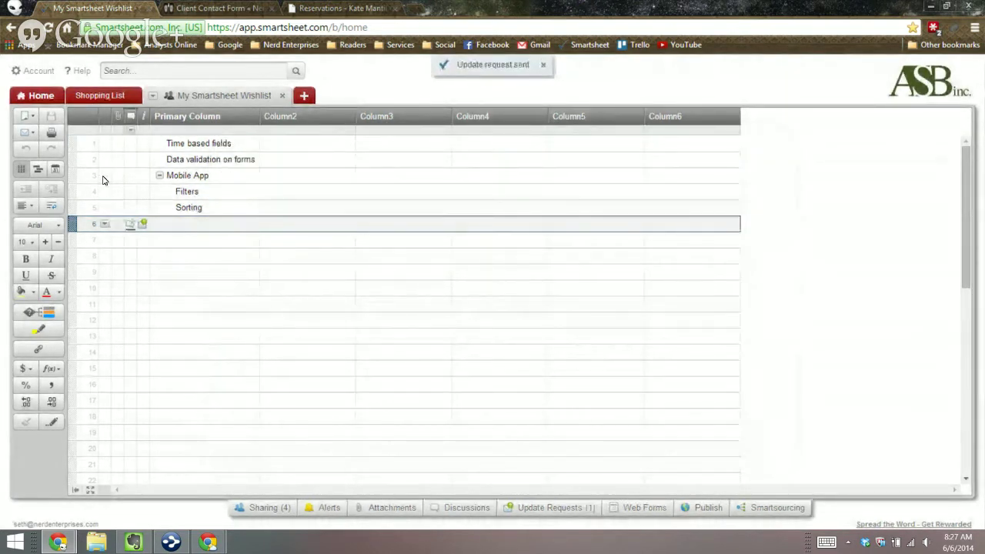
Step: Start a discussion on the Sorting row titled 'Sorting -' and check its attachment sources
key(Up)
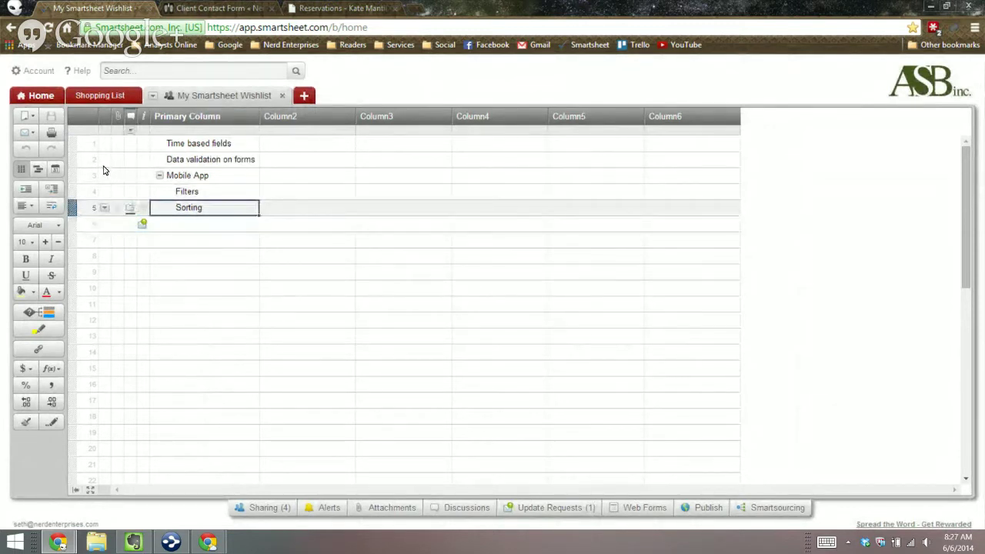
click(130, 207)
text(-)
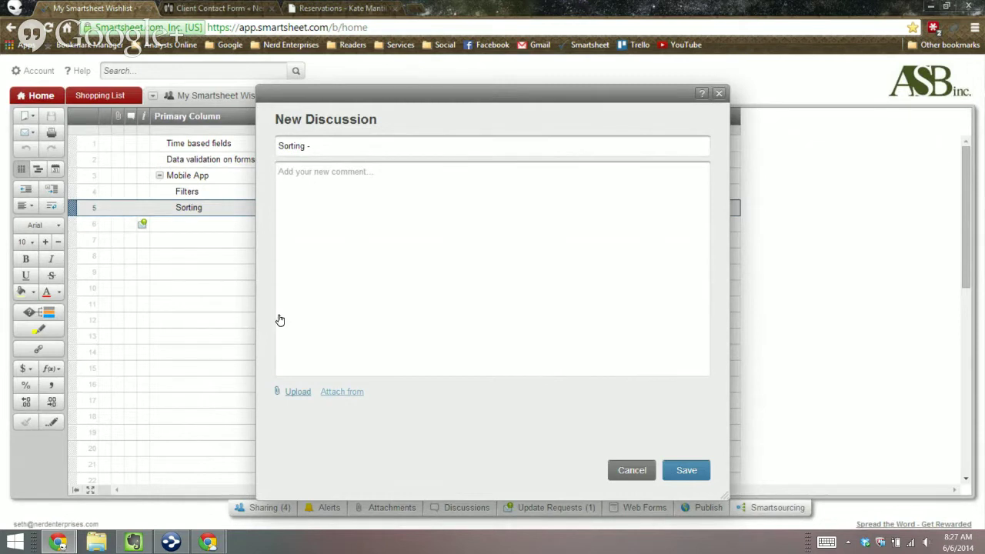
click(341, 392)
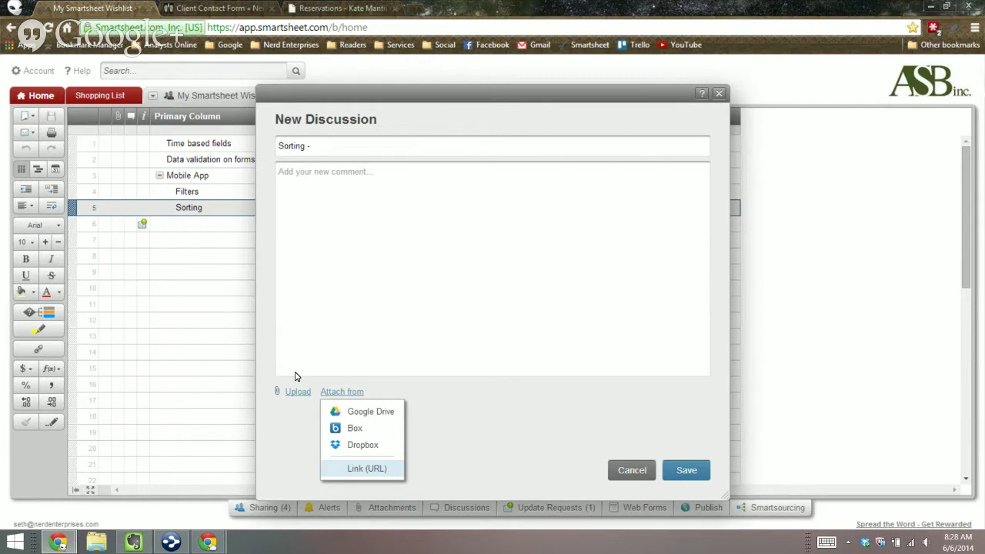
click(369, 164)
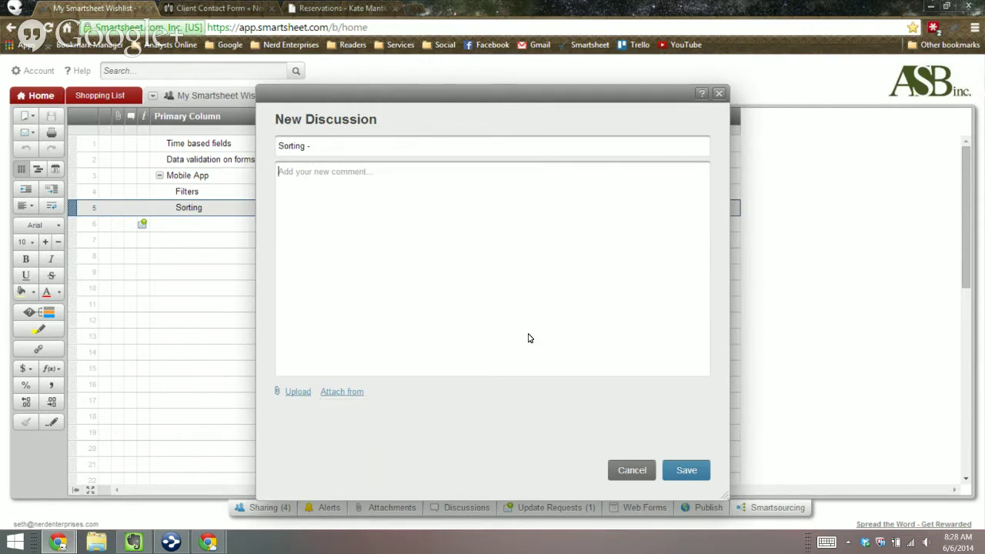
Step: Close the New Discussion window without saving, back to the Wishlist's five feature rows
key(Escape)
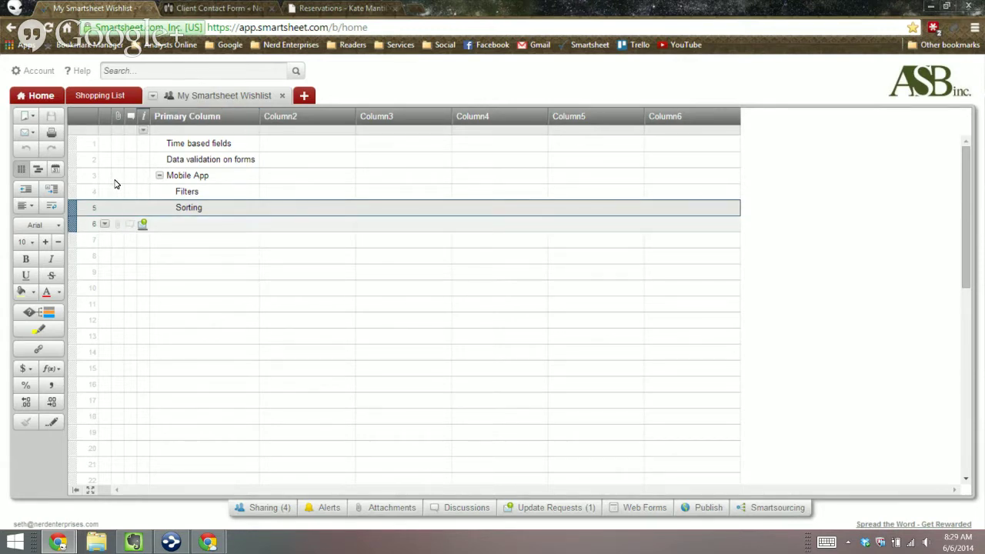
Step: Check the details of row 6's pending update request, then close the request dialog
click(142, 223)
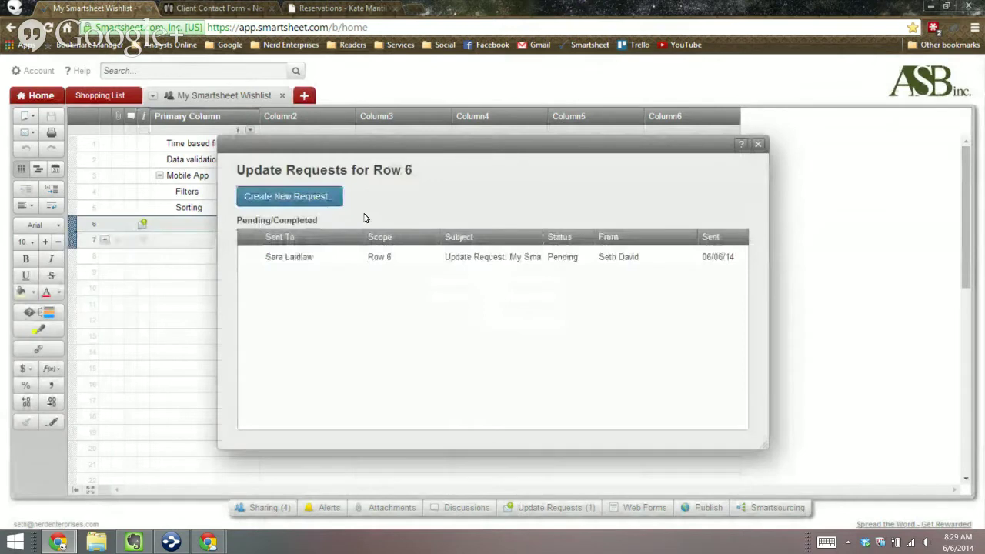
click(632, 257)
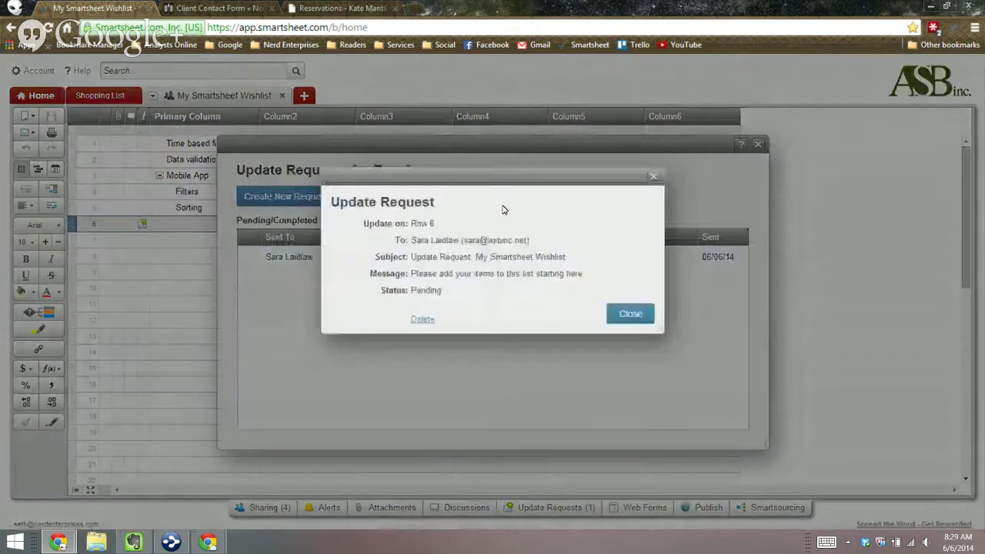
click(522, 141)
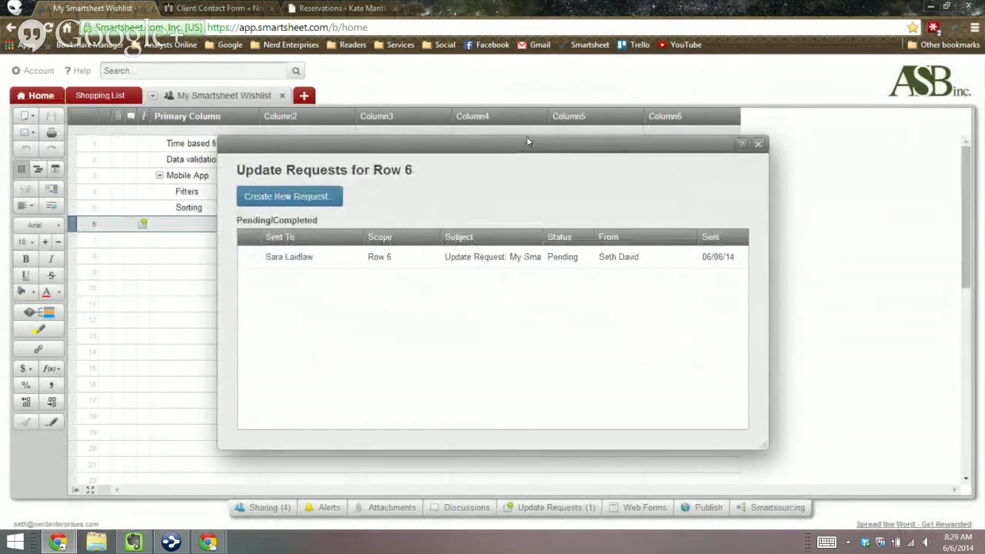
click(609, 119)
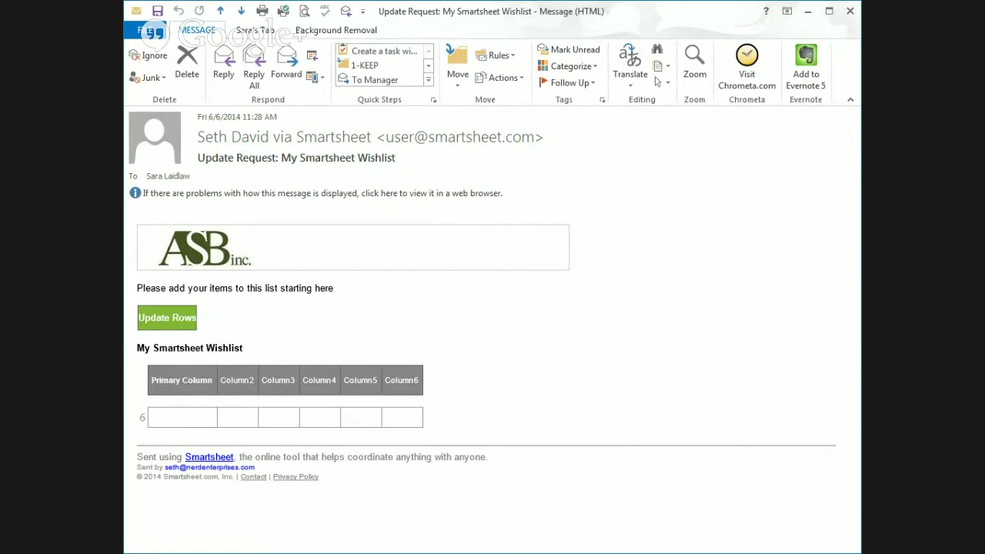
Step: Follow the email's Update Rows link to the row update form, then close the Outlook message
click(175, 325)
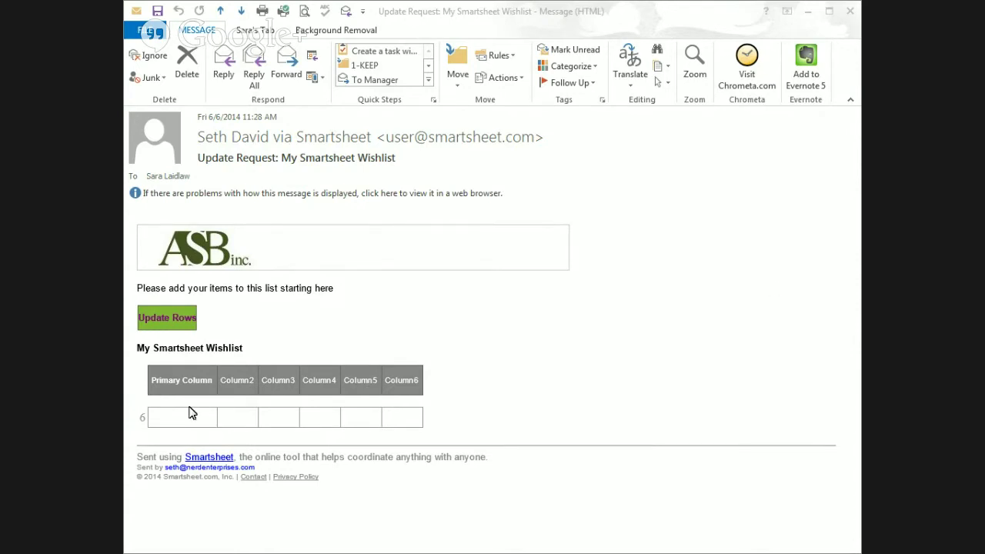
click(854, 14)
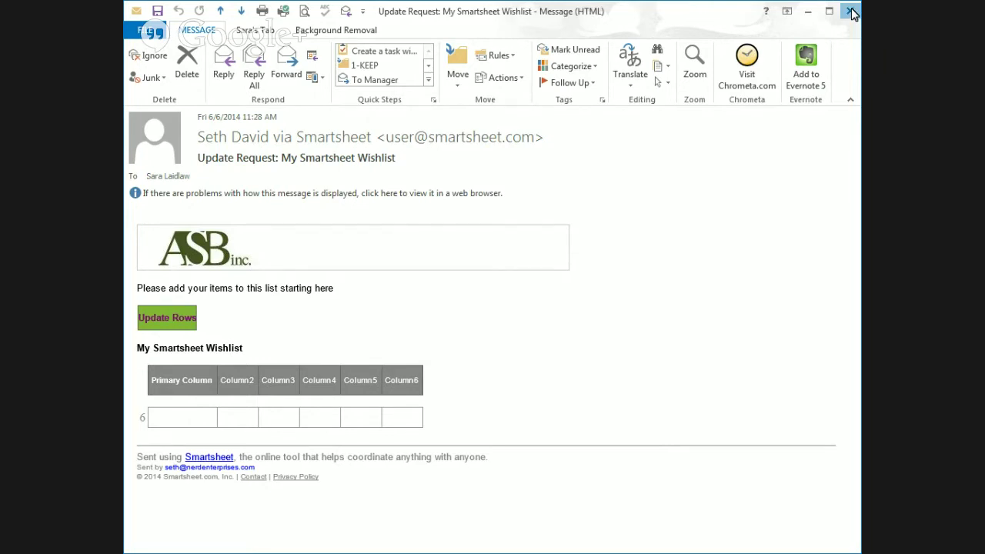
click(851, 12)
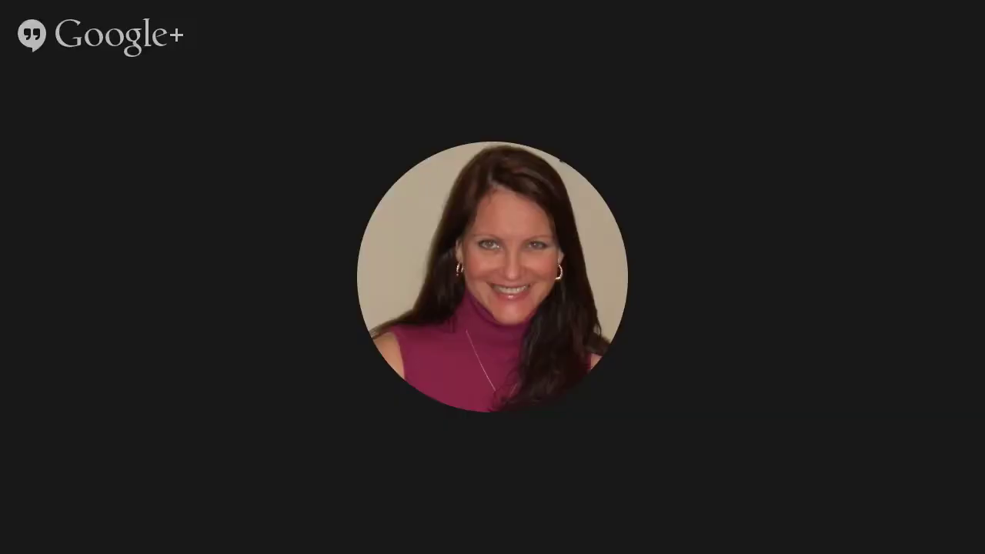
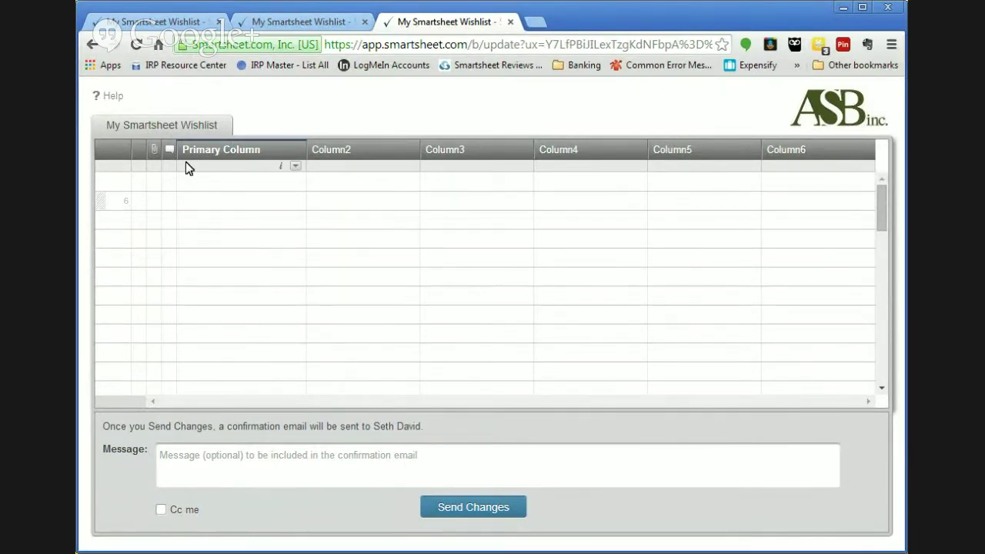
Step: Enter 'test me' and 'OK' in row 6 of the update form and send the changes
click(190, 205)
text(test )
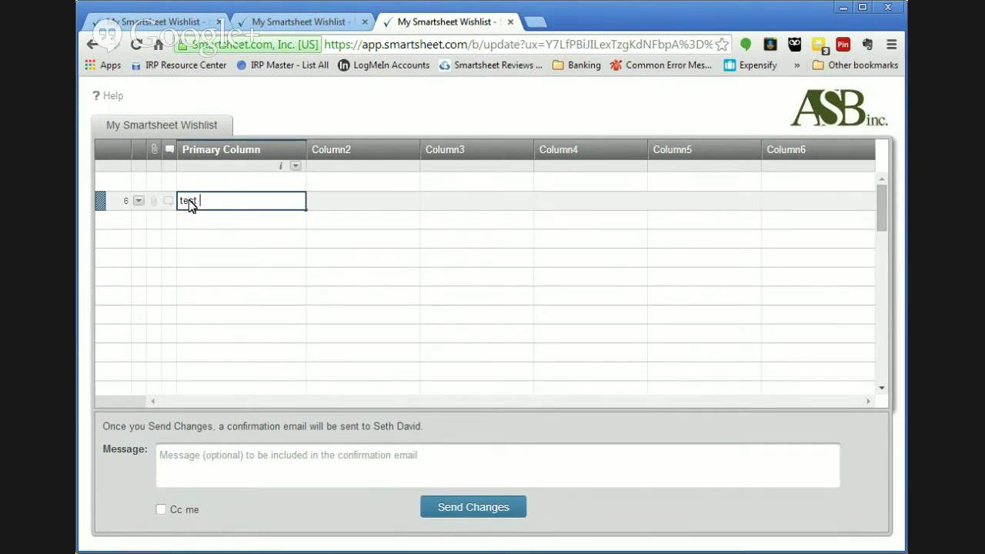
text(mne)
key(Tab)
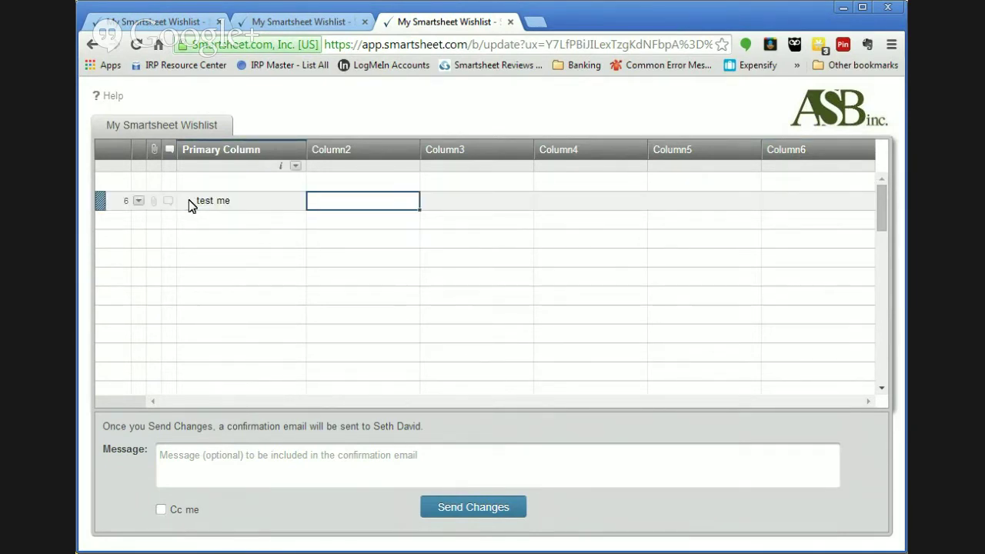
text(OK)
key(Tab)
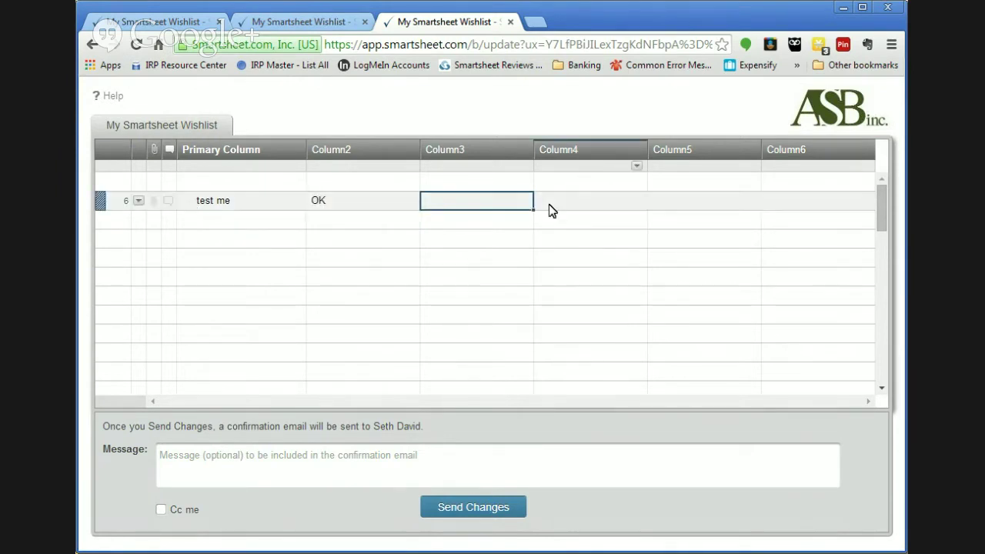
click(470, 510)
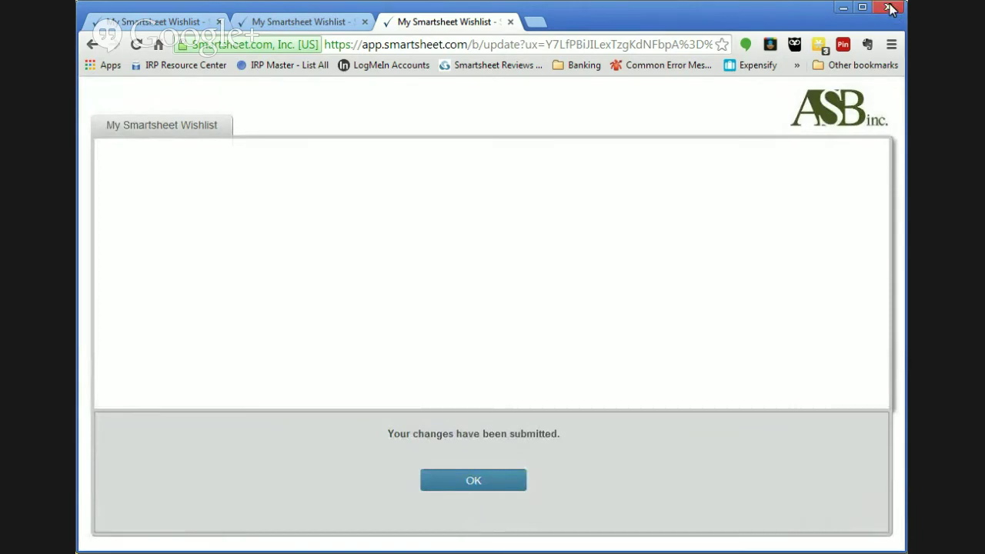
click(474, 482)
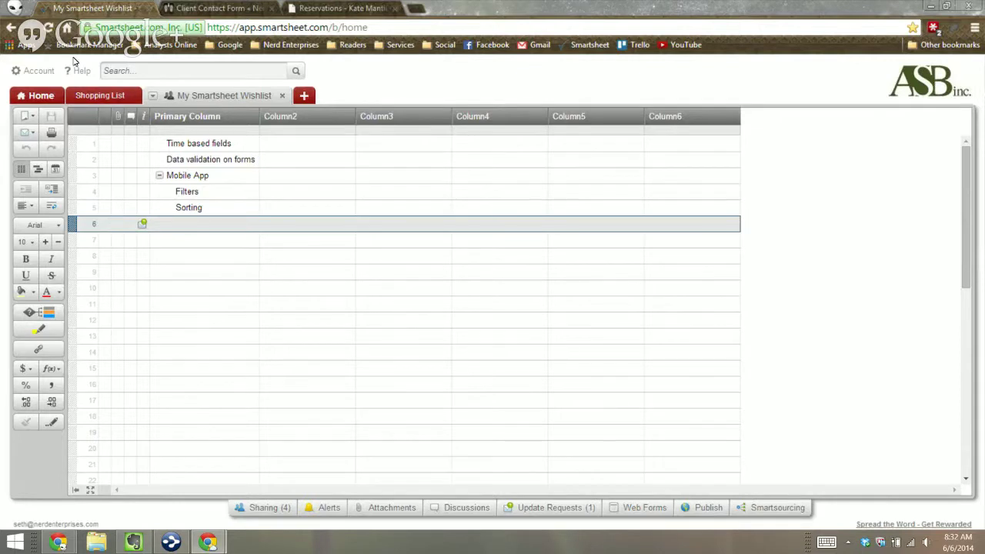
Step: Refresh the Wishlist sheet and rename the primary column to 'Item Wished For'
click(153, 96)
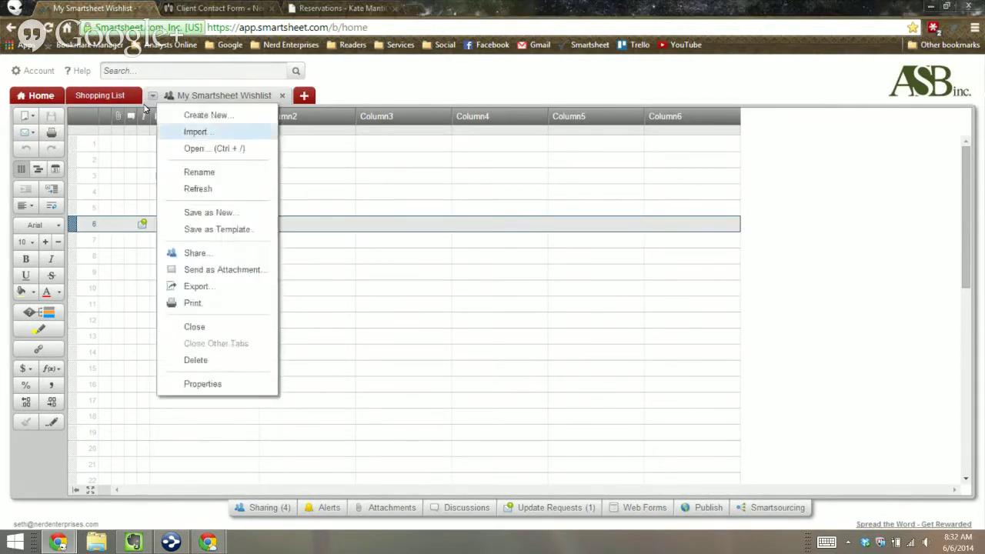
click(193, 189)
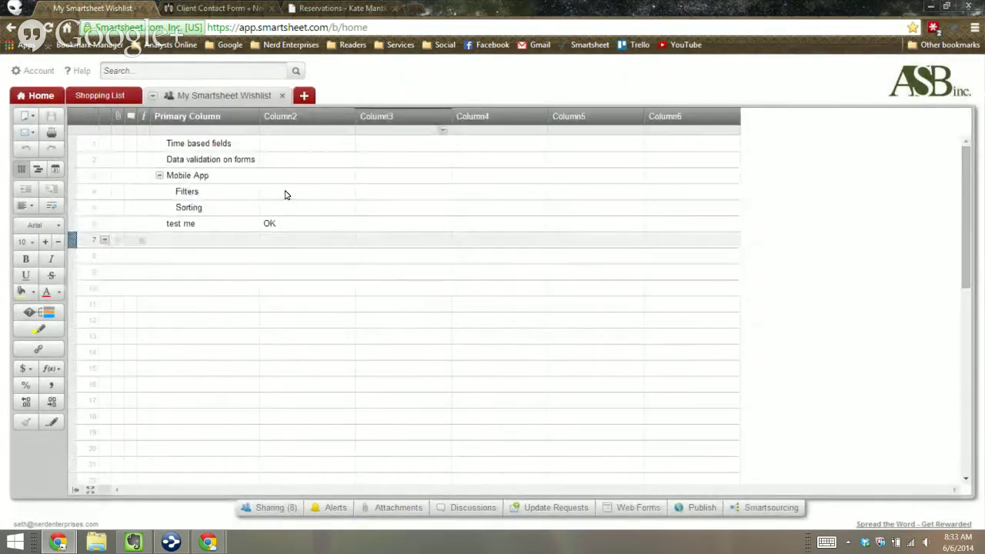
click(189, 115)
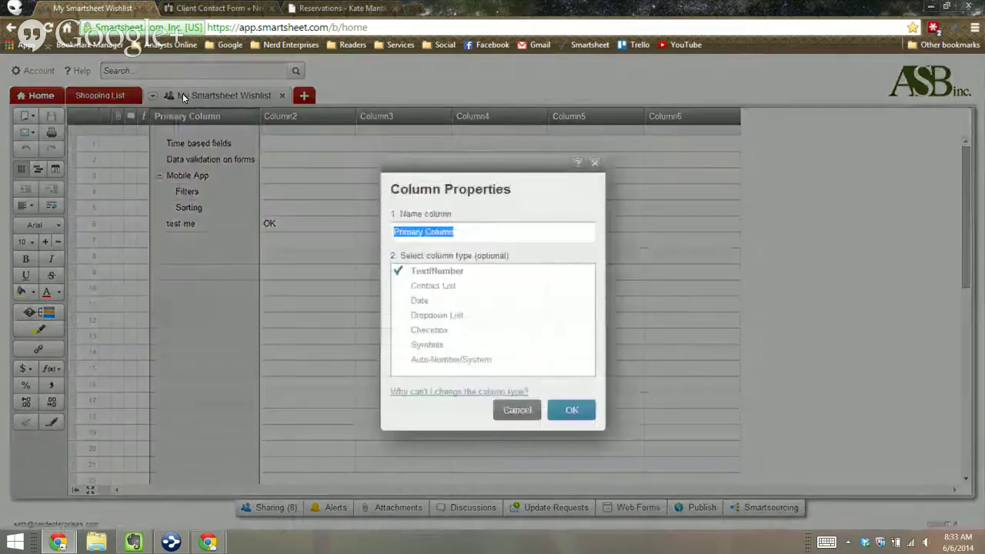
text(Item Wi)
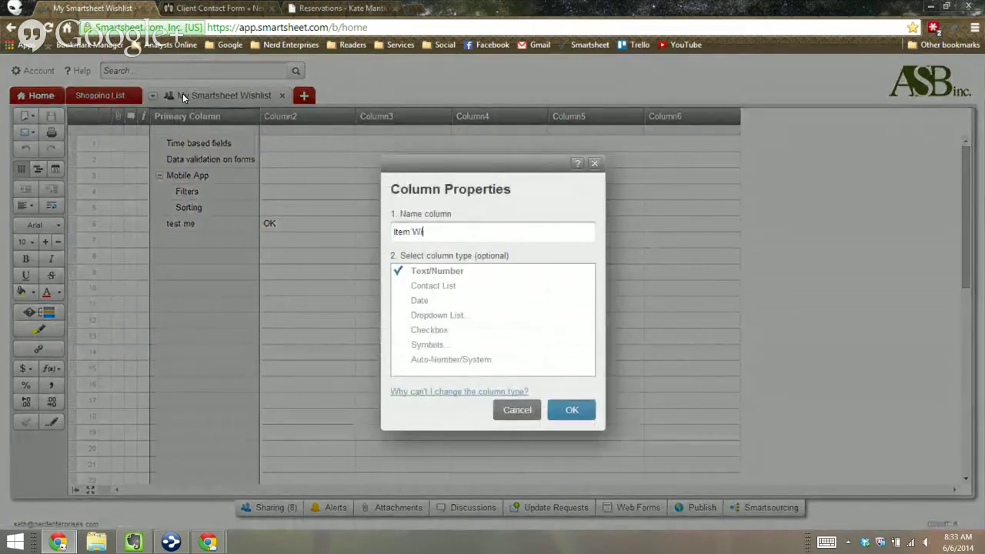
text(shed For)
key(Return)
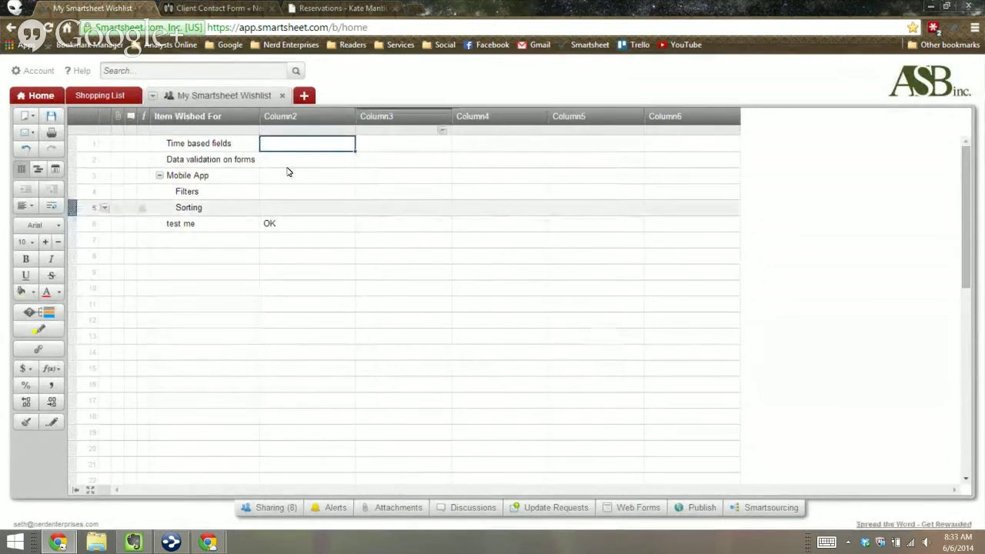
Step: Rename Column2 to 'Comments'
double_click(288, 116)
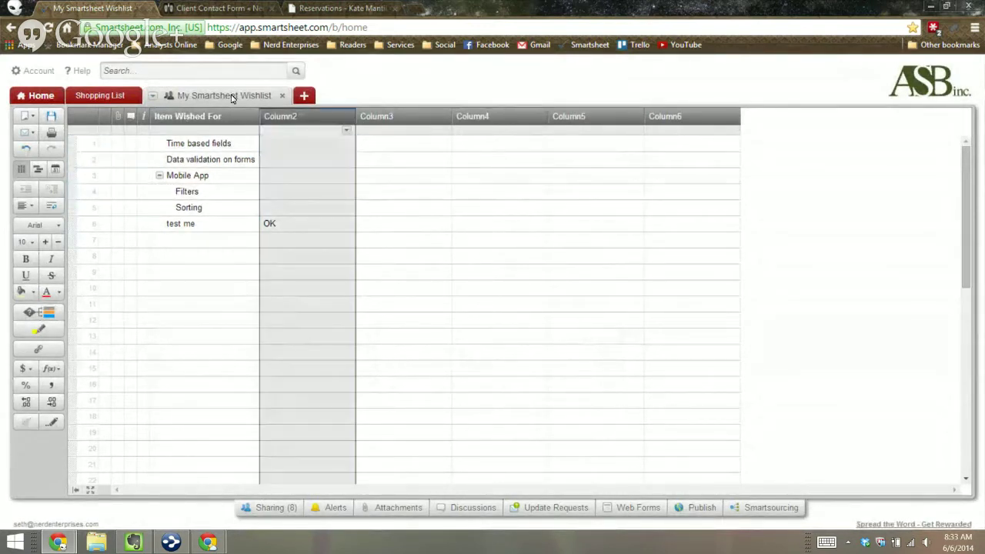
text(Commen)
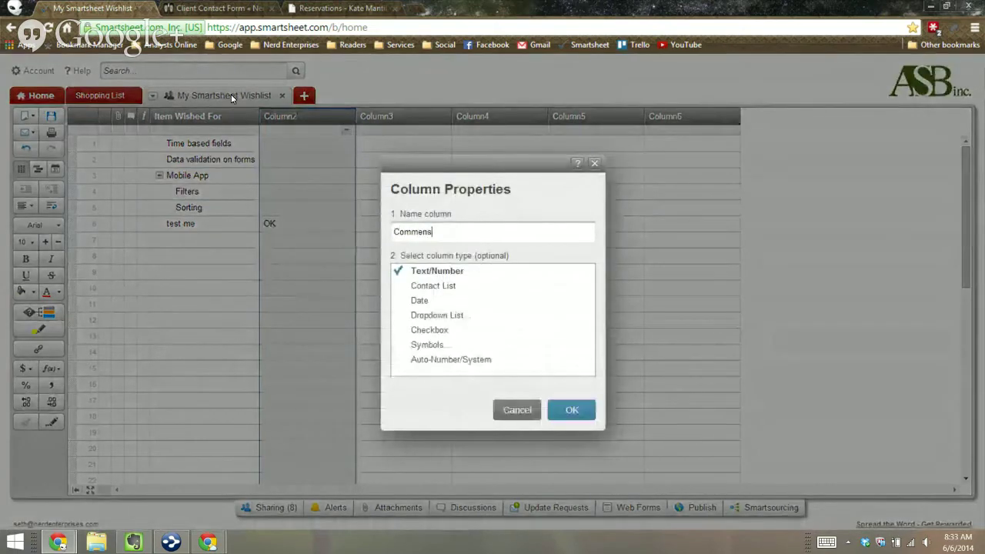
text(ts)
key(Return)
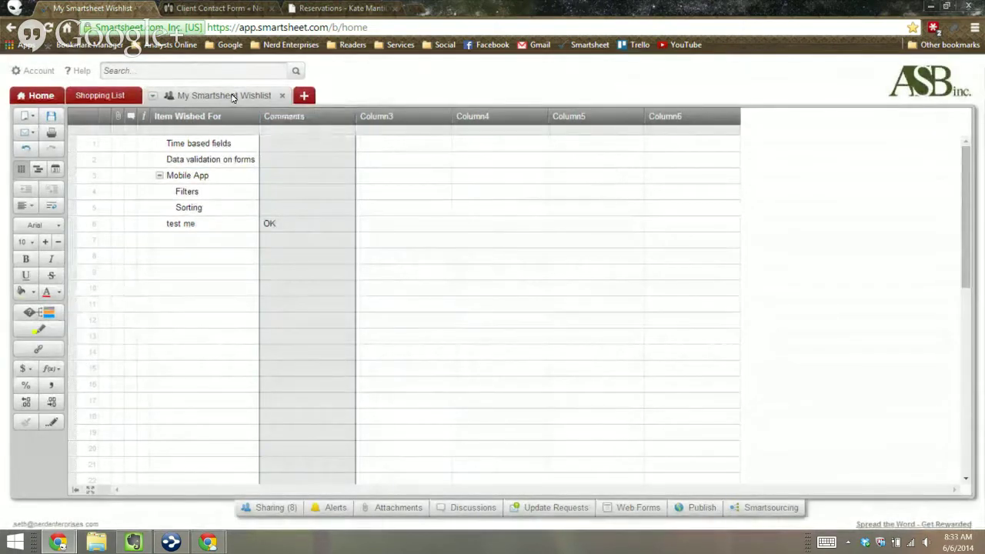
double_click(377, 116)
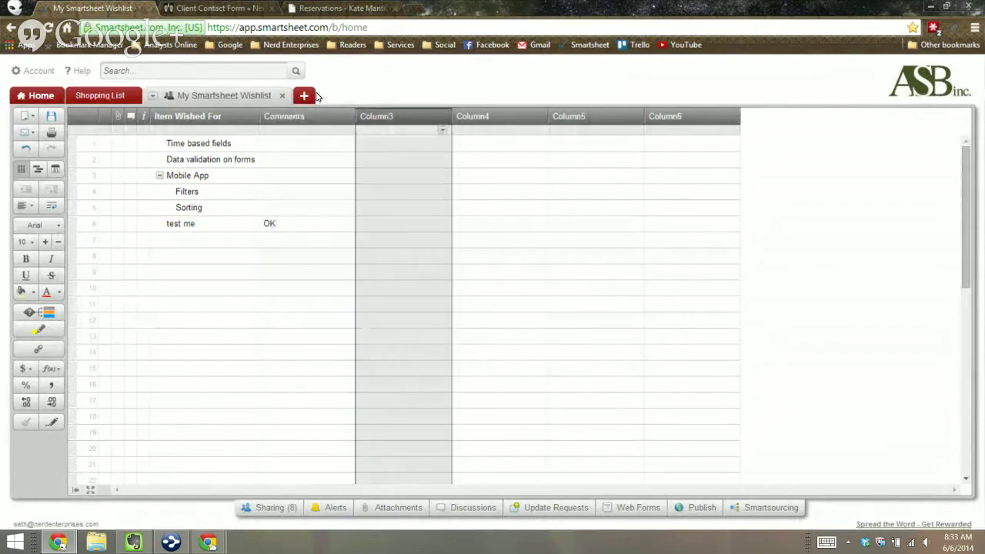
Step: Make Column3 a system-generated Created (Date) column
click(453, 359)
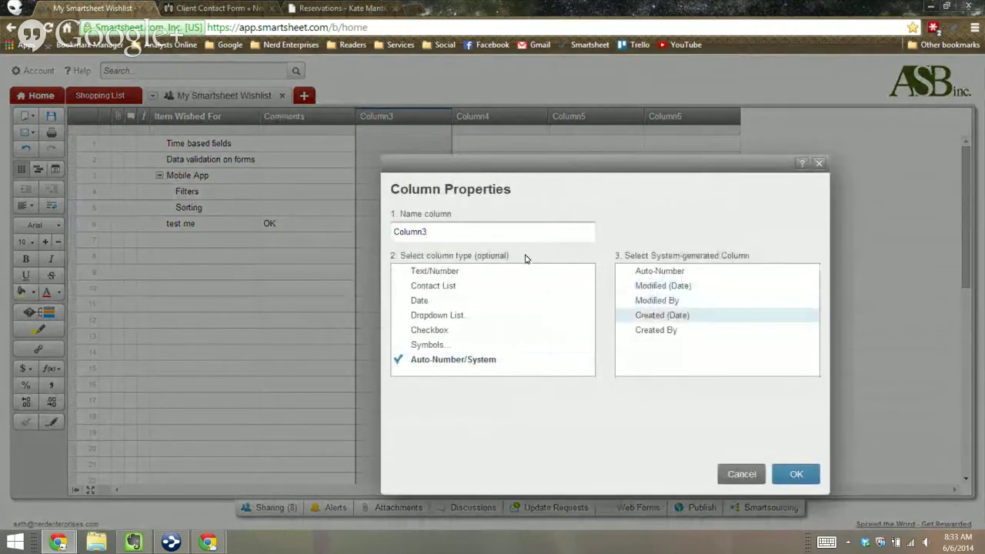
click(660, 315)
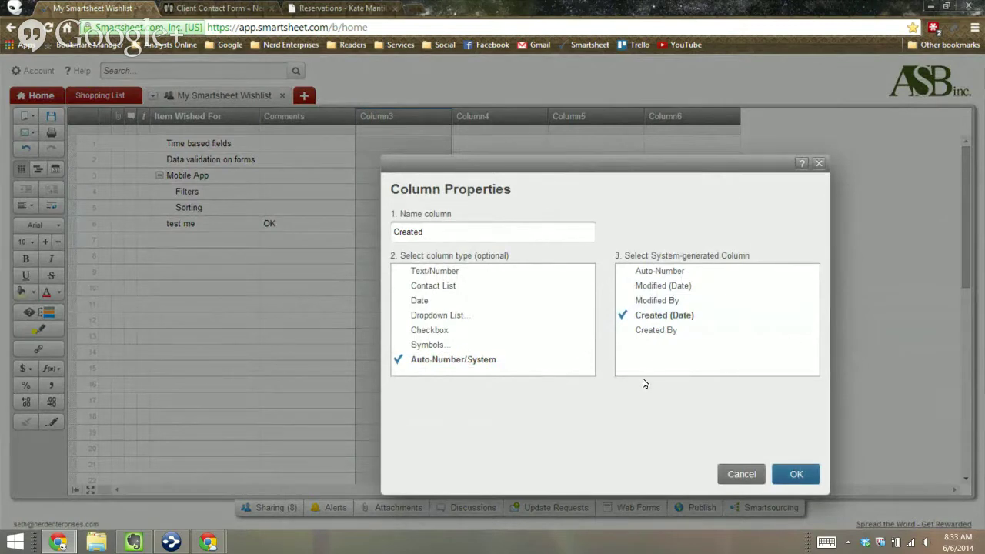
key(Return)
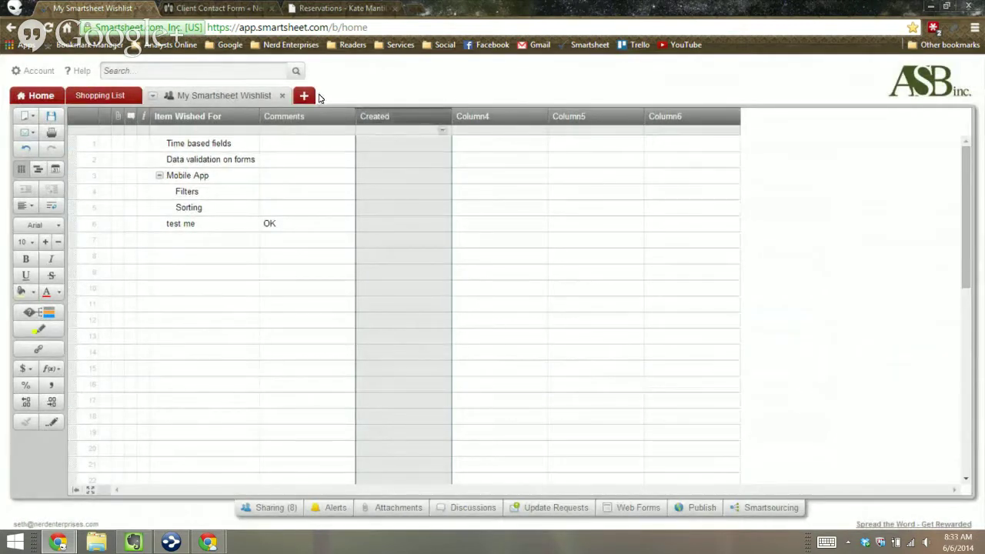
click(401, 143)
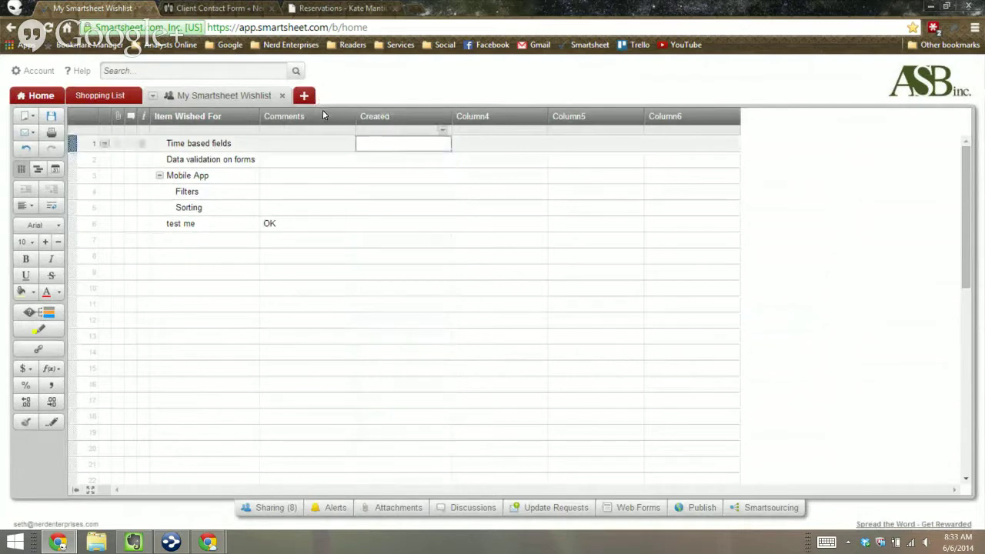
Step: Make Column4 a system-generated Modified (Date) column and save the sheet
double_click(498, 116)
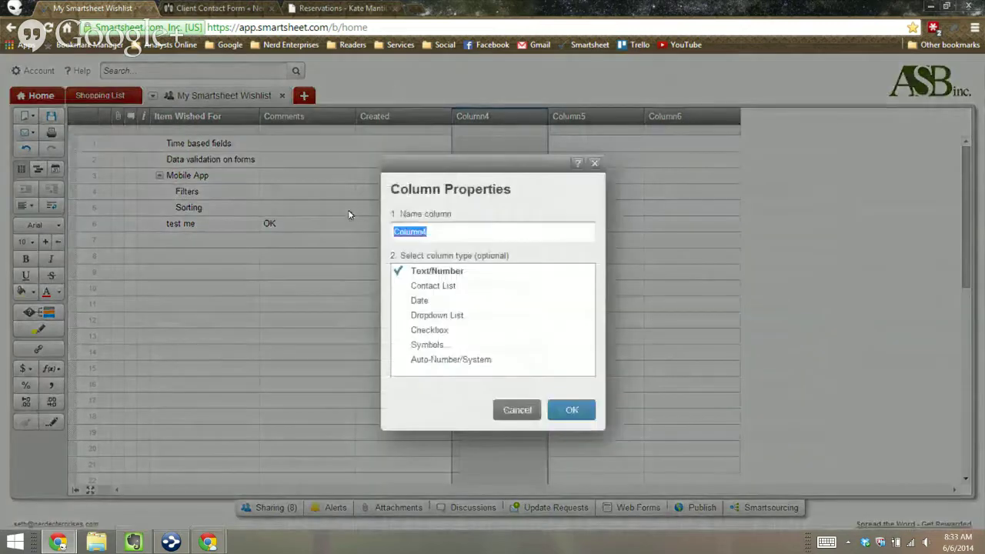
click(438, 360)
click(665, 286)
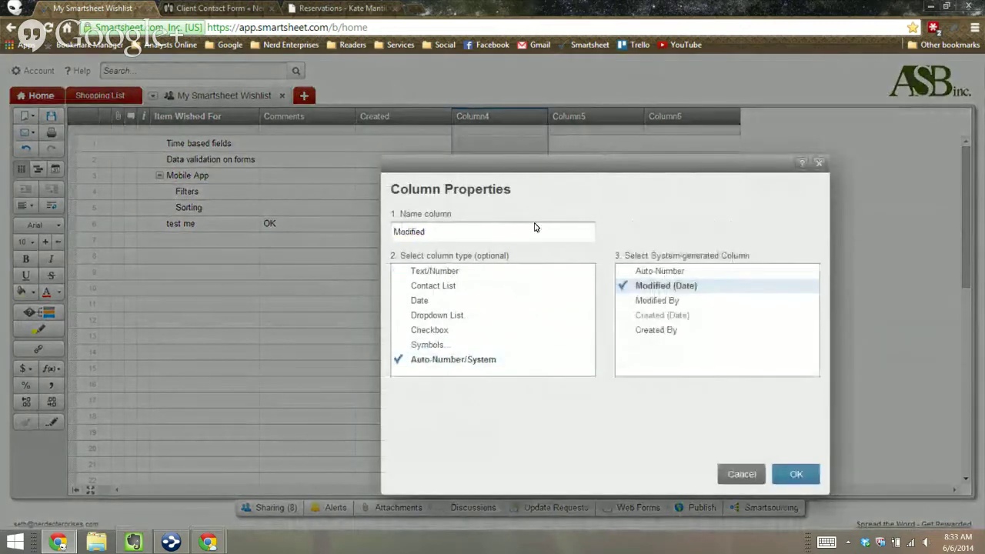
key(Return)
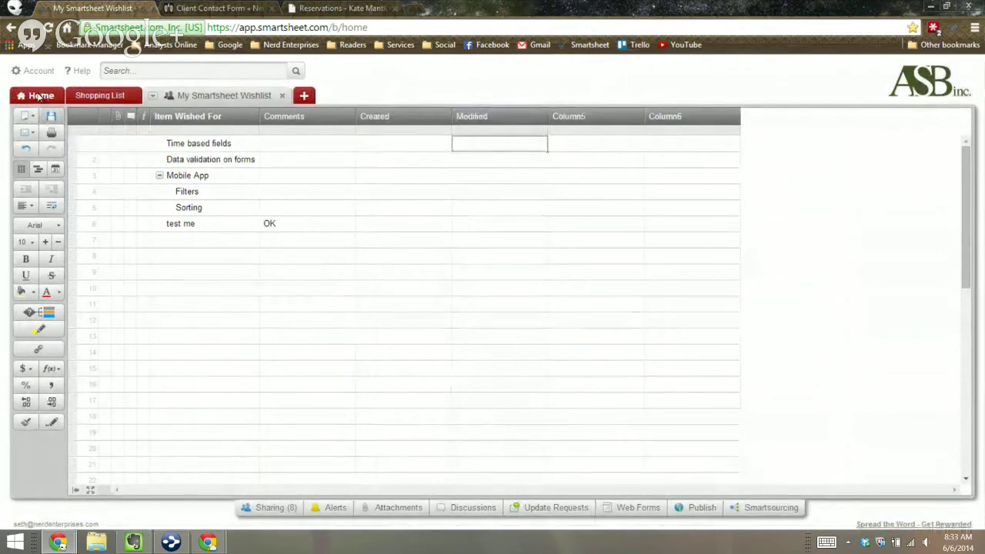
click(50, 115)
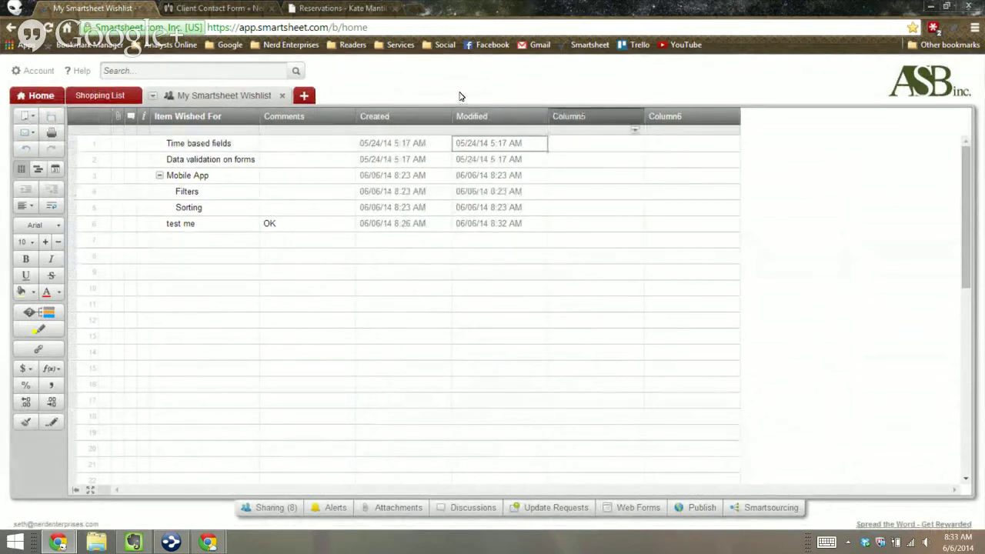
double_click(573, 115)
click(517, 409)
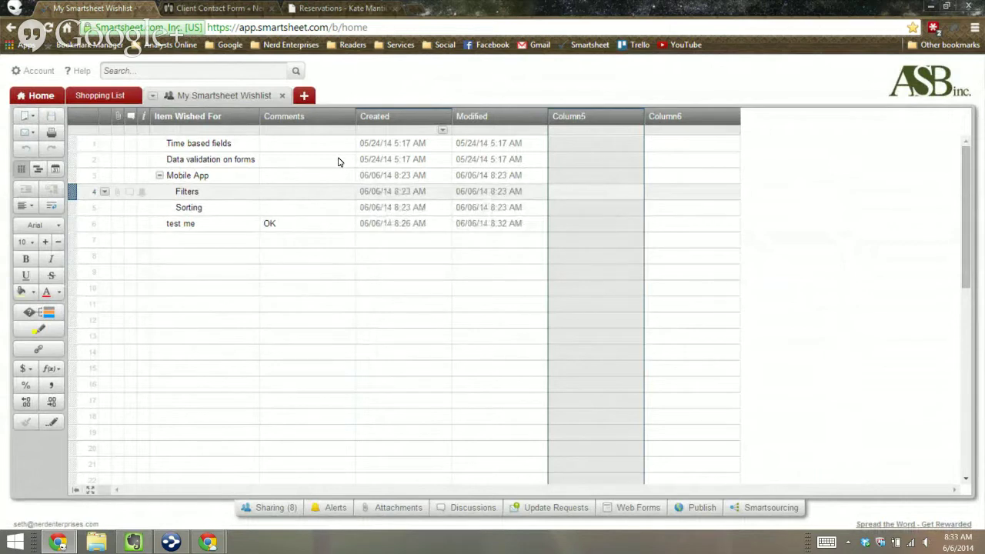
right_click(428, 195)
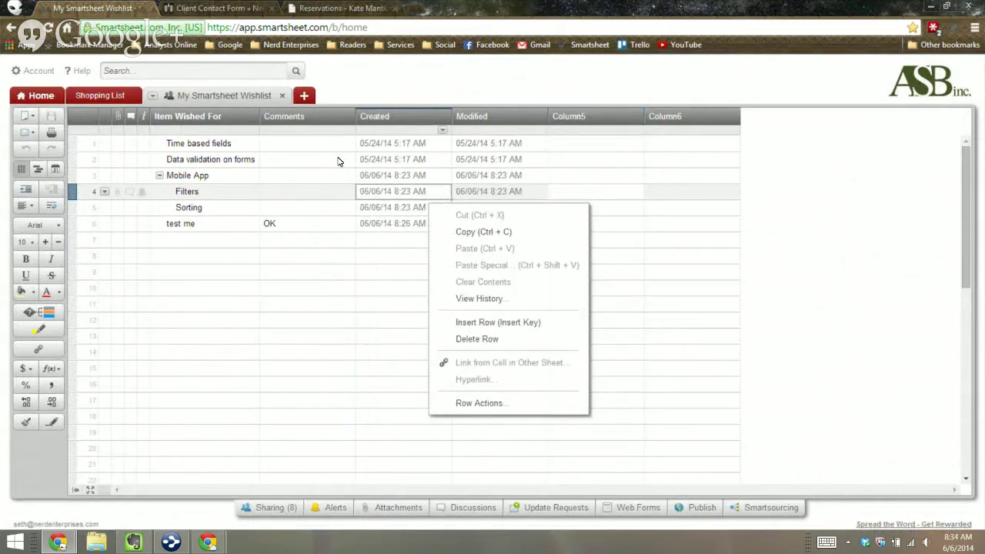
click(478, 298)
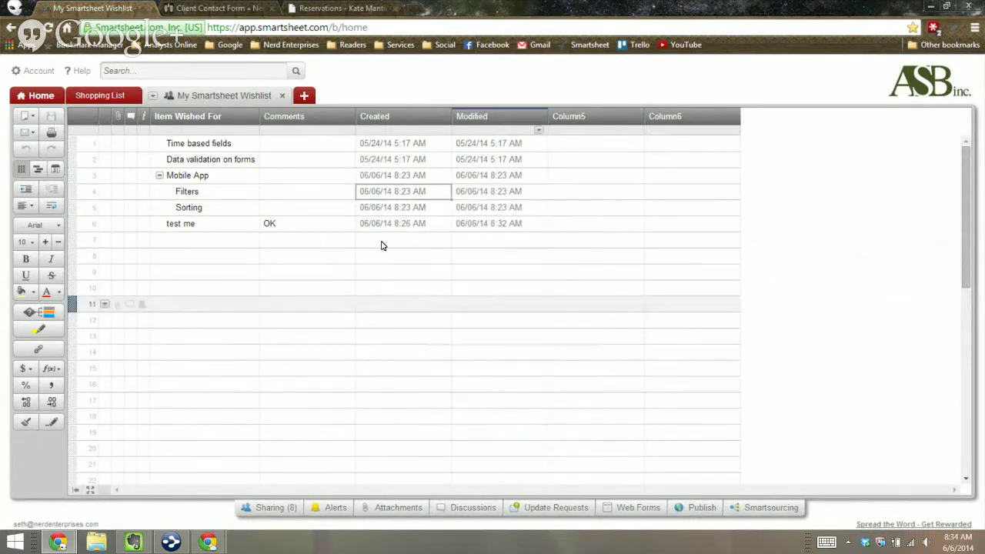
click(643, 173)
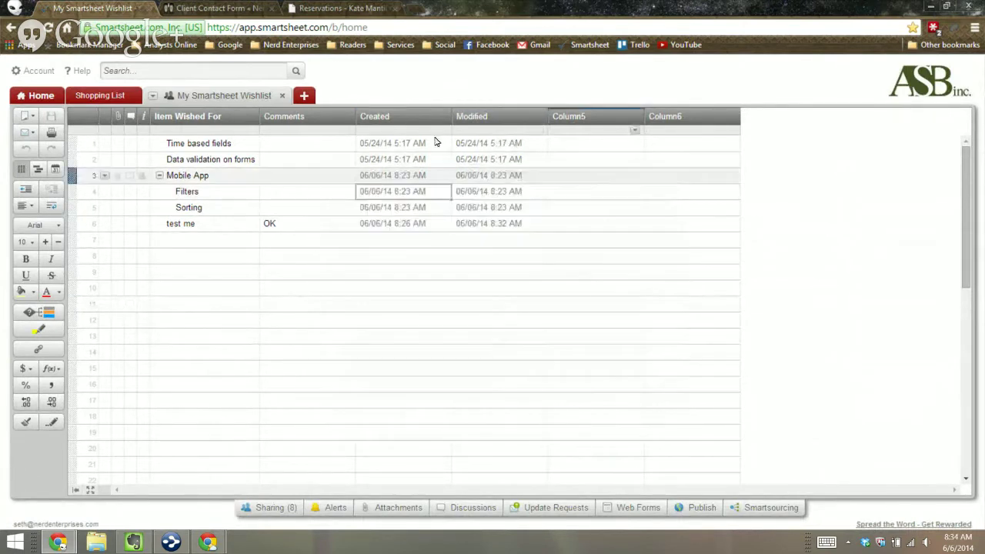
right_click(194, 228)
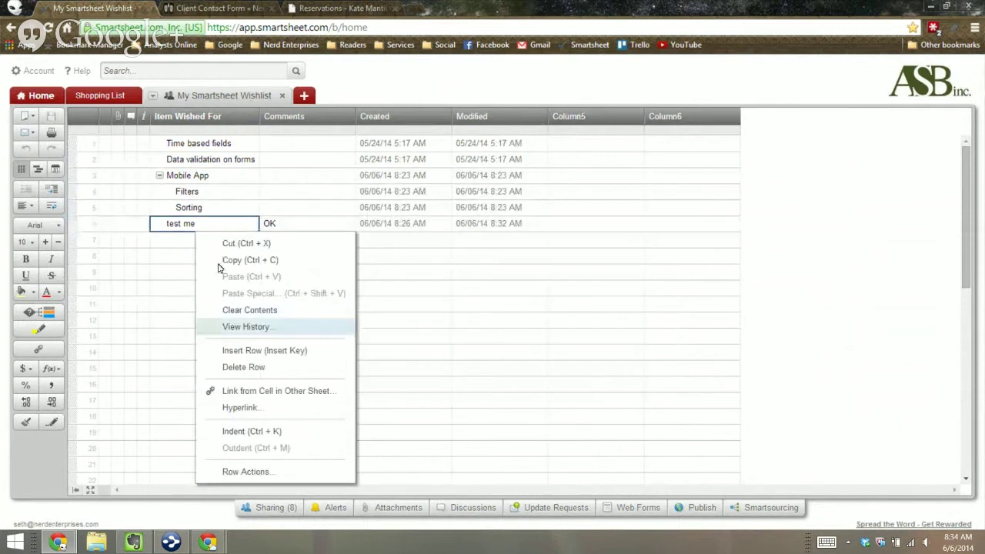
click(239, 326)
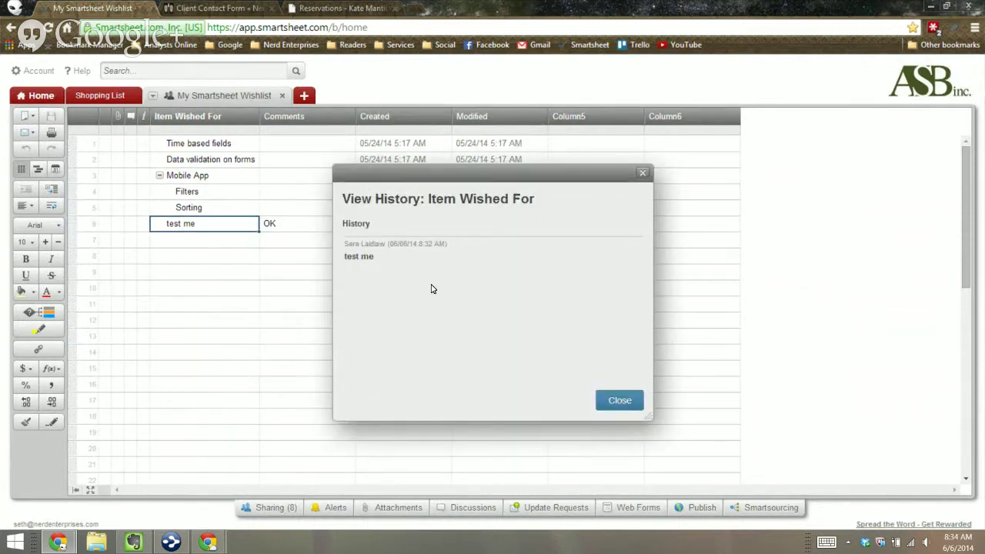
key(Escape)
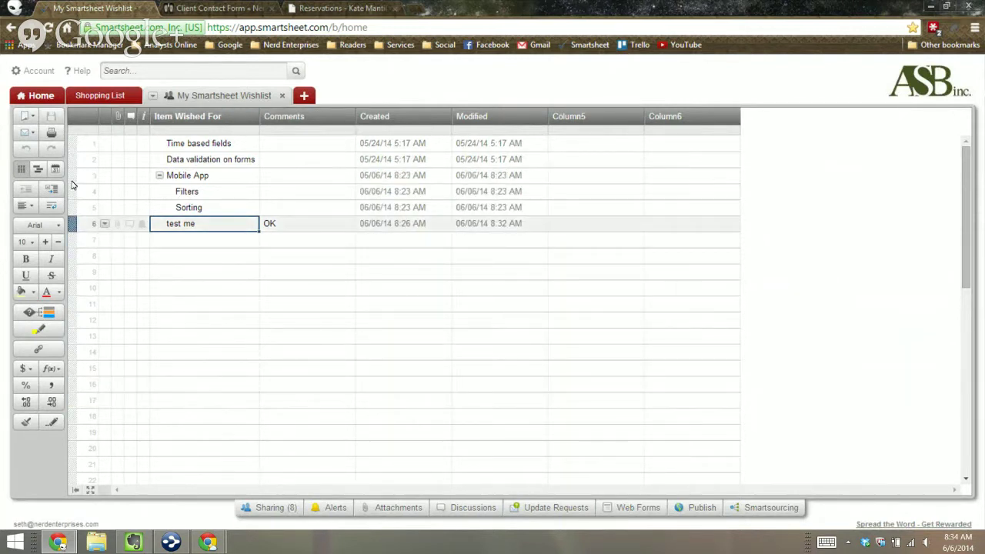
Step: Clear row 6's 'test me' and 'OK' entries and save the sheet
click(71, 224)
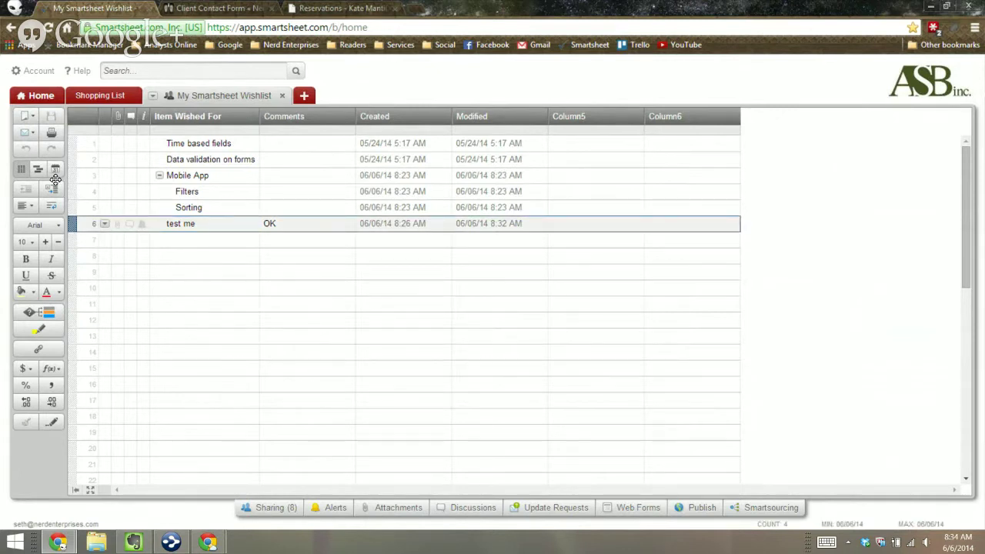
key(Delete)
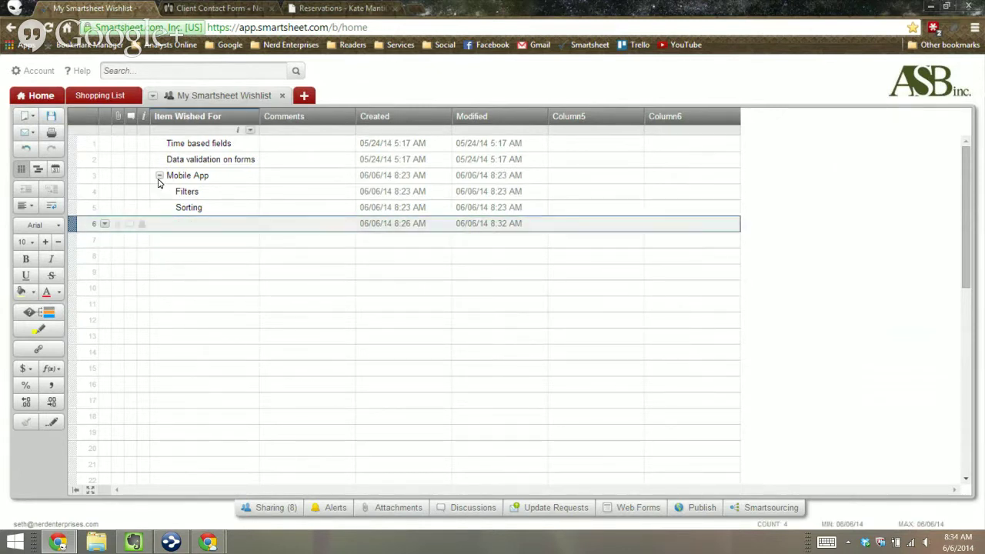
key(Right)
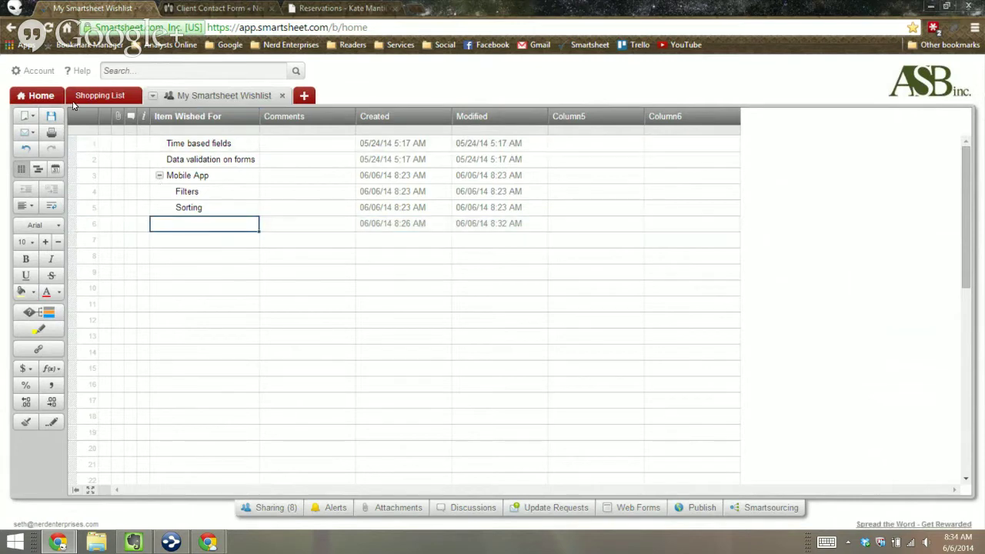
click(50, 115)
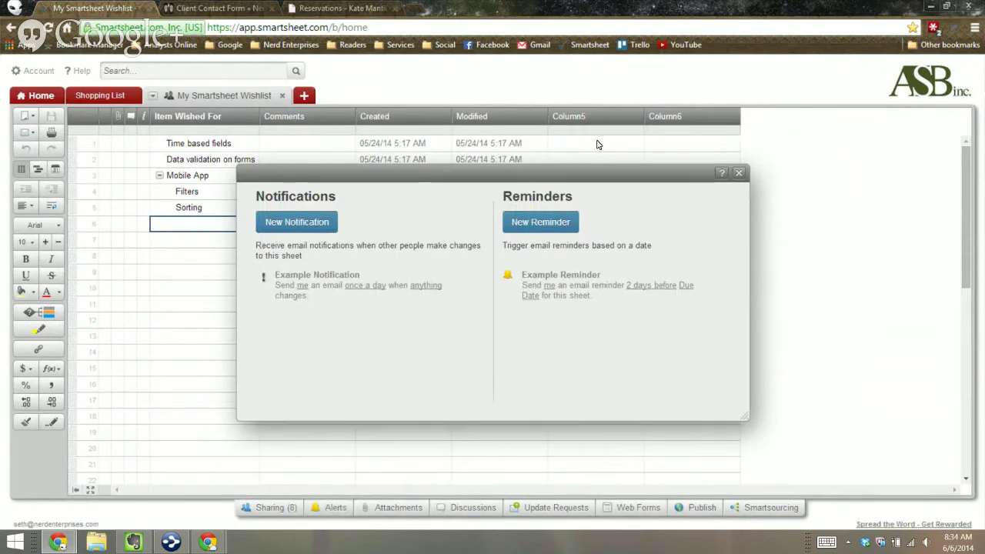
Step: Add a notification emailing all Shared Users when Anything changes in the sheet
click(739, 173)
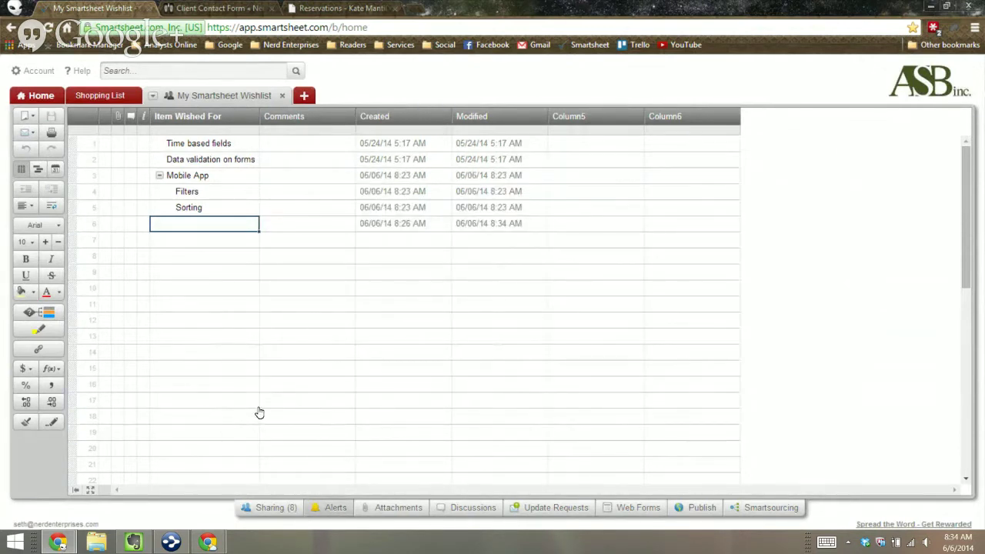
click(331, 507)
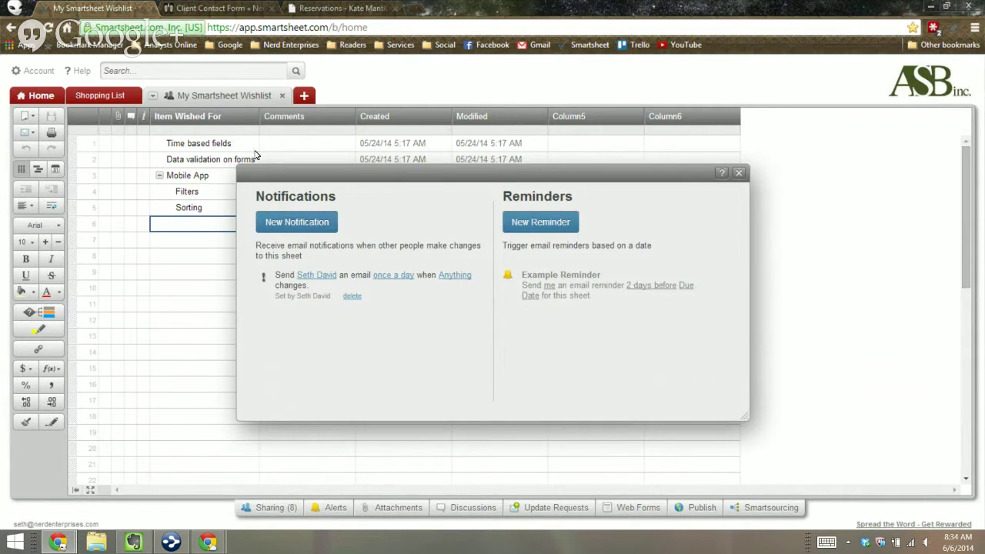
click(260, 223)
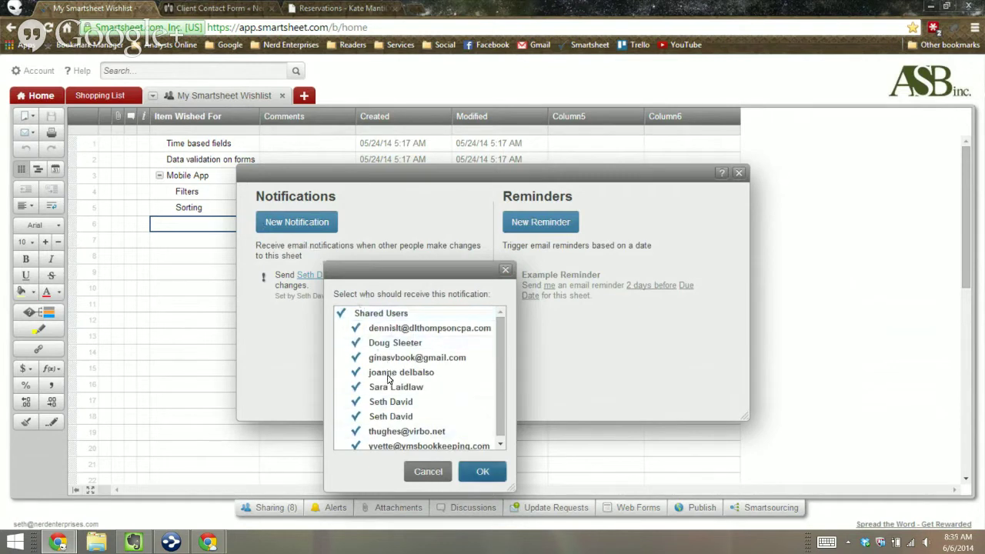
click(483, 472)
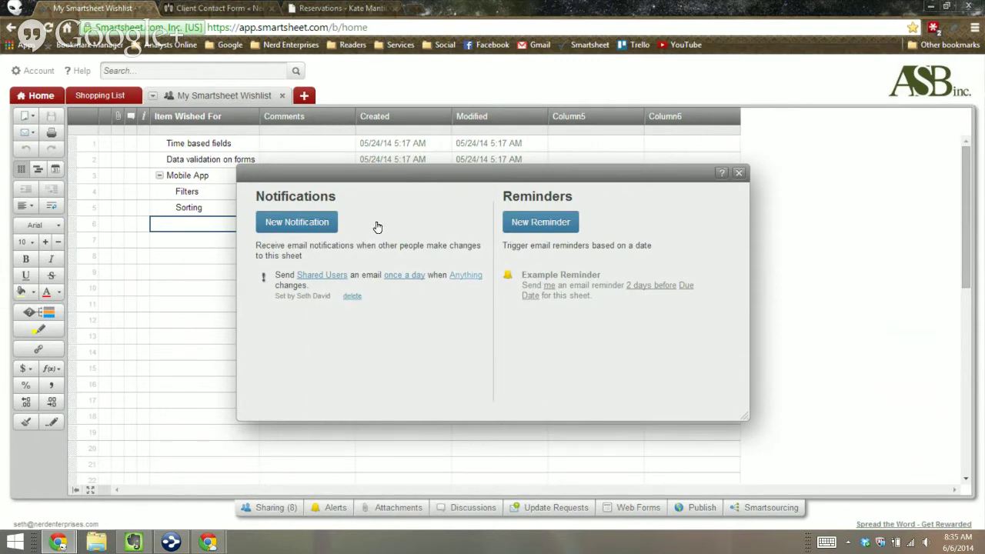
click(466, 275)
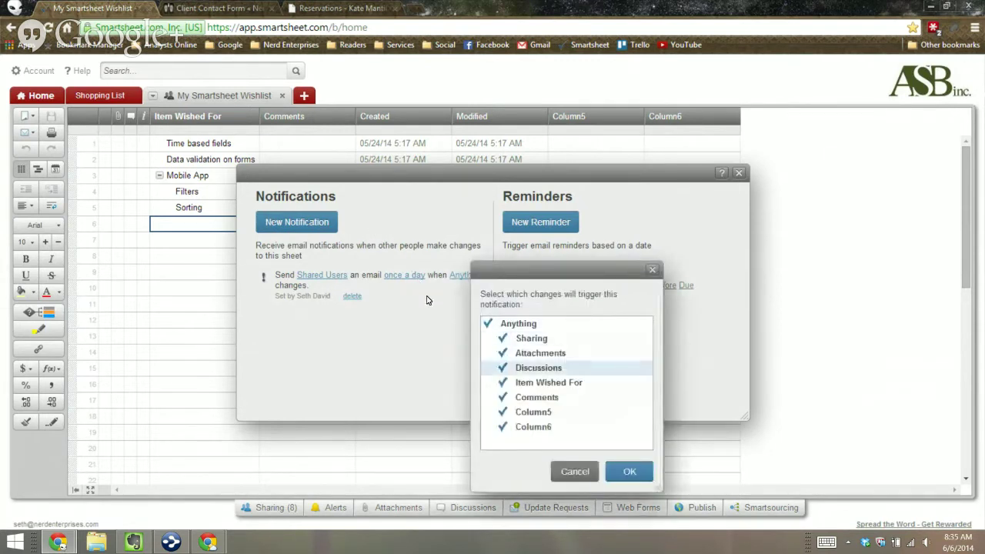
click(461, 382)
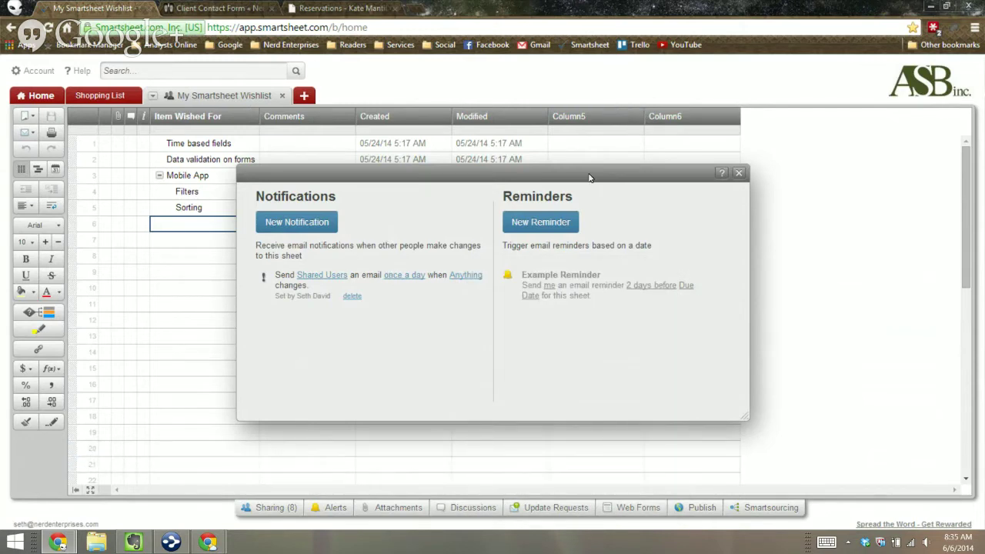
click(739, 173)
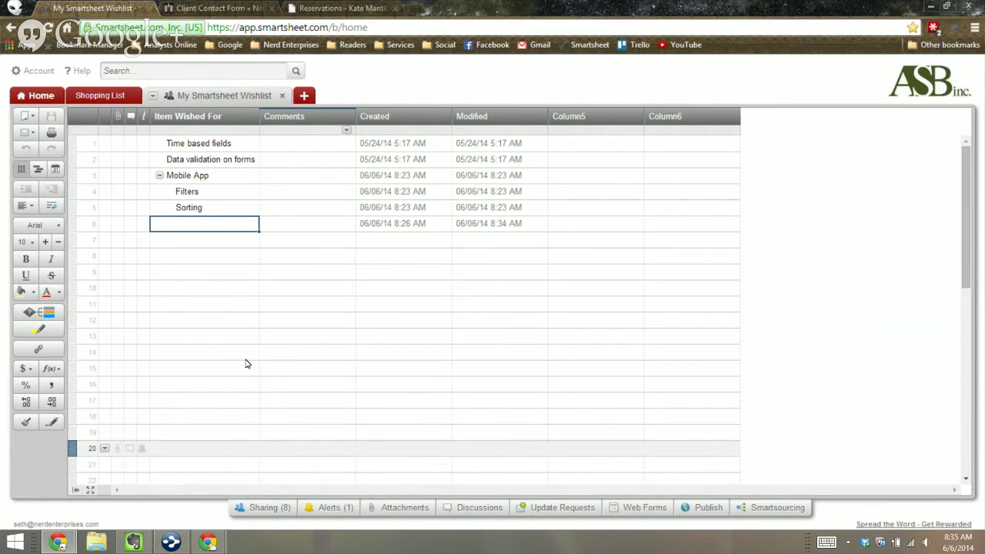
click(307, 449)
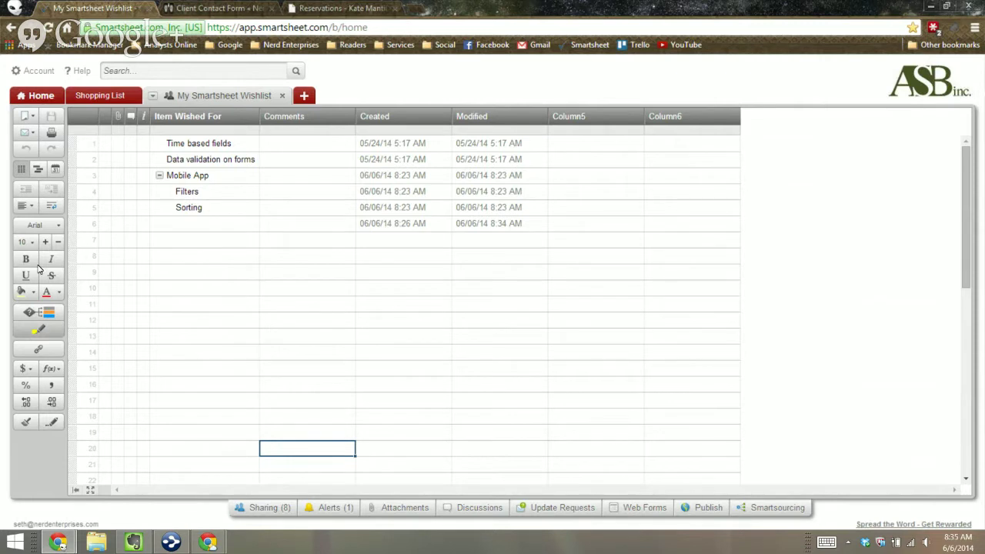
Step: Turn Highlight Changes on for changes made in the last Day
click(29, 312)
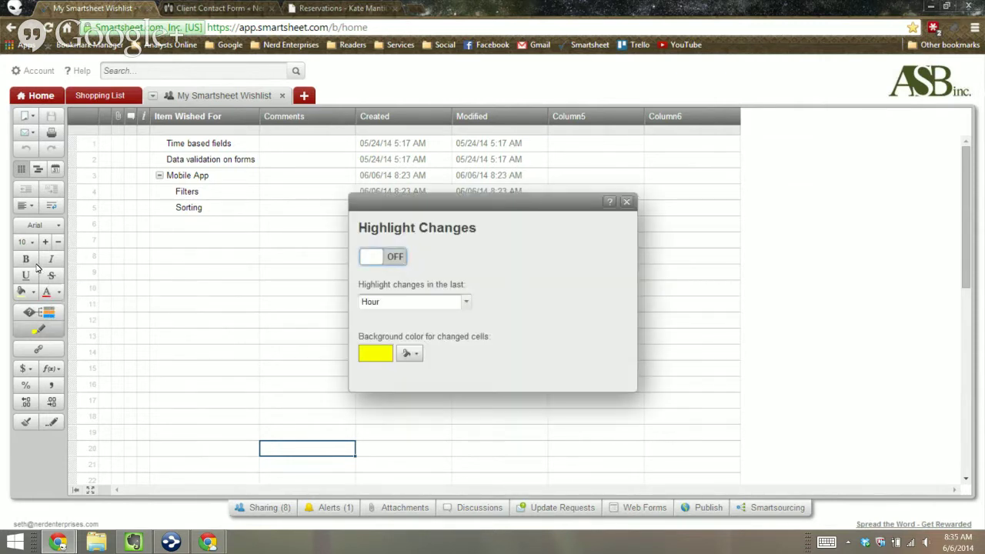
click(382, 256)
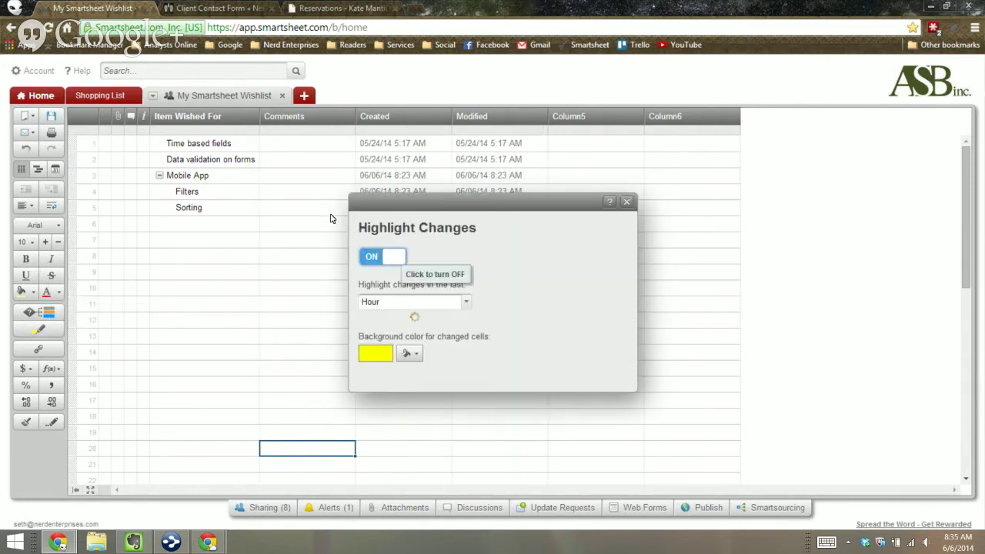
click(466, 301)
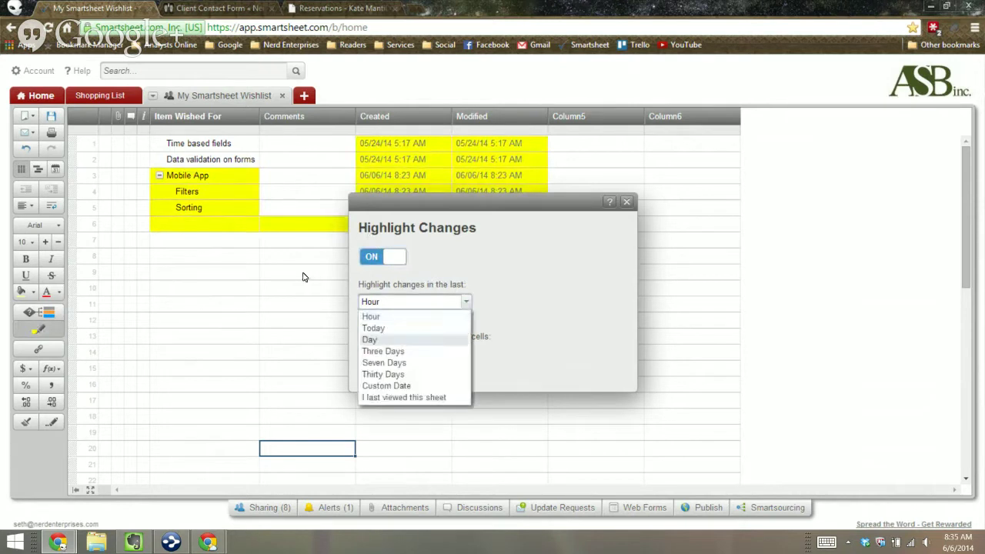
click(370, 340)
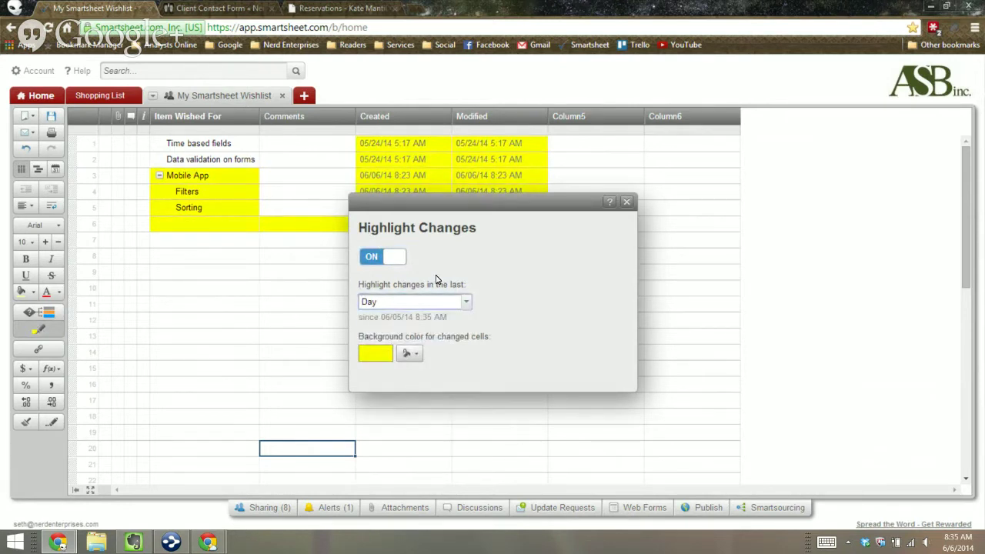
click(626, 201)
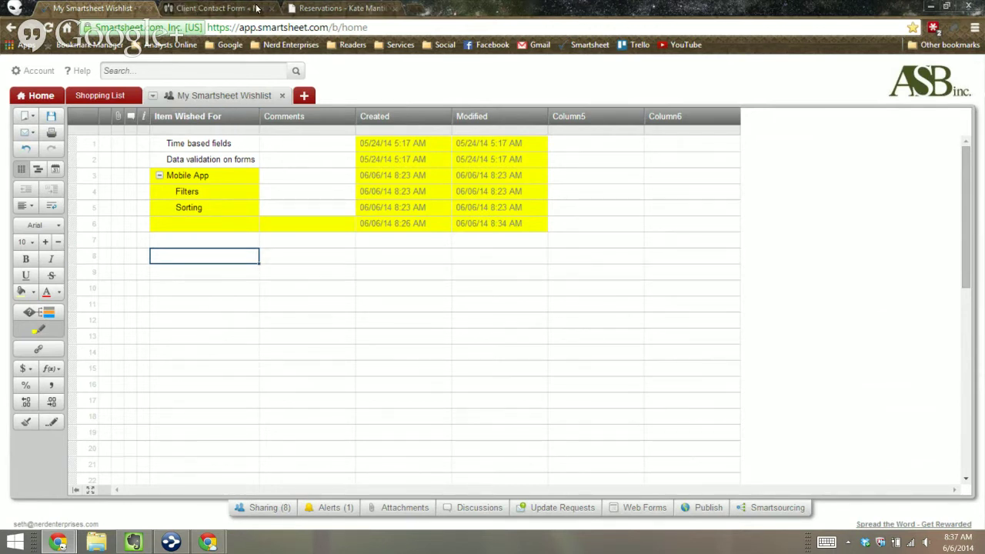
Step: Reload the restaurant's Reservations page with F5, then go to its Menus page
click(317, 8)
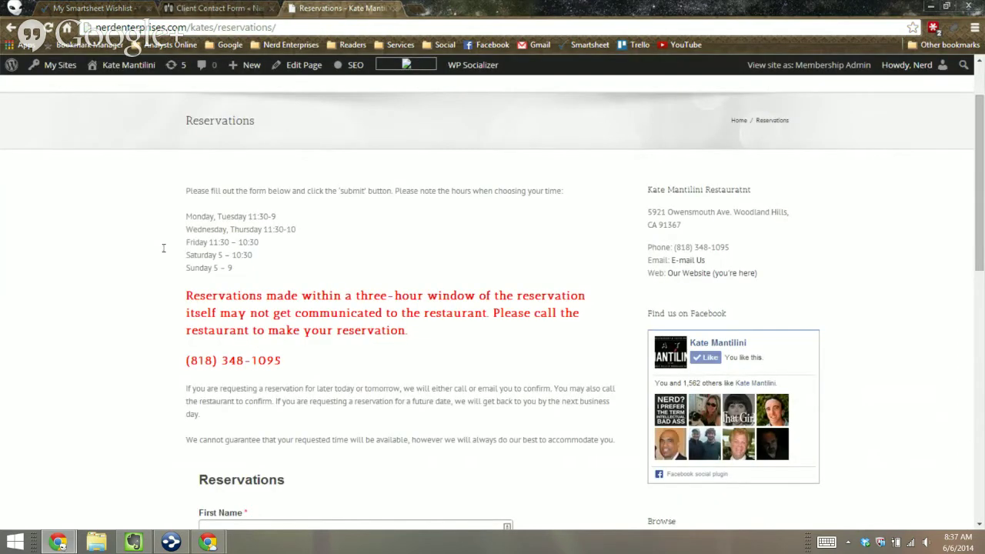
scroll(118, 313, down, 5)
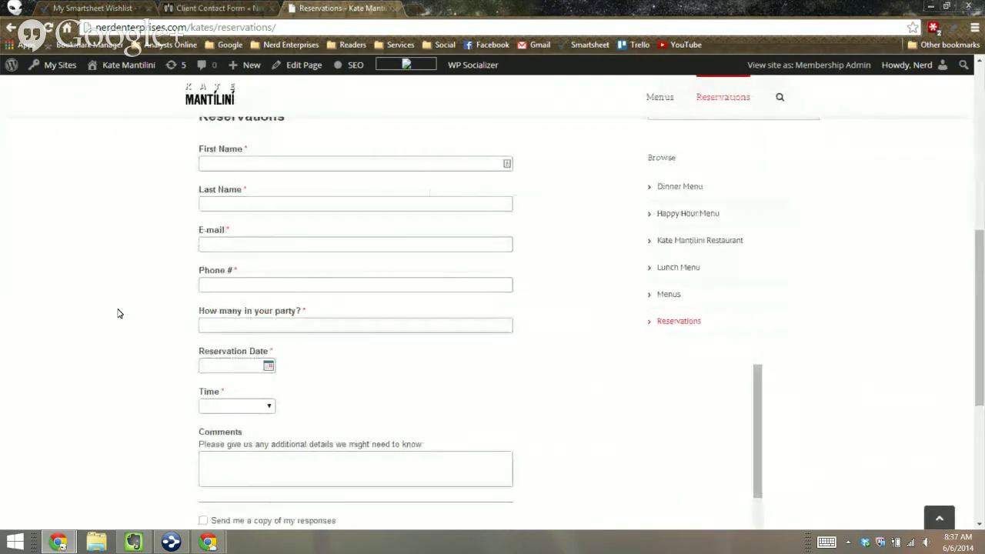
scroll(118, 313, up, 5)
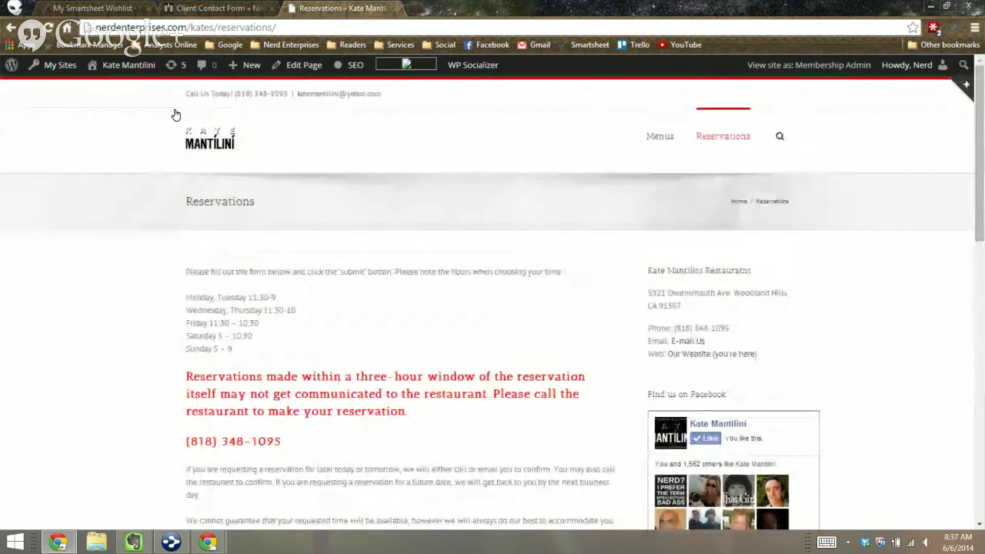
key(F5)
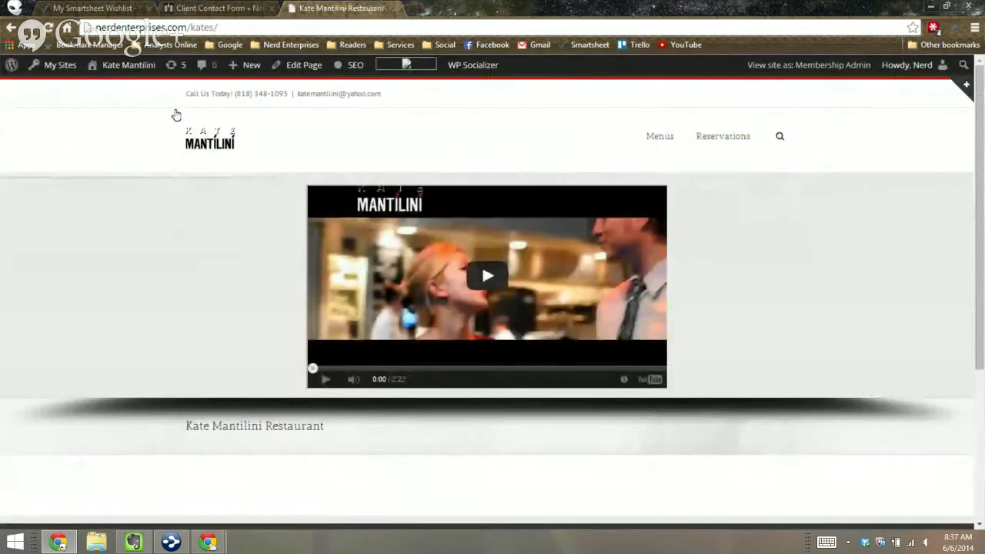
click(660, 136)
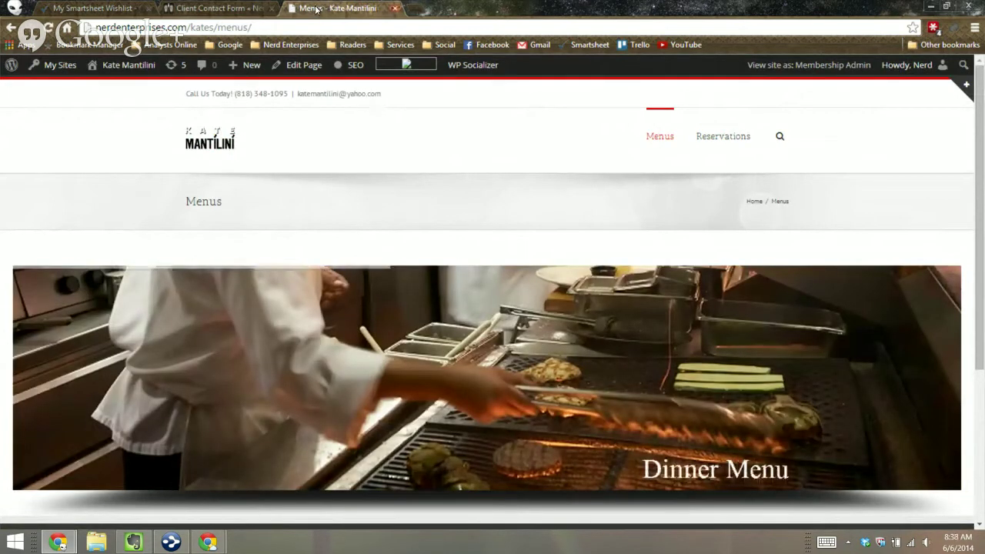
Step: Close the Menus page, then scroll through and close the Client Contact Form page
middle_click(314, 9)
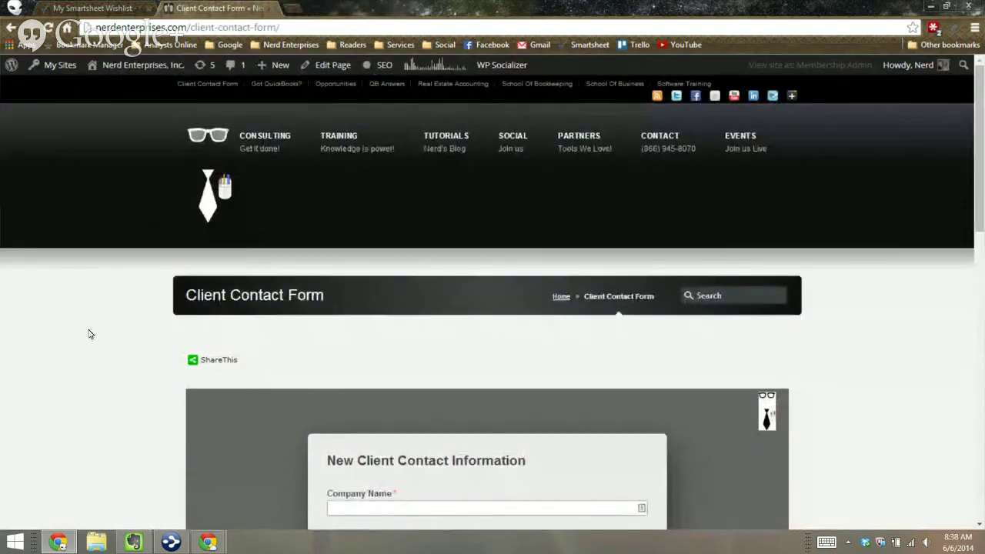
scroll(90, 334, down, 7)
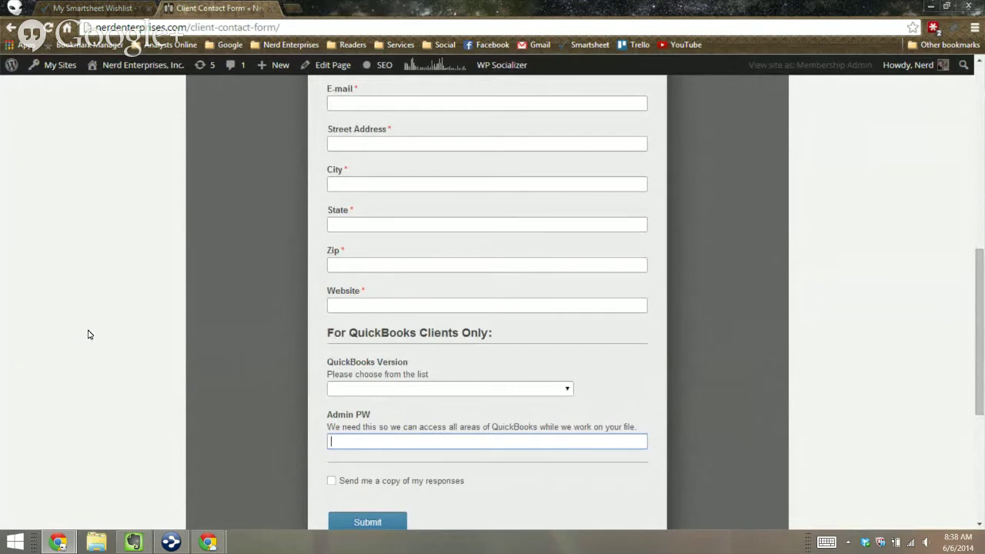
scroll(87, 334, down, 4)
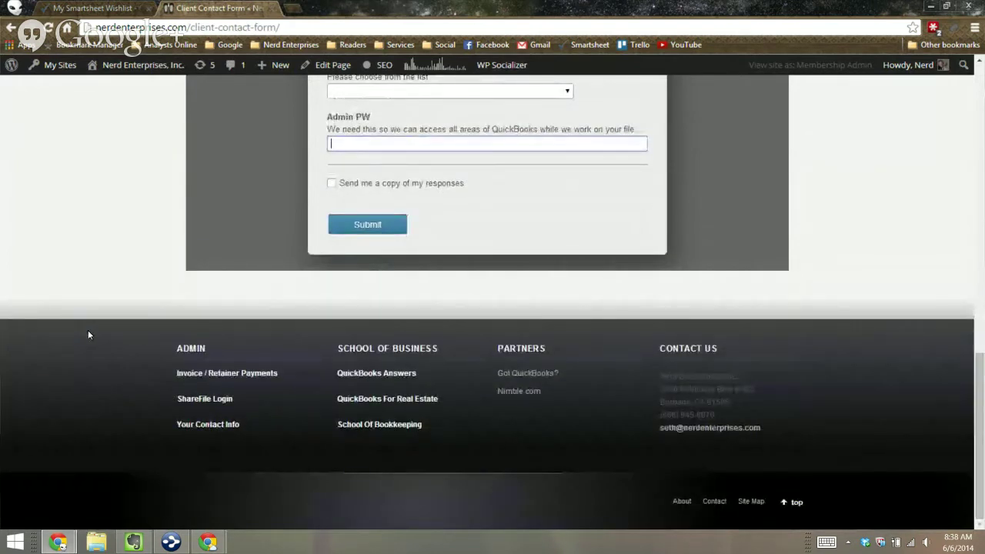
scroll(88, 334, up, 10)
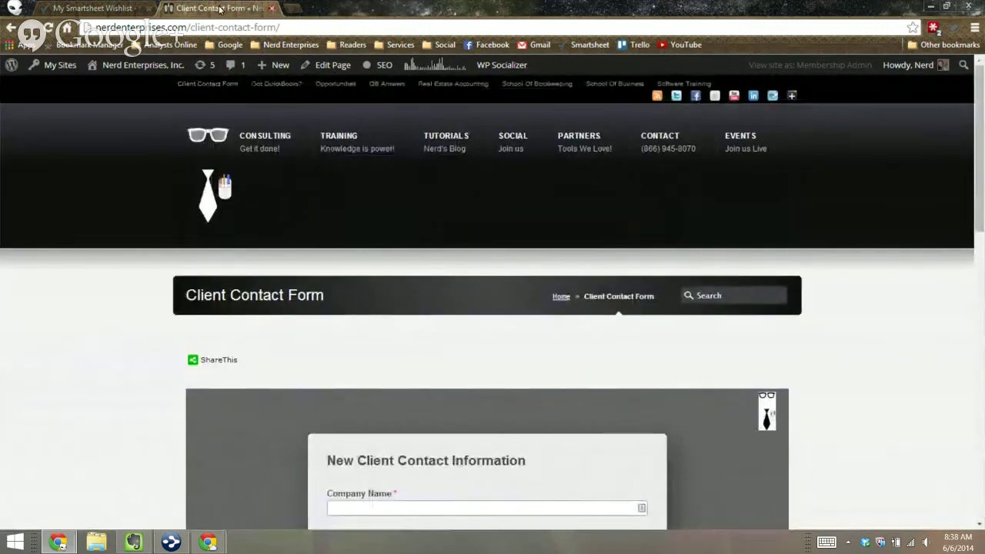
middle_click(219, 9)
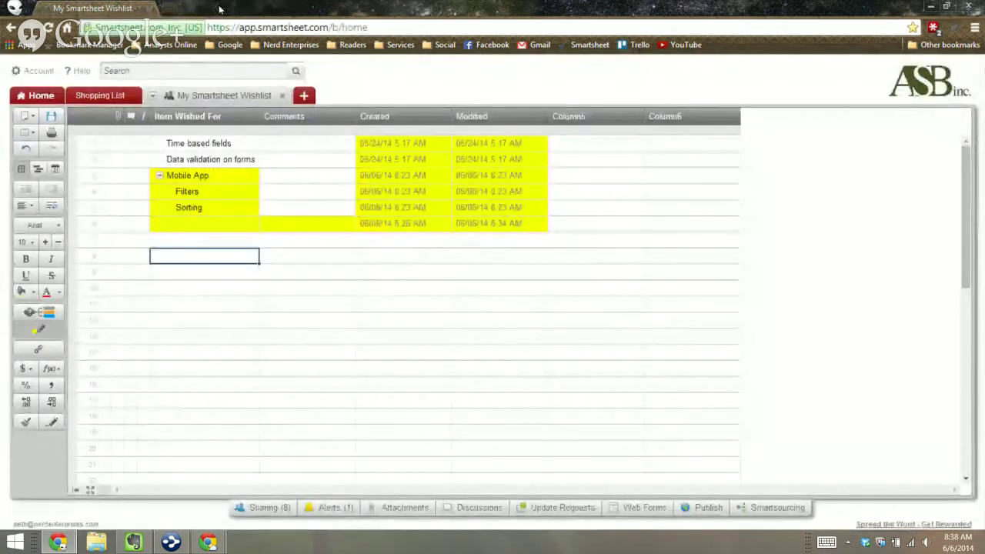